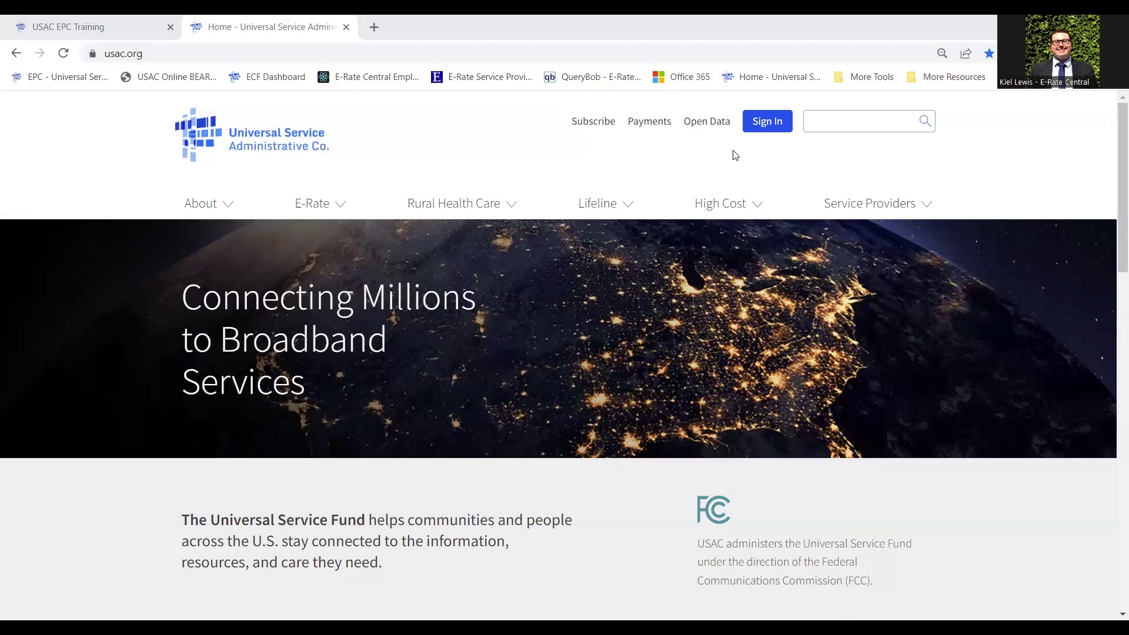
Sign in to the USAC portal dashboard and then sign out of it
left_click(226, 52)
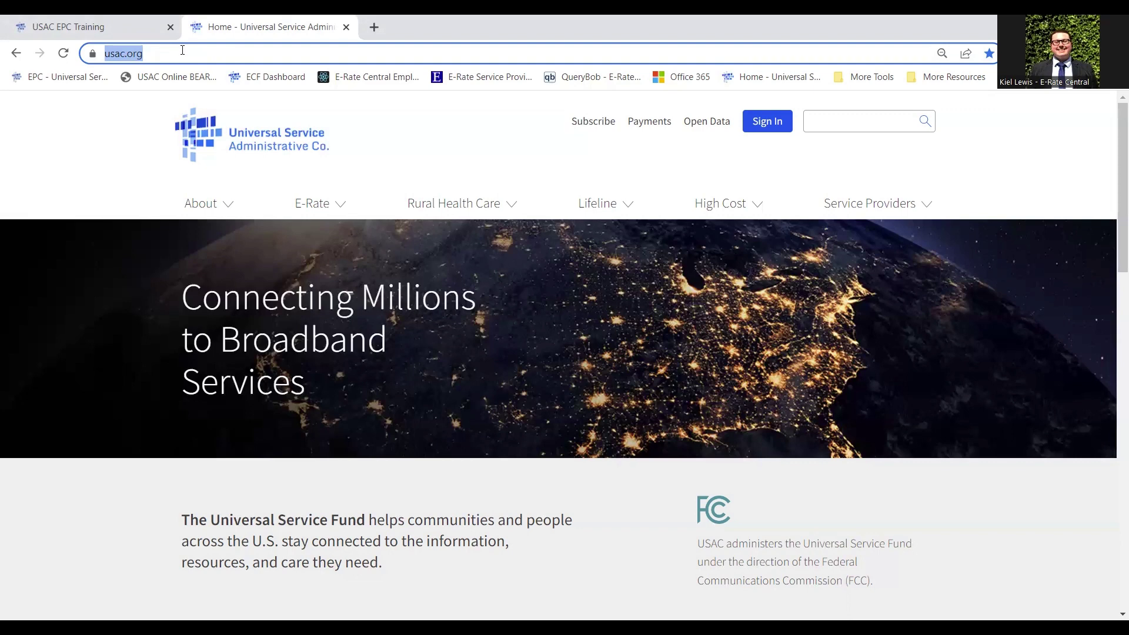
left_click(764, 123)
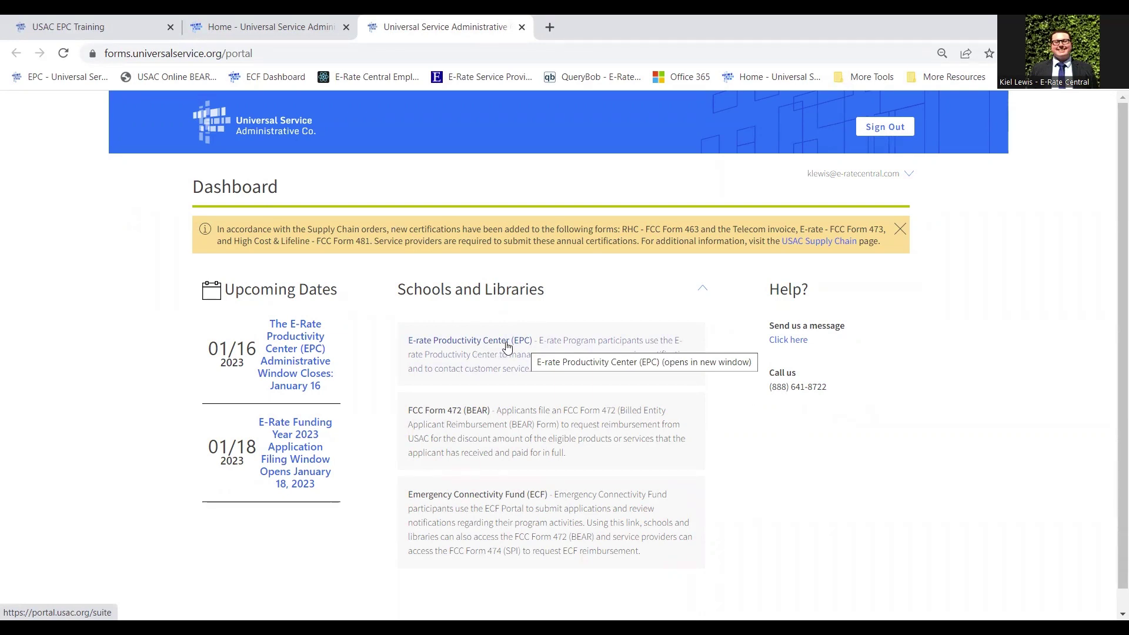
left_click(876, 127)
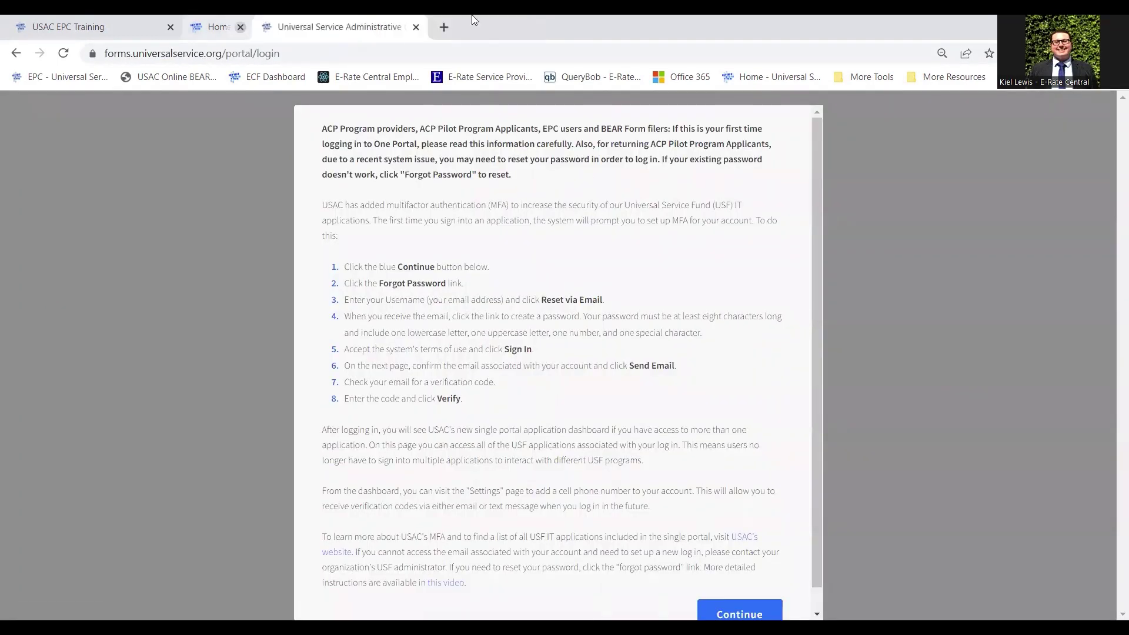
scroll(527, 349, "down", 1)
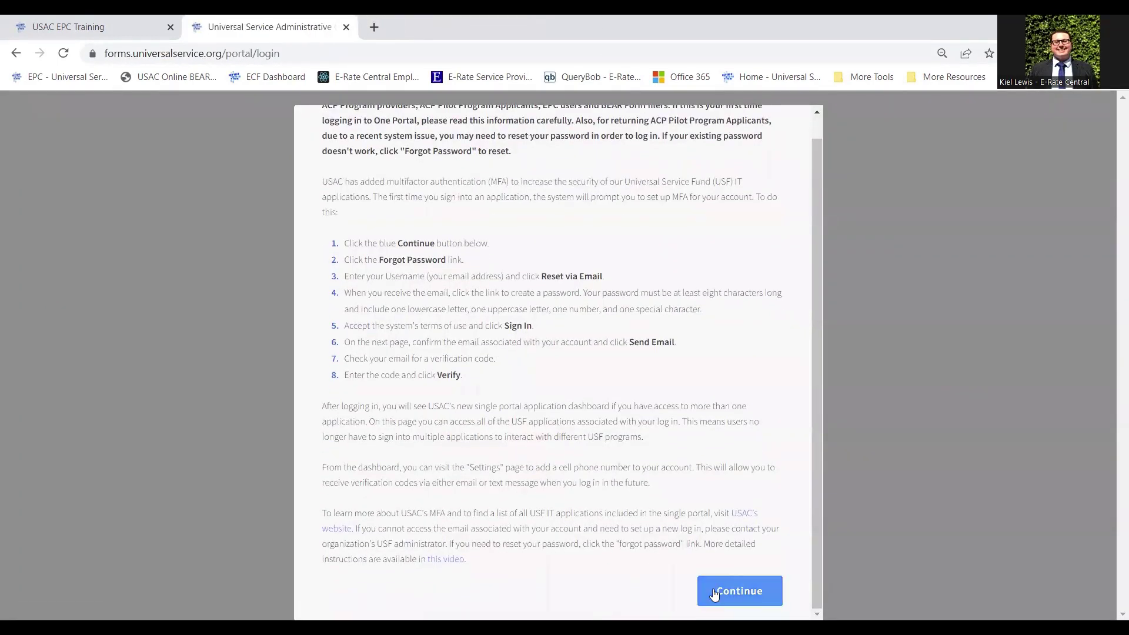
scroll(617, 420, "up", 1)
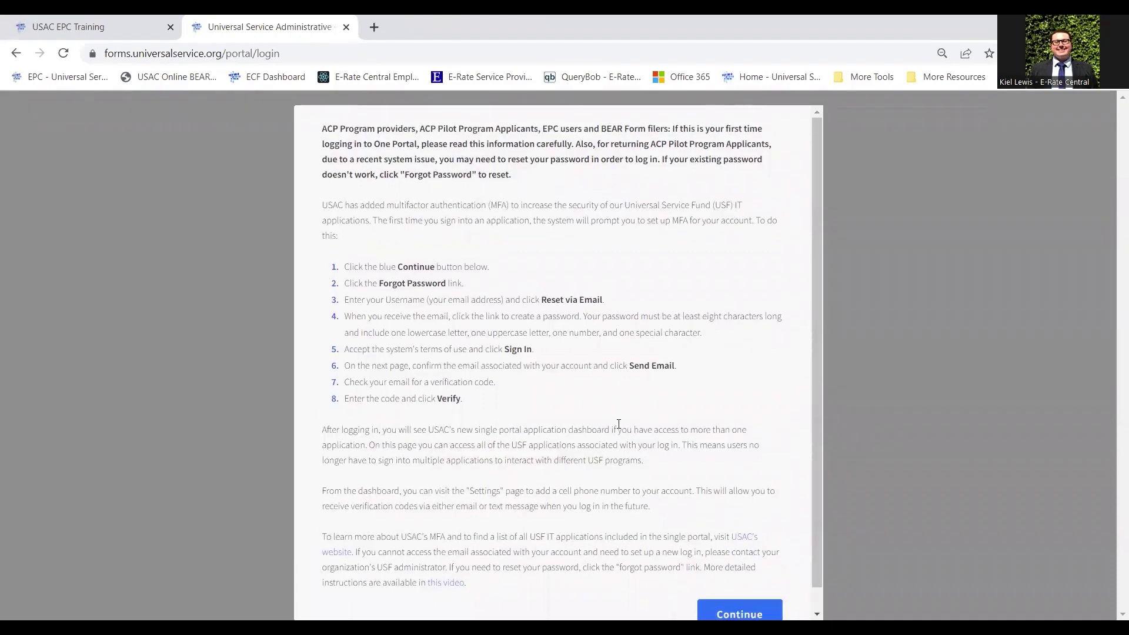
Go to the usac.org home page from the address bar
left_click(466, 56)
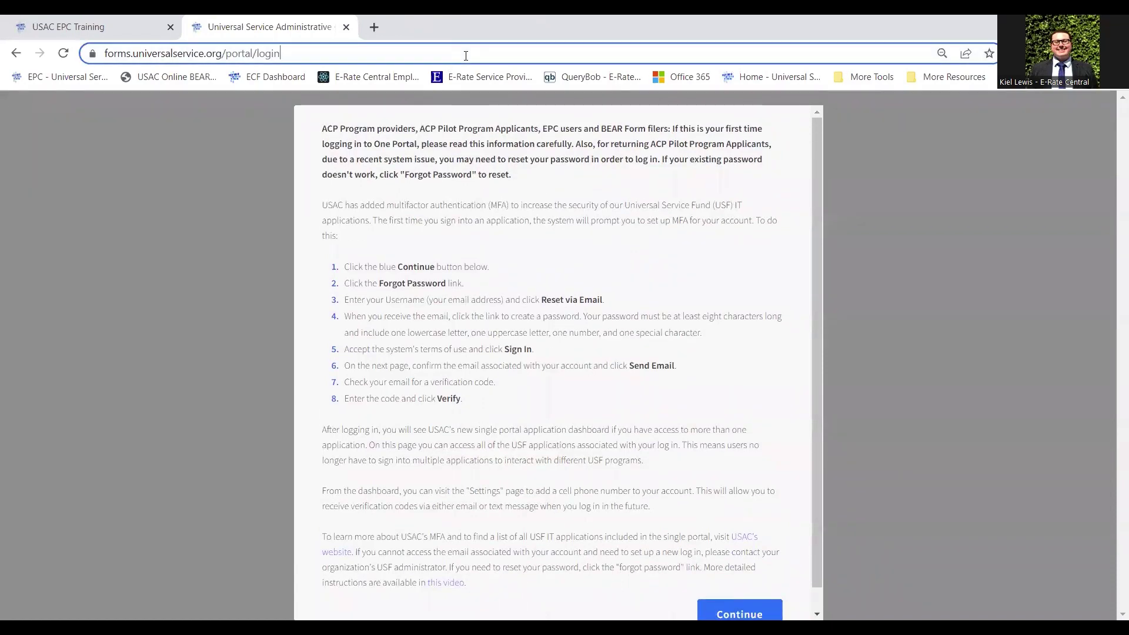
type("usac.org")
key("Return")
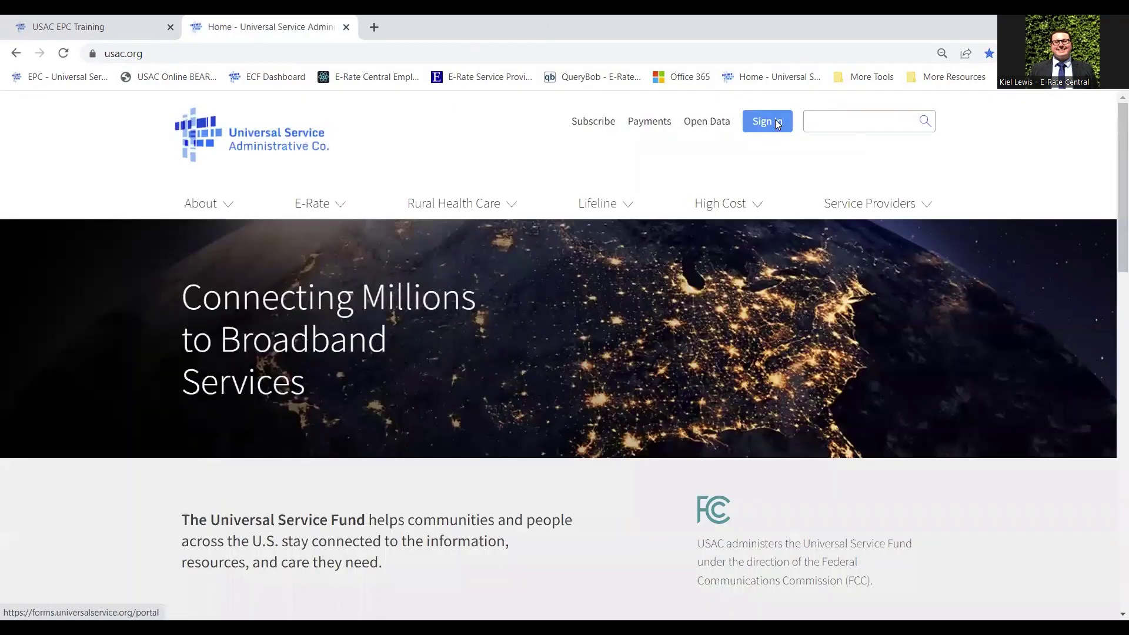
From the One Portal sign-in page, follow 'Forgot password?' to the Reset Password page
left_click(777, 124)
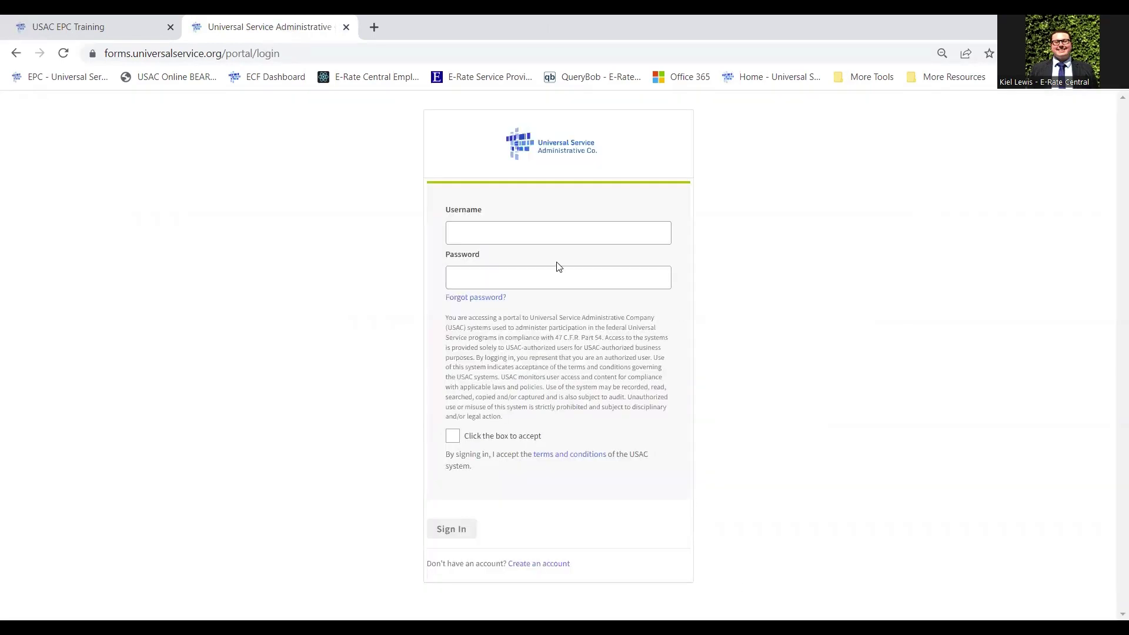
left_click(559, 234)
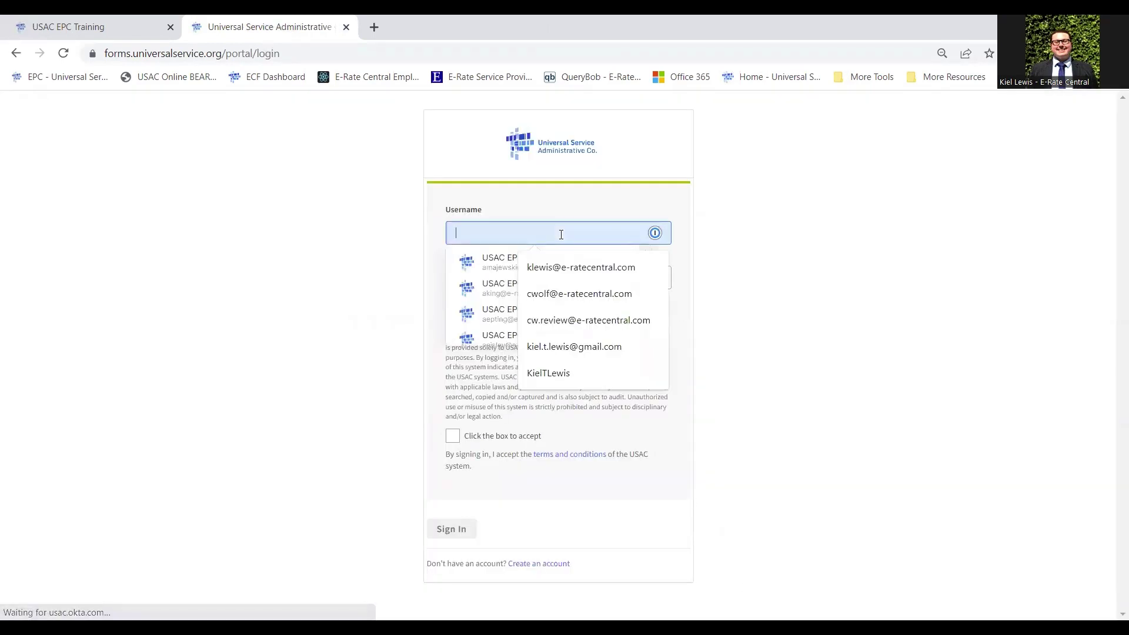
left_click(400, 216)
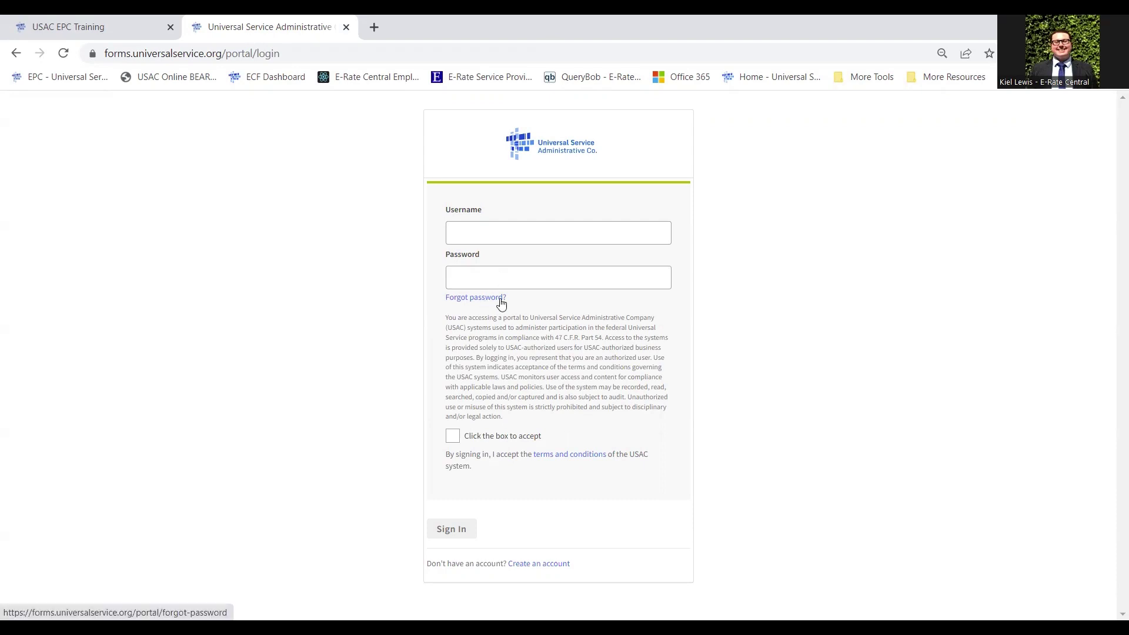
left_click(486, 299)
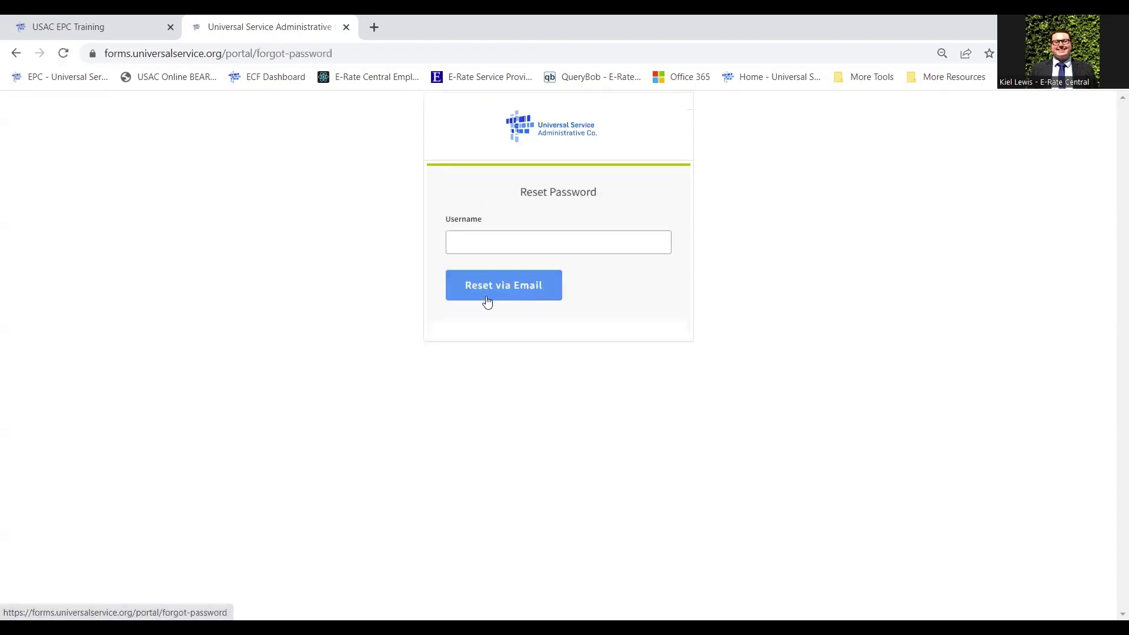
Focus the Reset Password Username field, then switch to the USAC EPC Training portal
left_click(507, 237)
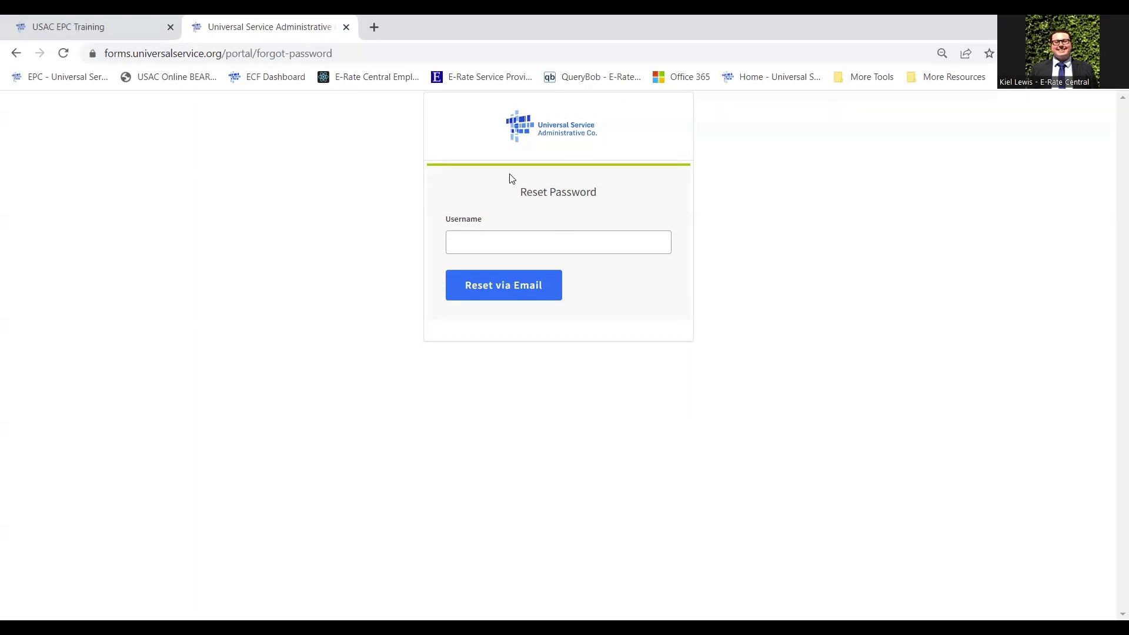
left_click(42, 20)
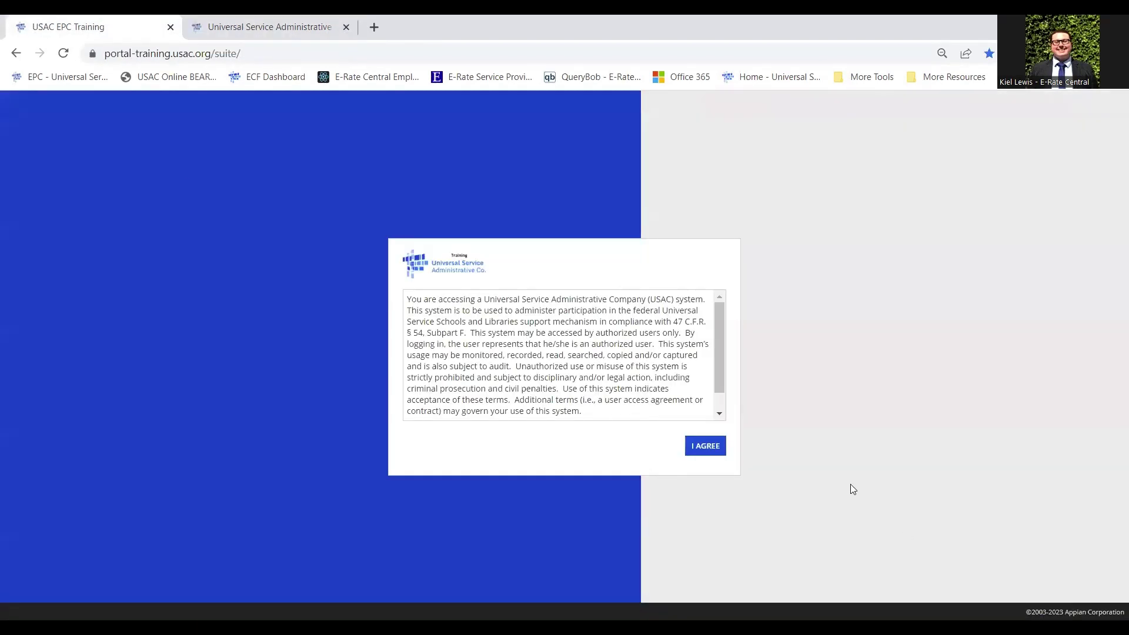
Agree to the system usage notice and log in with the saved library training account
left_click(701, 448)
left_click(706, 447)
key("Down")
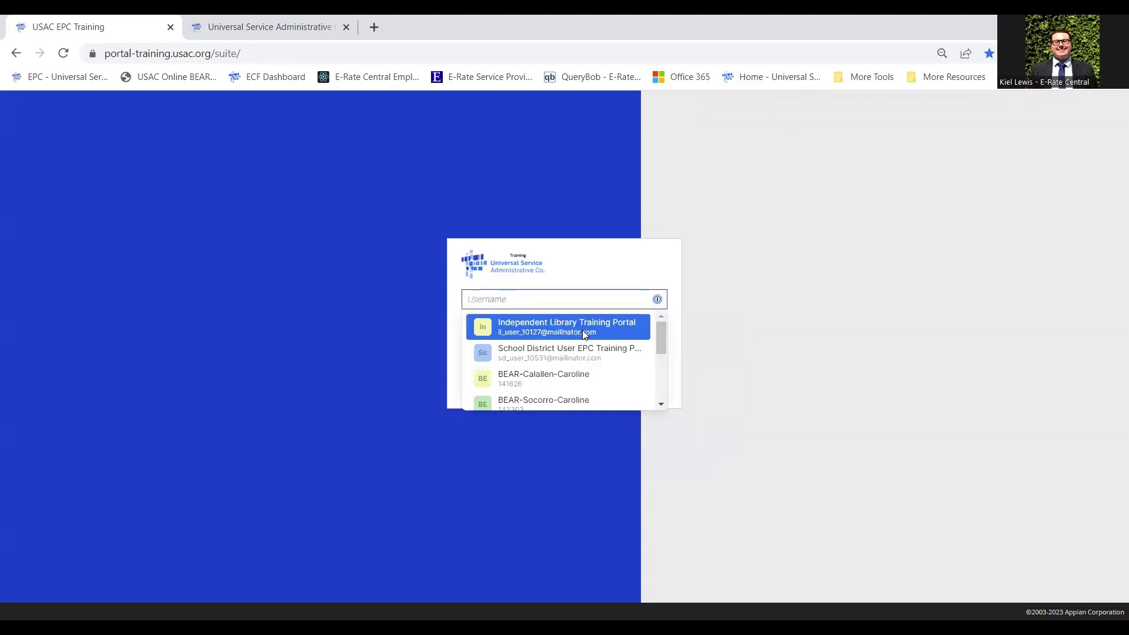
key("Return")
left_click(659, 384)
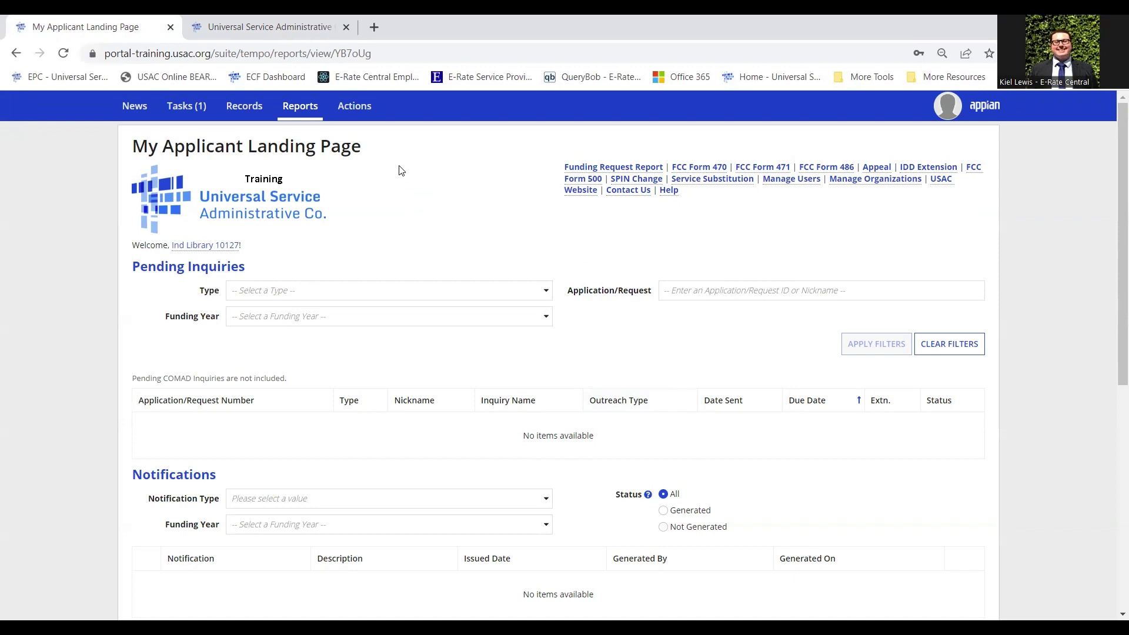
left_click(198, 117)
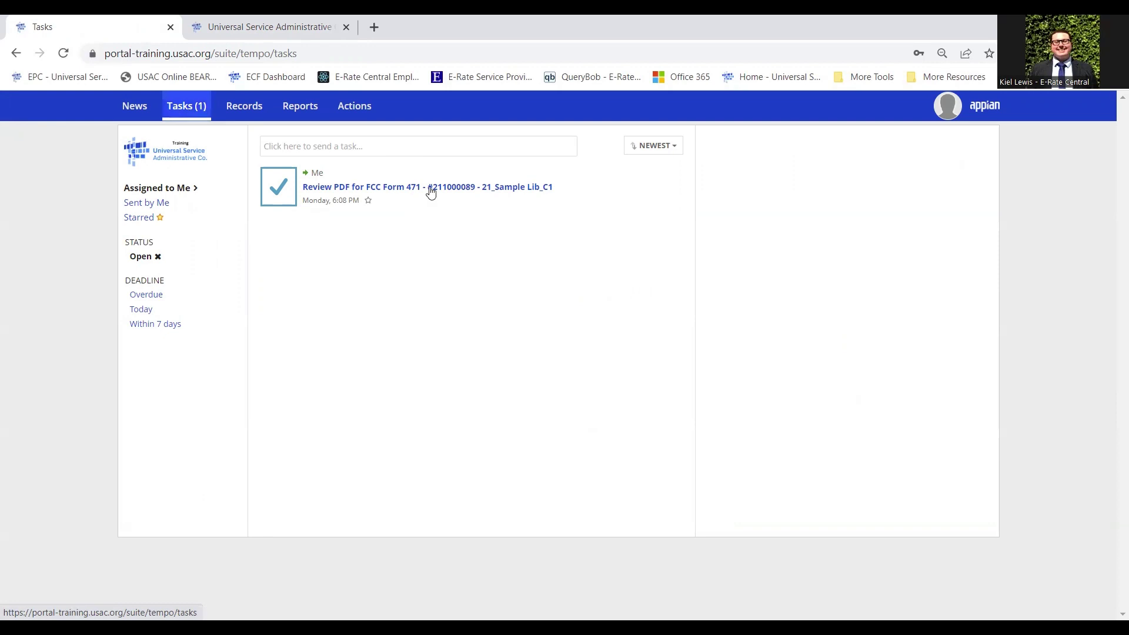
left_click(301, 107)
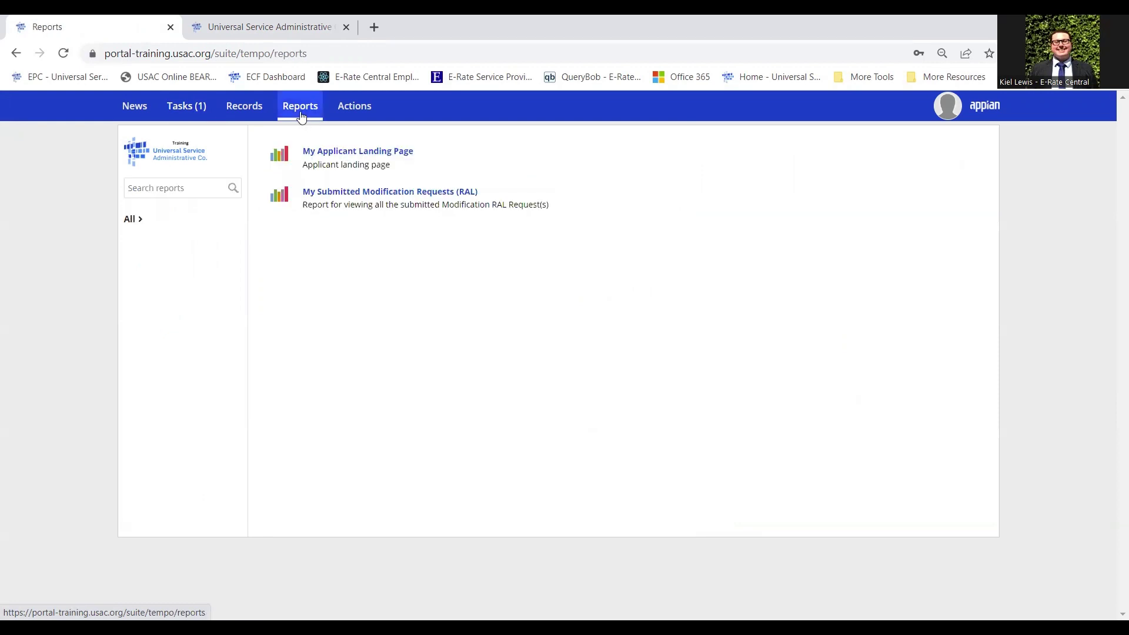
left_click(377, 154)
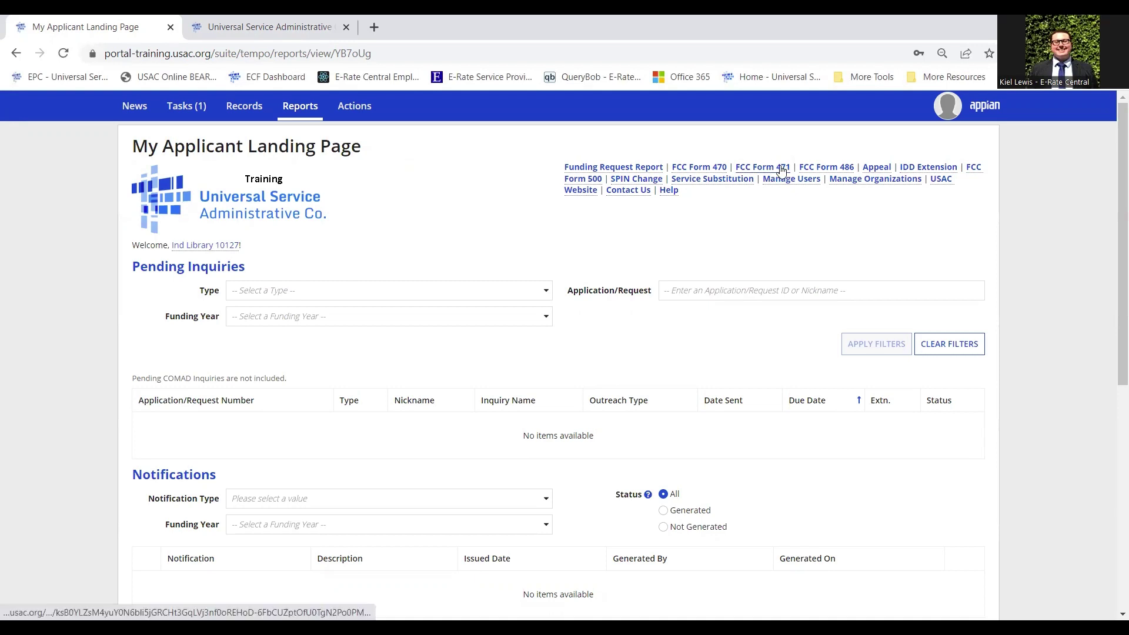
Create the FY2023 Form 471 nicknamed 'Sample Library_2023_Internet' and save it
left_click(775, 167)
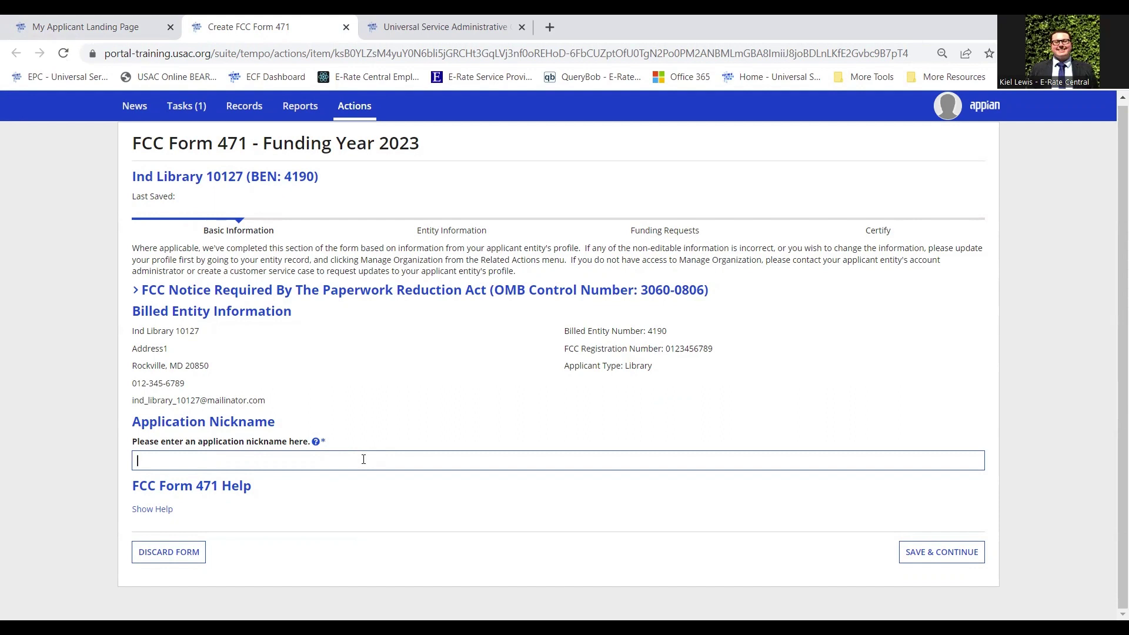
type("Sample")
type(" Library")
type("_2023")
type("_")
type("C")
type("at")
type("1")
key("Left")
key("BackSpace")
key("BackSpace")
key("BackSpace")
key("BackSpace")
type("Internet")
left_click(923, 556)
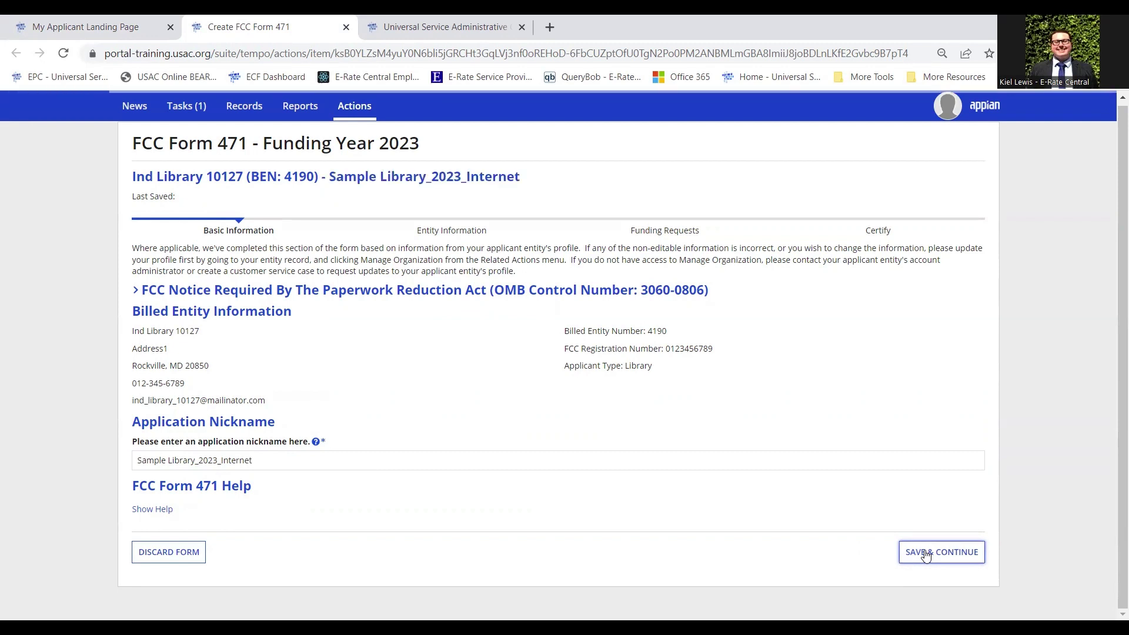
Answer Yes to being the main contact person for the form
scroll(507, 227, "down", 1)
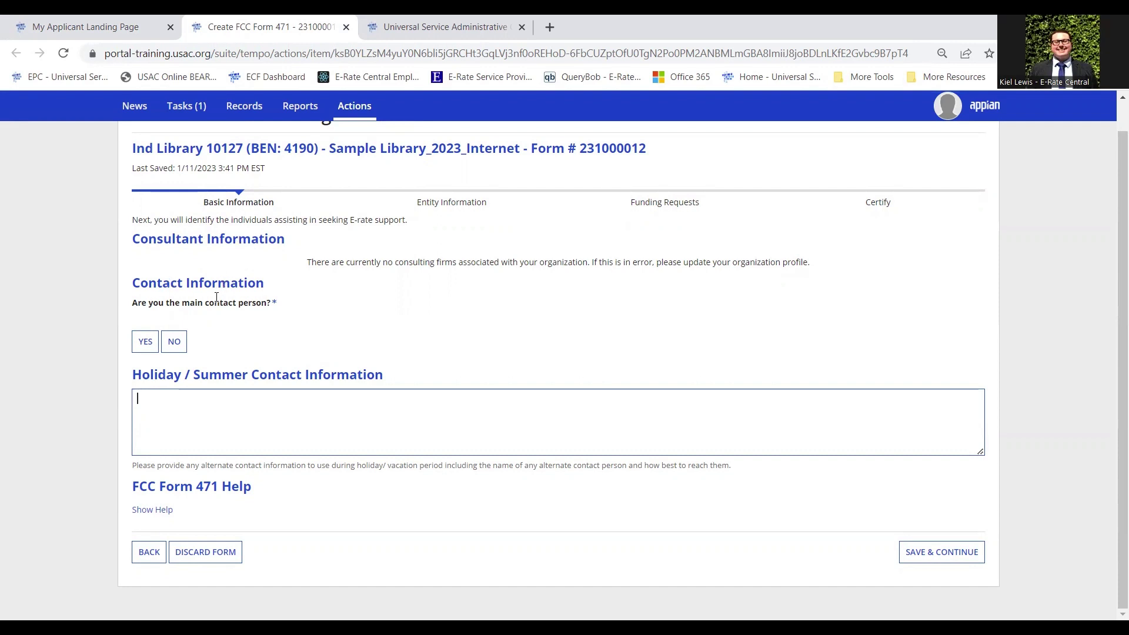
left_click(146, 342)
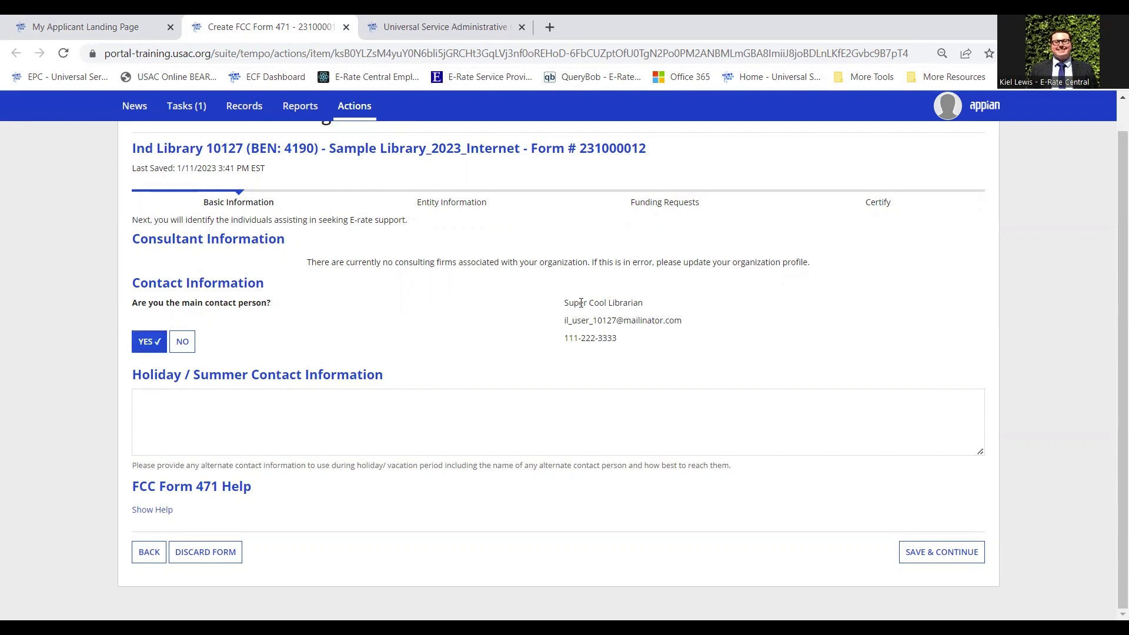
left_click_drag(581, 303, 663, 304)
left_click(691, 304)
Enter the holiday/summer contact e-mail address and save the contact information
left_click(377, 413)
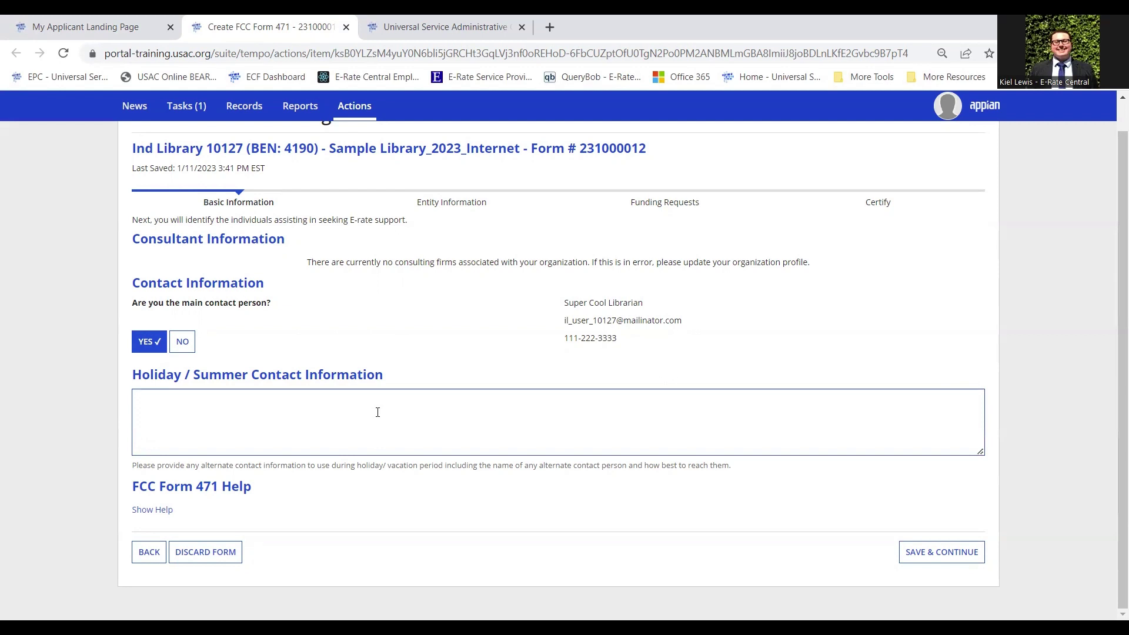
left_click_drag(136, 400, 243, 402)
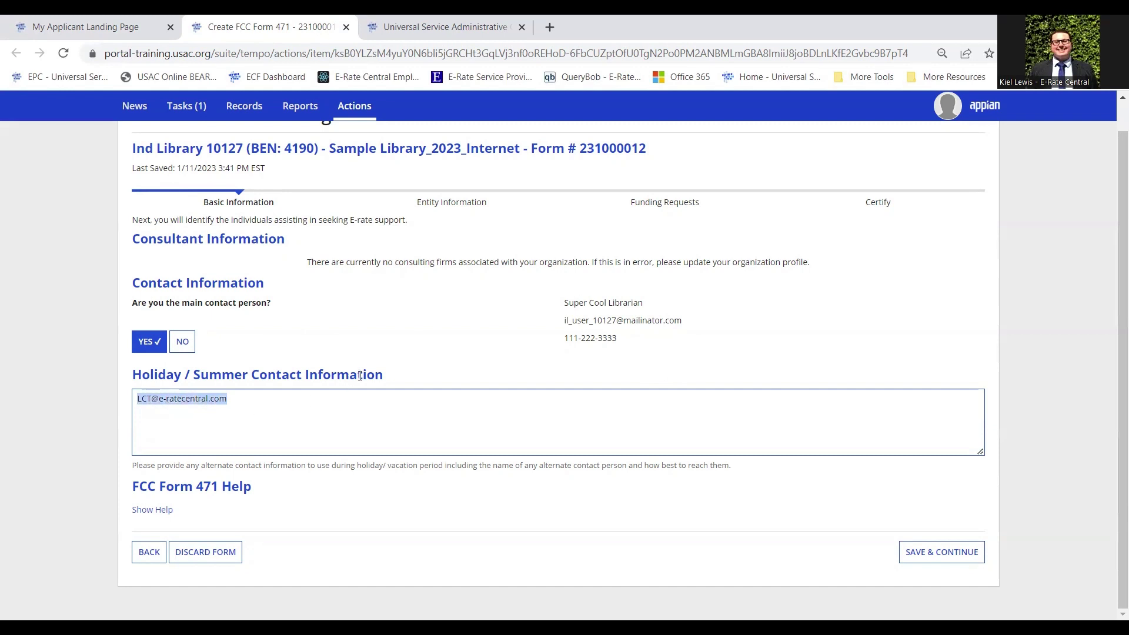
left_click(453, 372)
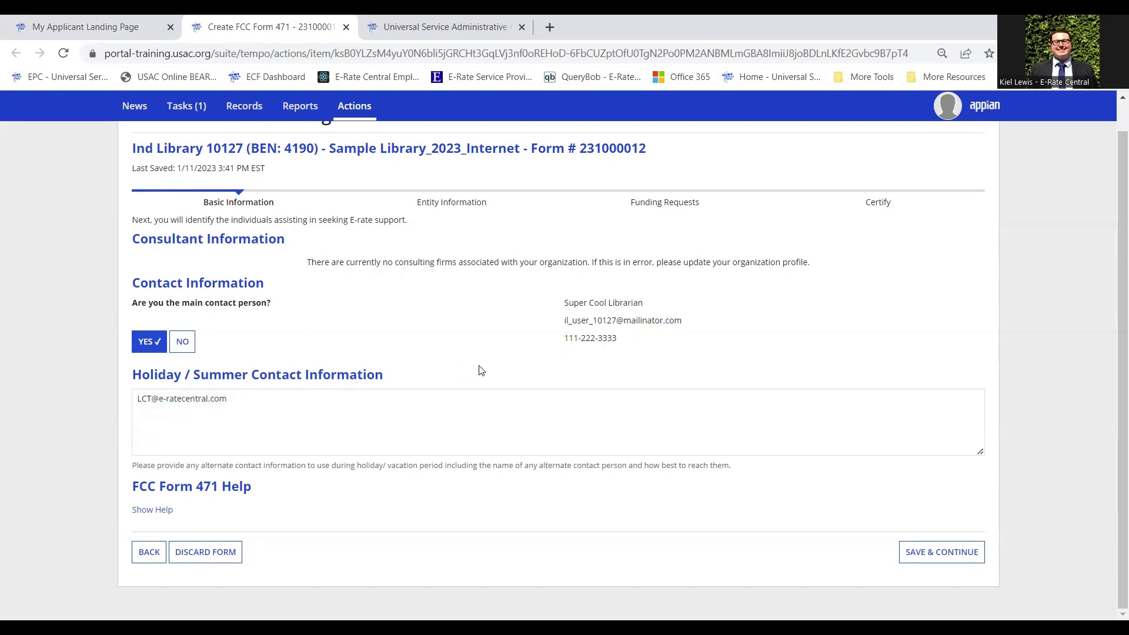
left_click(239, 396)
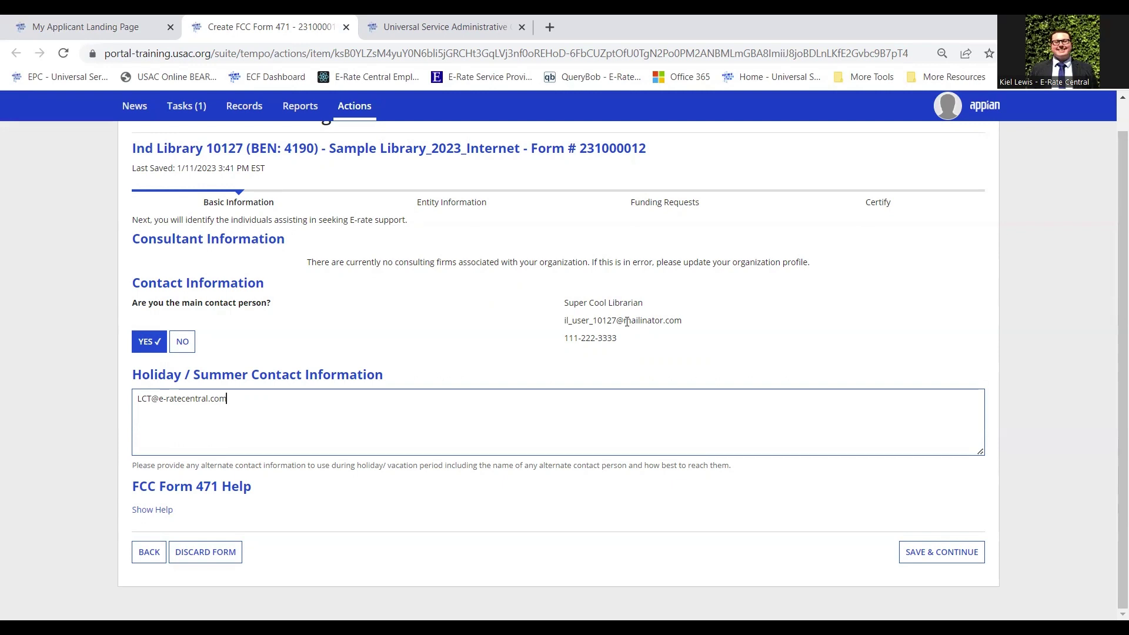
left_click(953, 561)
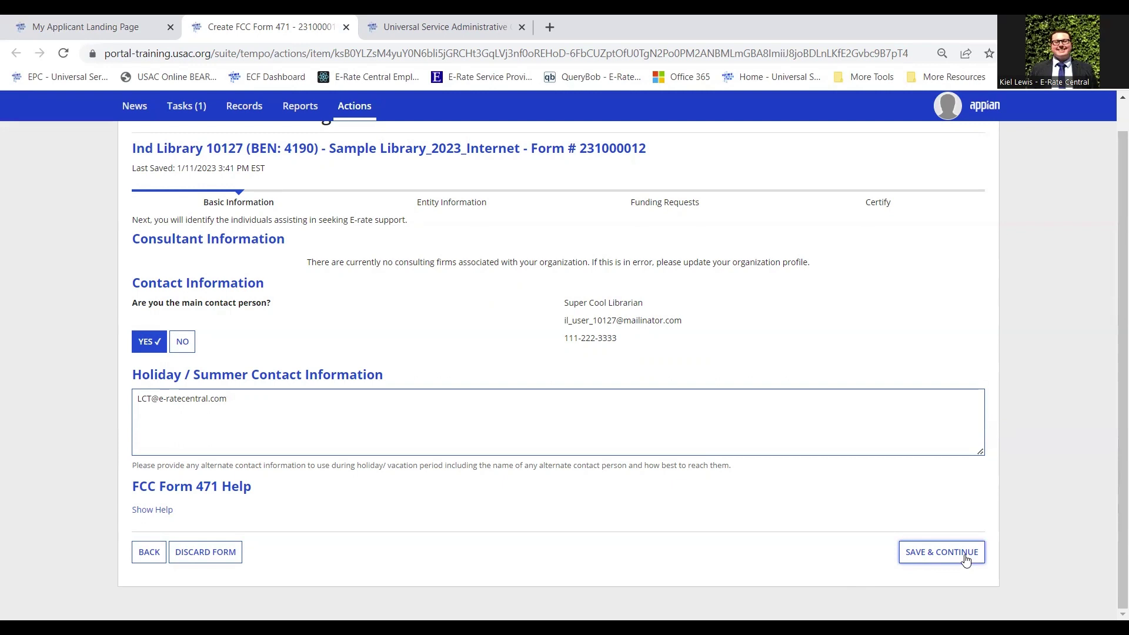
Choose Category 1 (data transmission and/or internet access) as the category of service and save
left_click(966, 560)
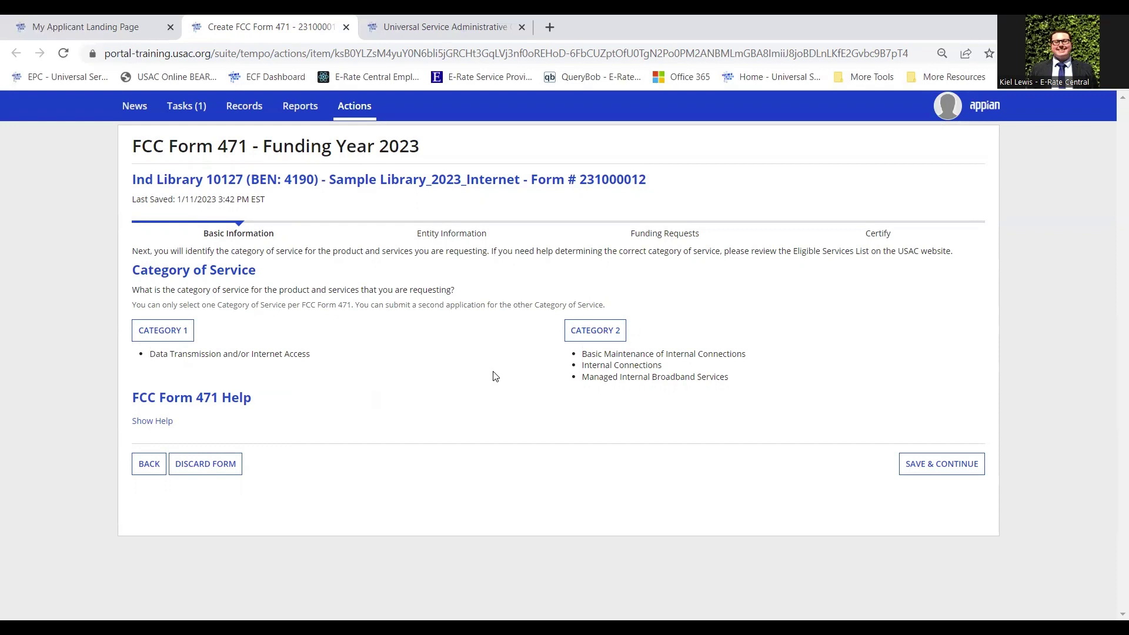
left_click(179, 343)
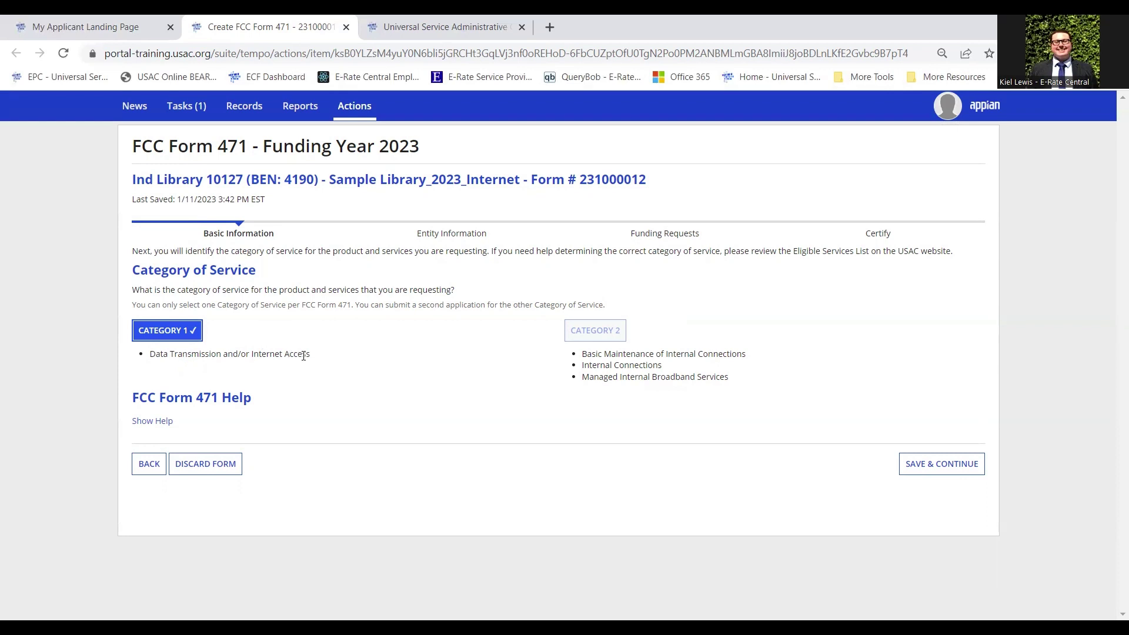
left_click(971, 477)
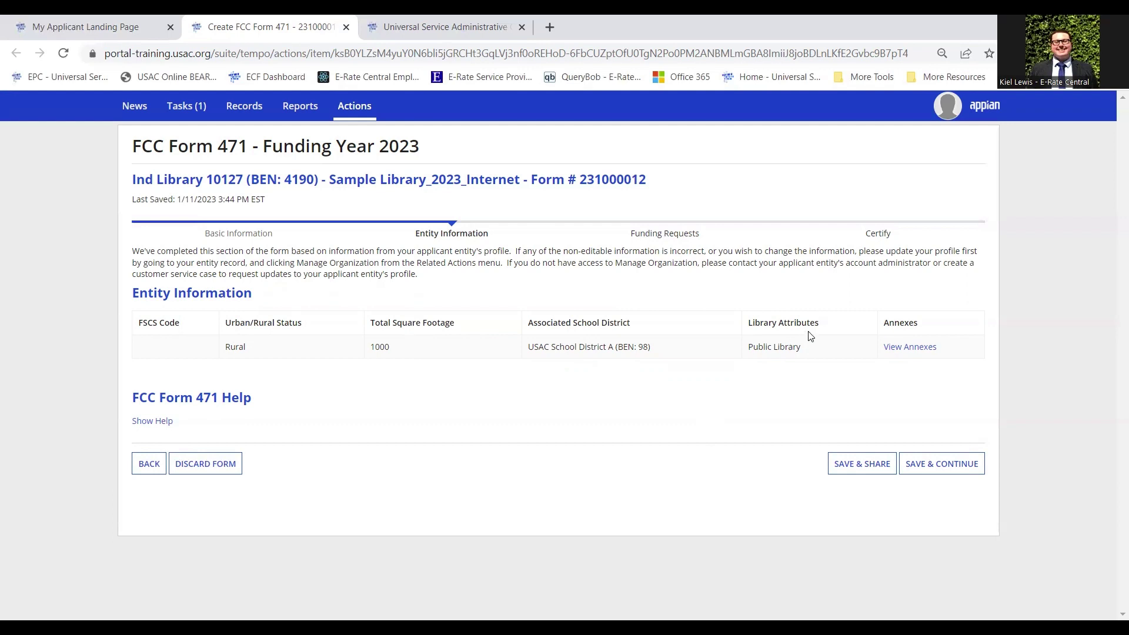
Verify the library has no annexes and save the entity information
left_click(911, 352)
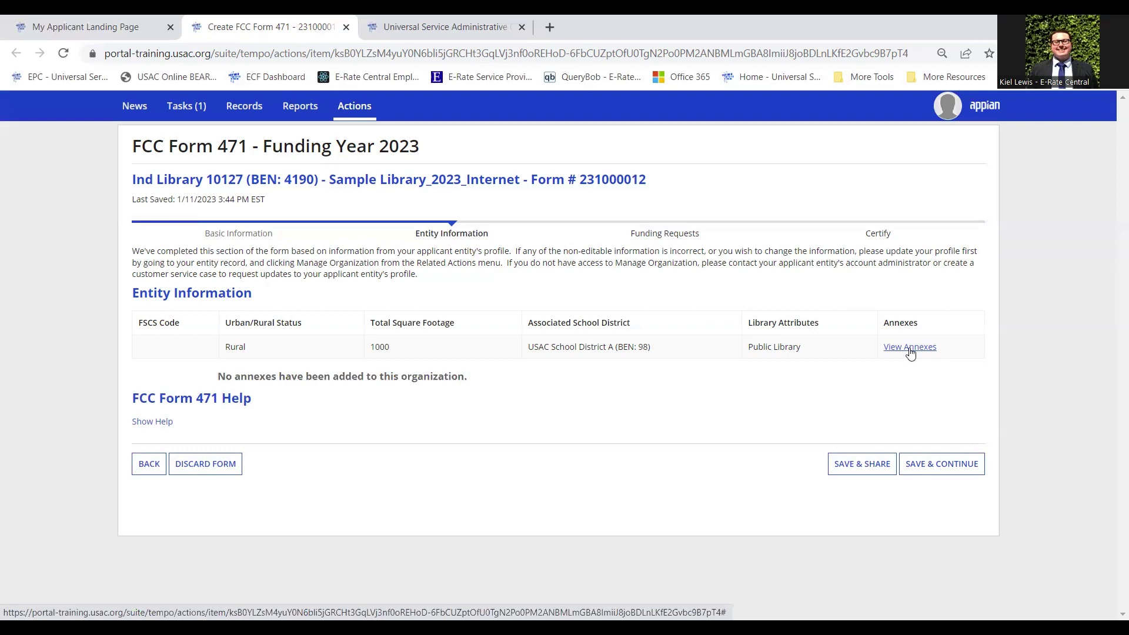
left_click(944, 464)
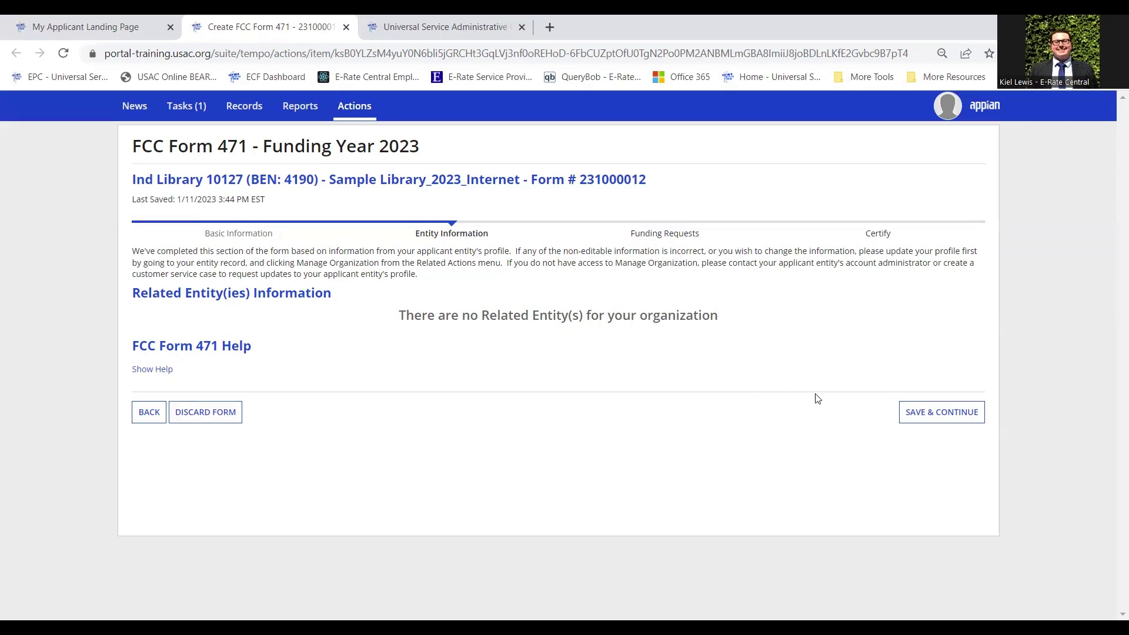
Save the empty Related Entity(ies) page to reach the 80% discount calculation
left_click(965, 422)
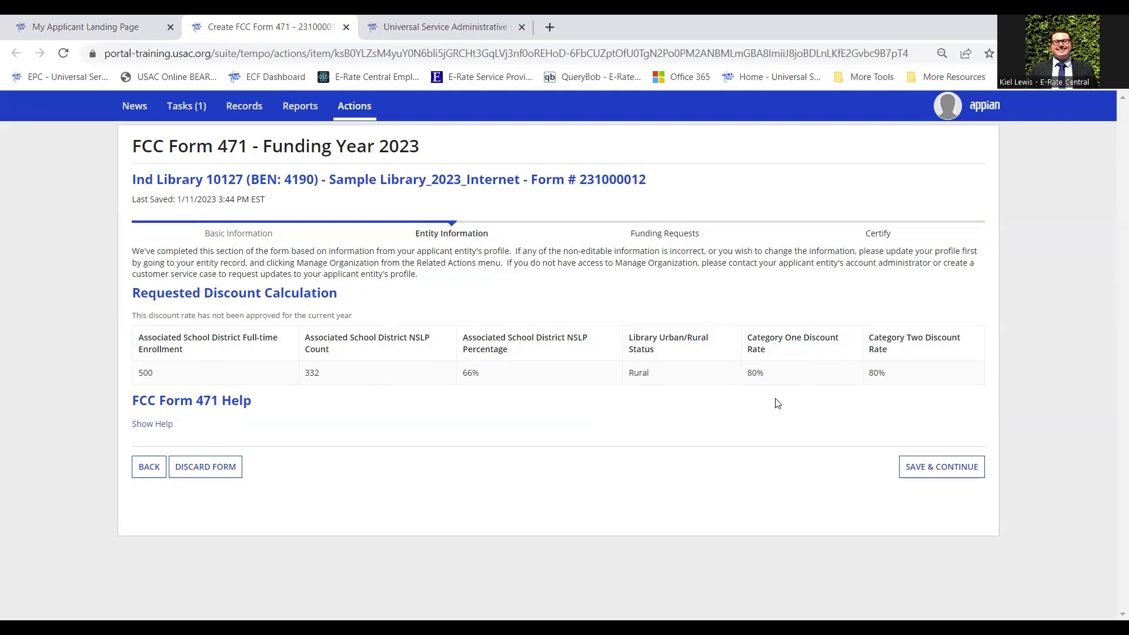
Continue to the Funding Requests step and add a new FRN
left_click(956, 480)
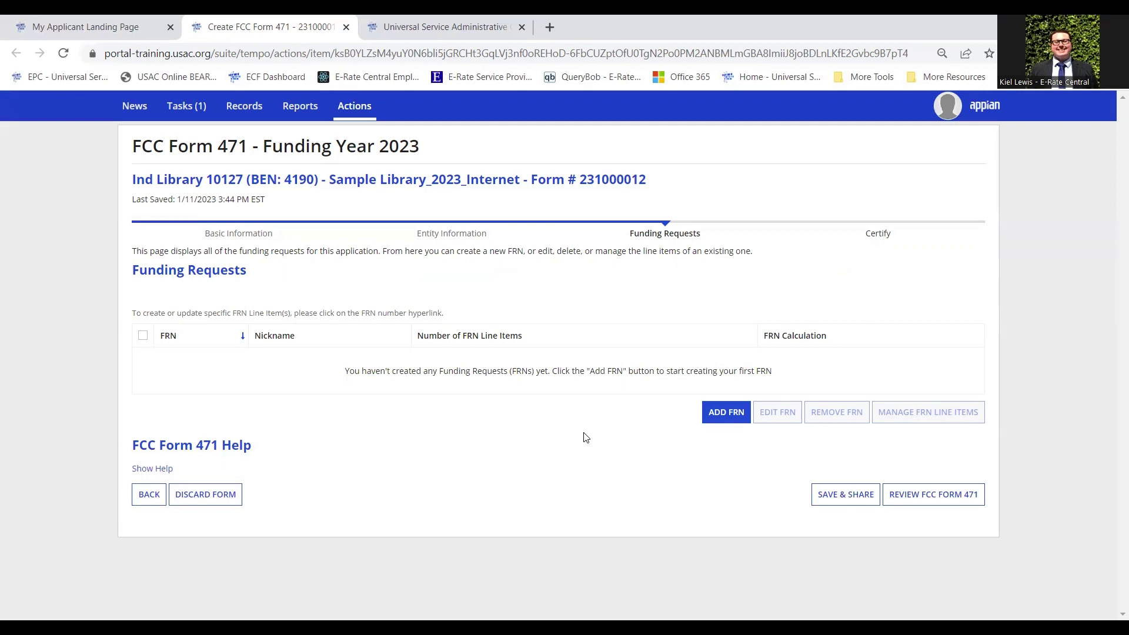
left_click(717, 423)
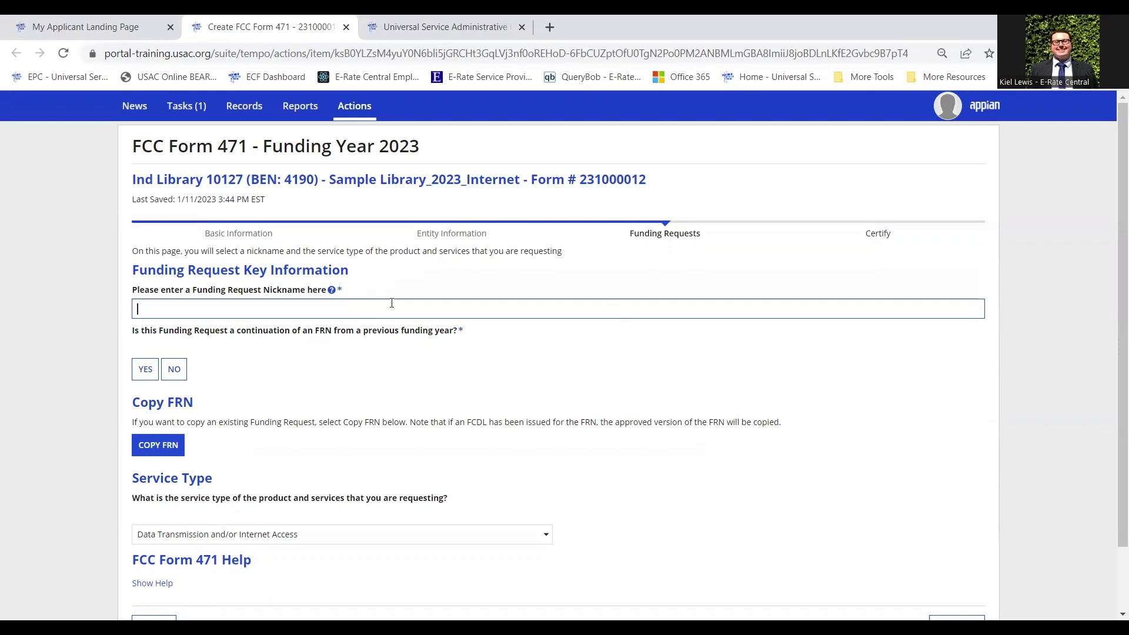
Name the funding request 'Sample Service Provider_2023-2024', replacing the initial 'Internet 2023-2024' nickname
type("Internet 2023-2024")
left_click(169, 308)
double_click(163, 307)
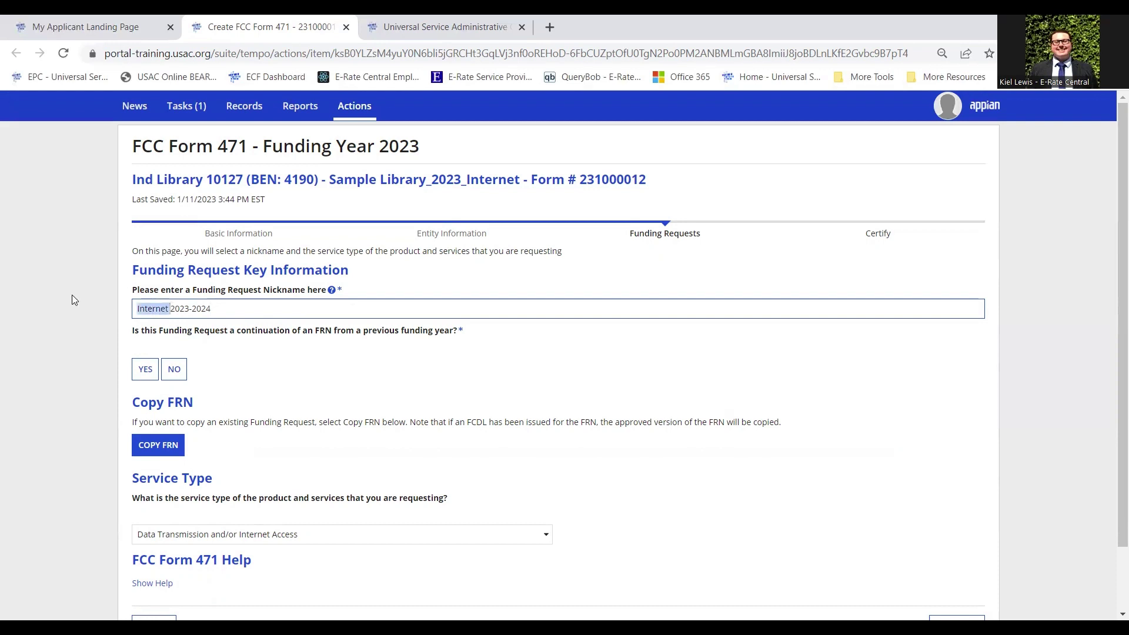
key("BackSpace")
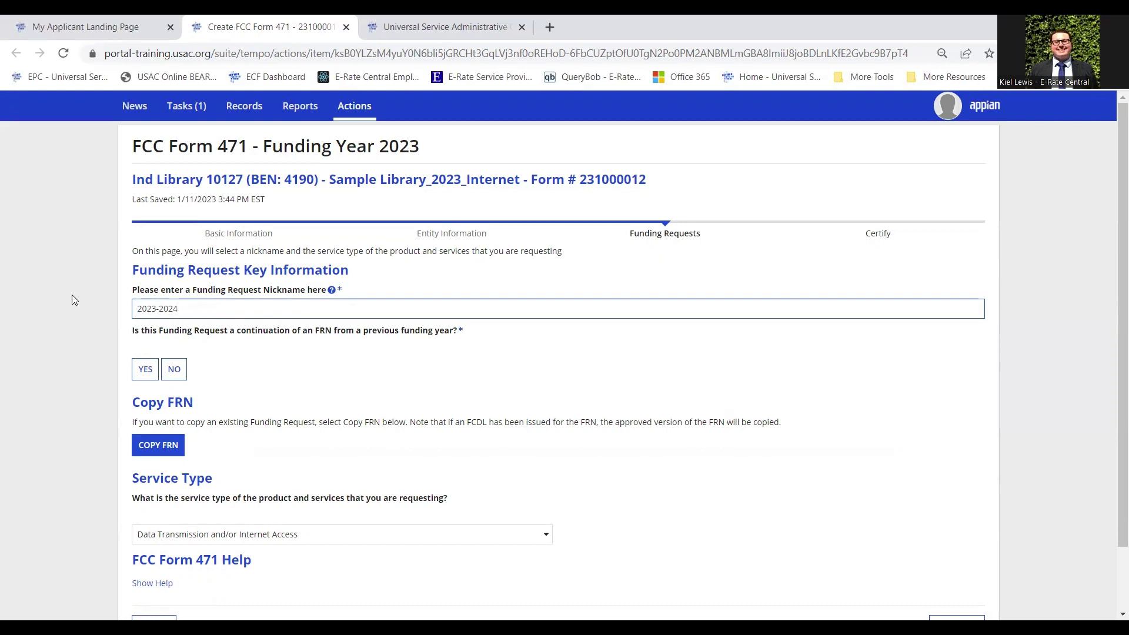
type("Service Provider")
left_click(141, 307)
type("Sample")
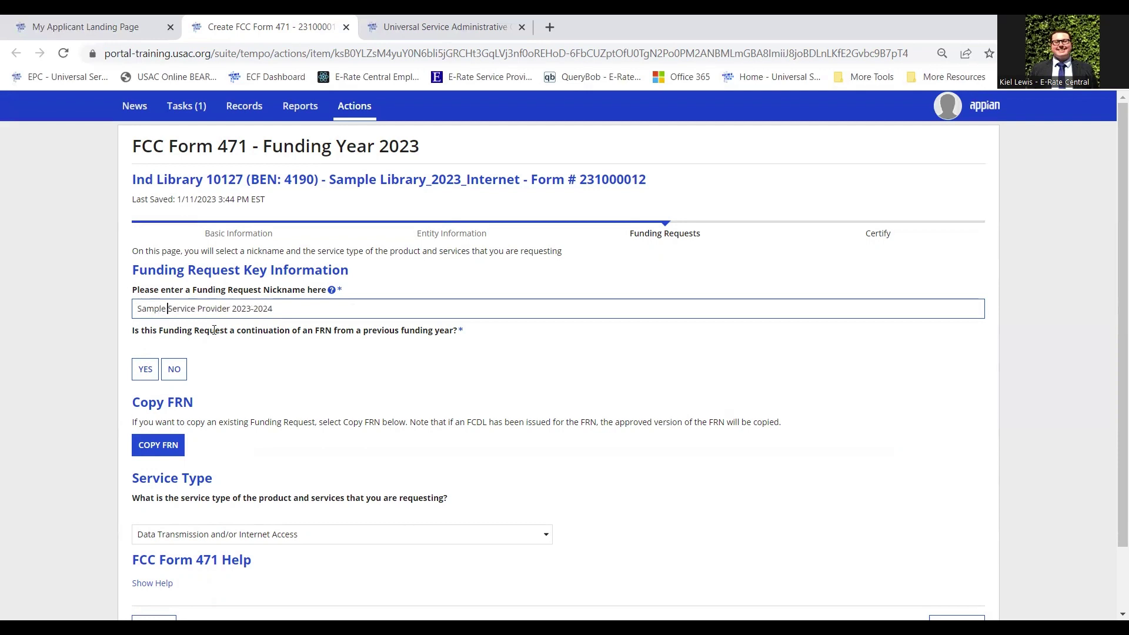
left_click(231, 308)
left_click(223, 336)
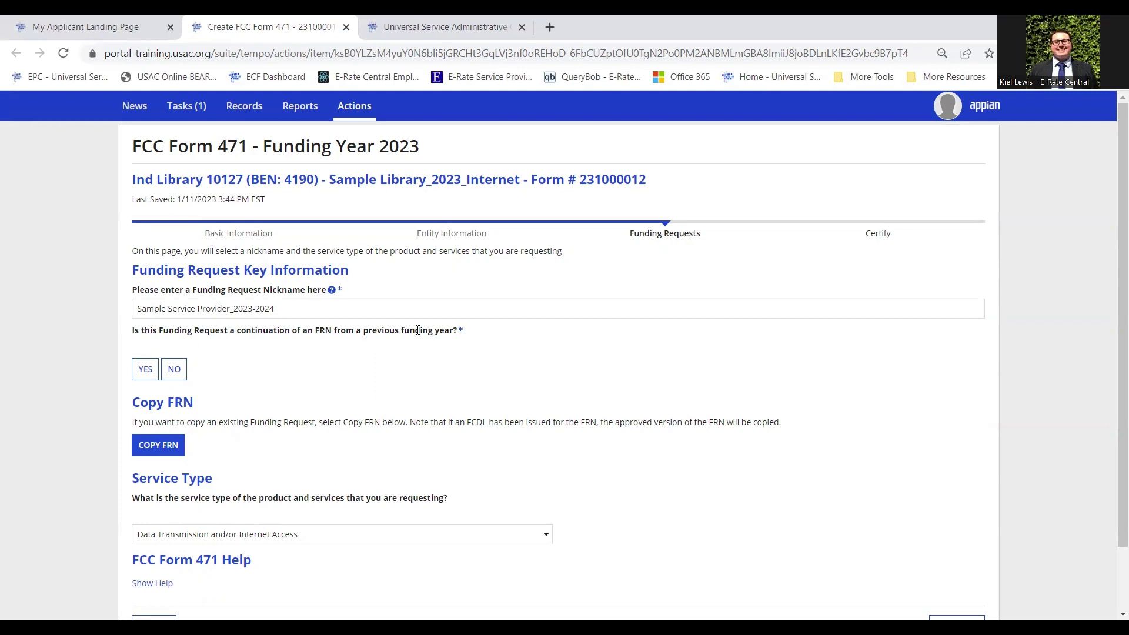
Answer Yes to whether this request continues an FRN from a previous funding year
left_click(152, 375)
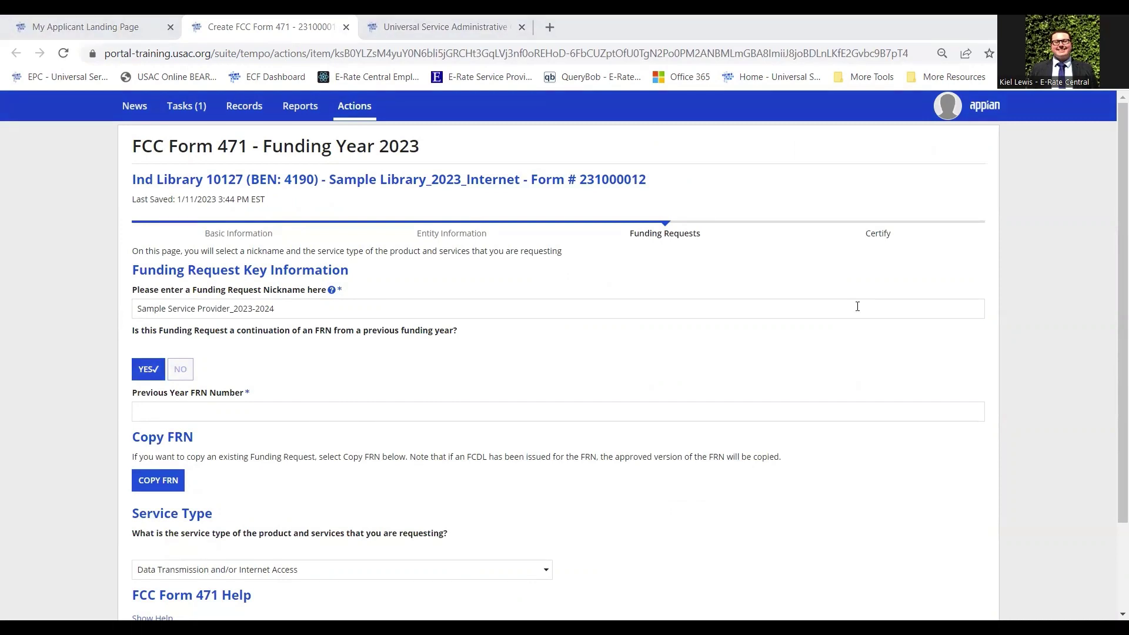
right_click(323, 408)
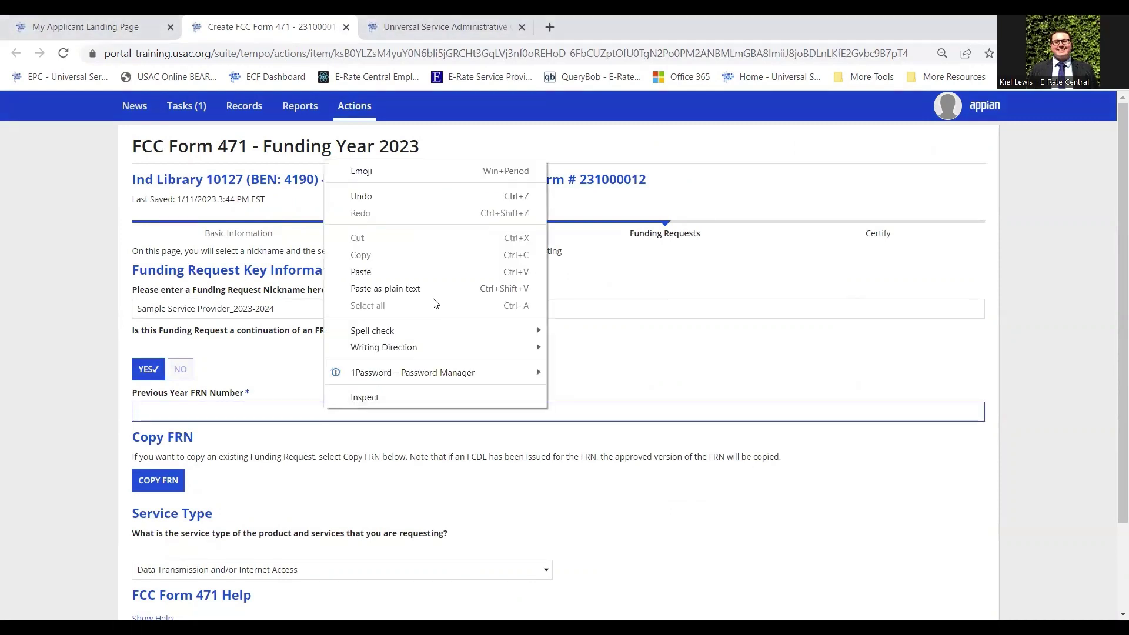
left_click(447, 289)
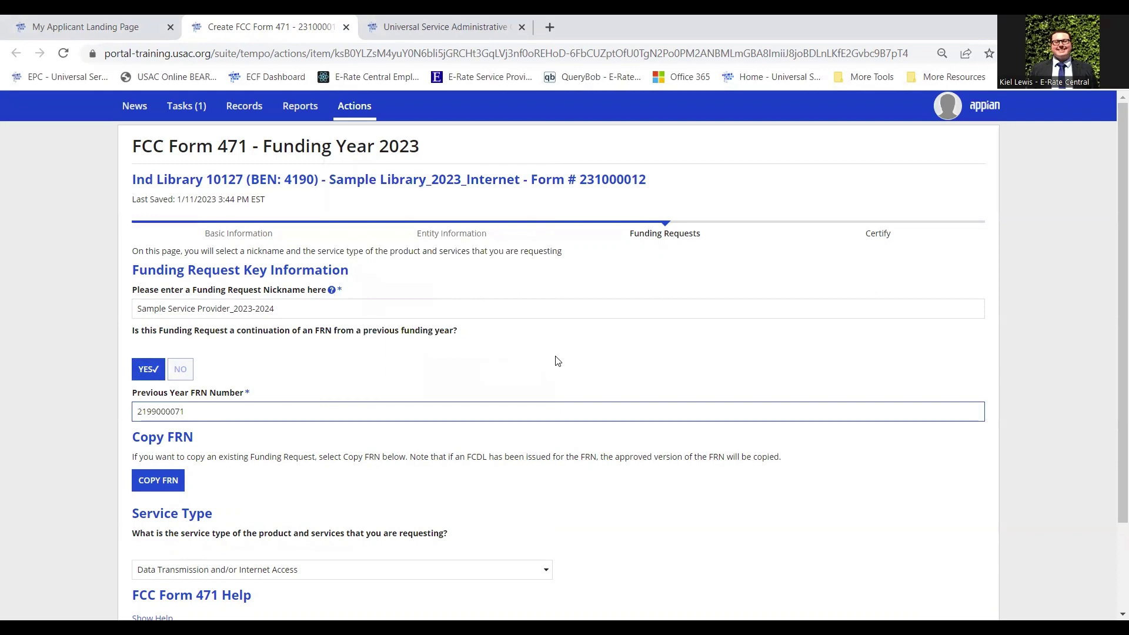
scroll(558, 361, "down", 2)
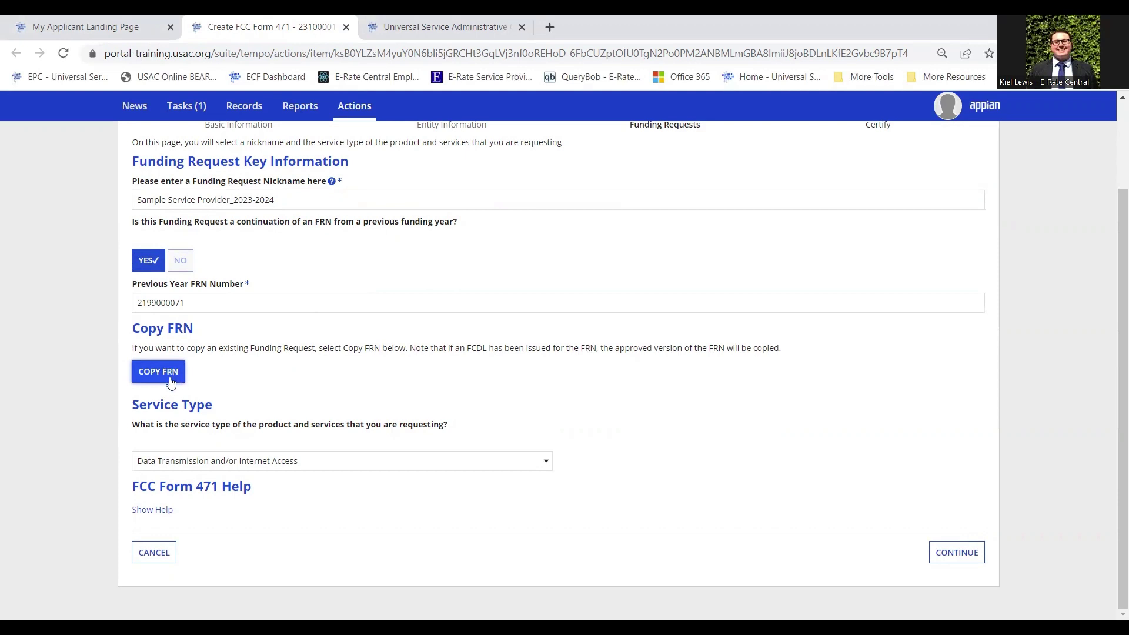
left_click(173, 382)
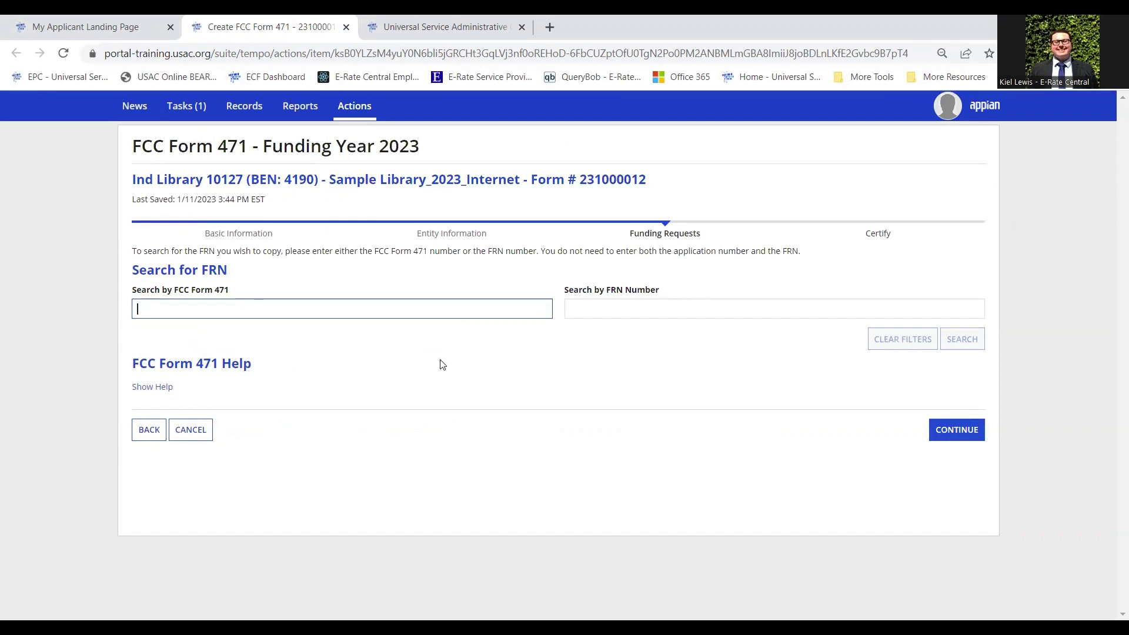
left_click(588, 308)
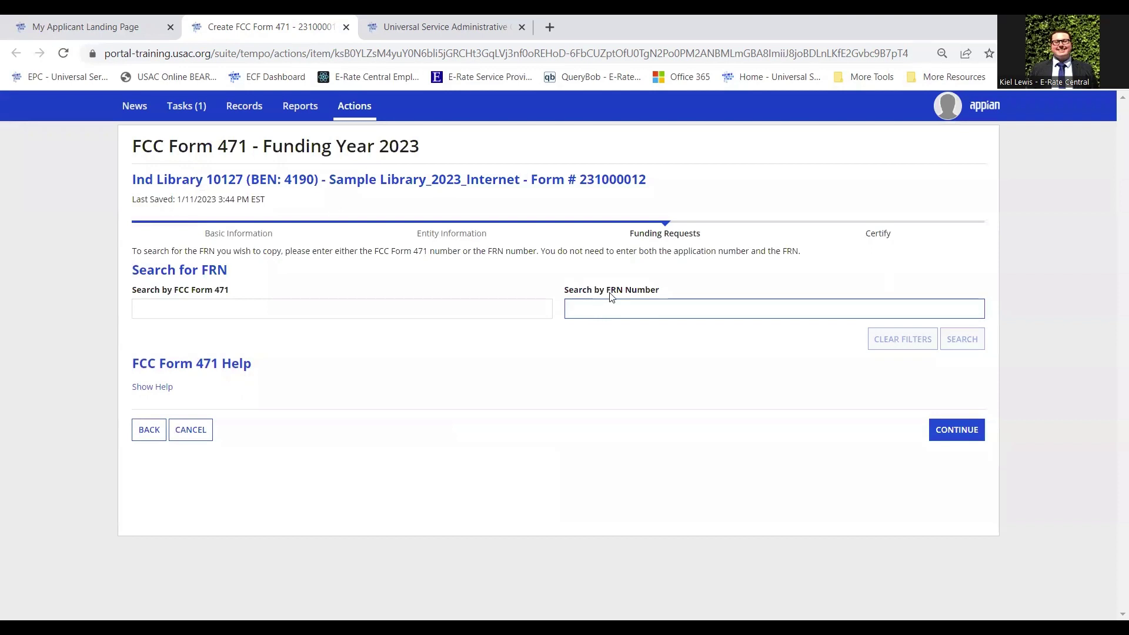
right_click(600, 308)
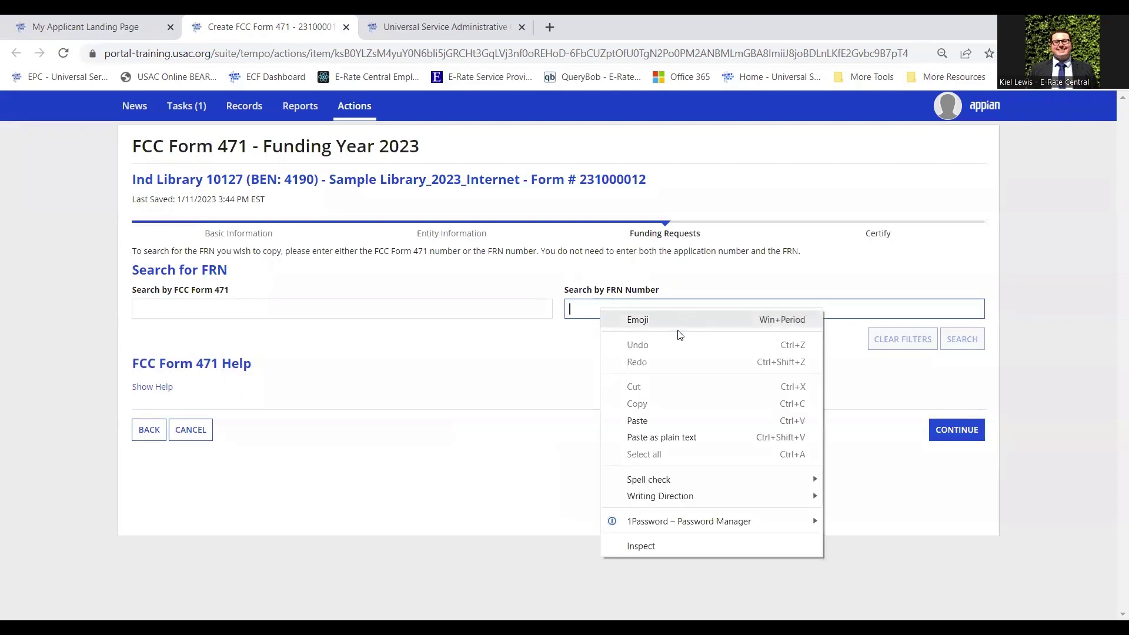
left_click(700, 441)
left_click(647, 420)
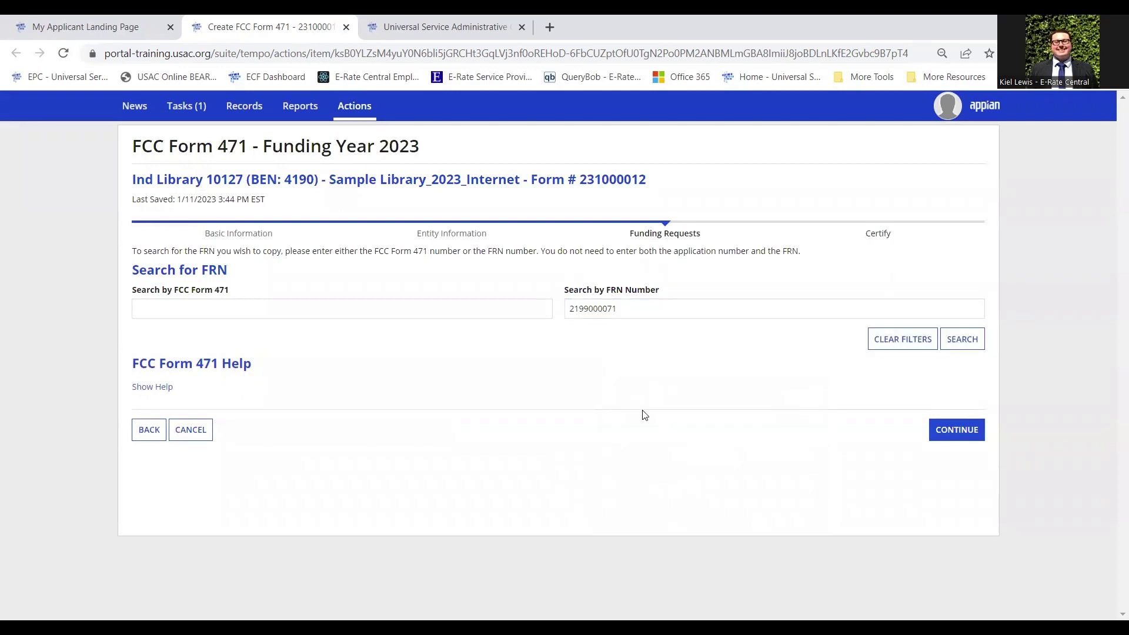
left_click(965, 342)
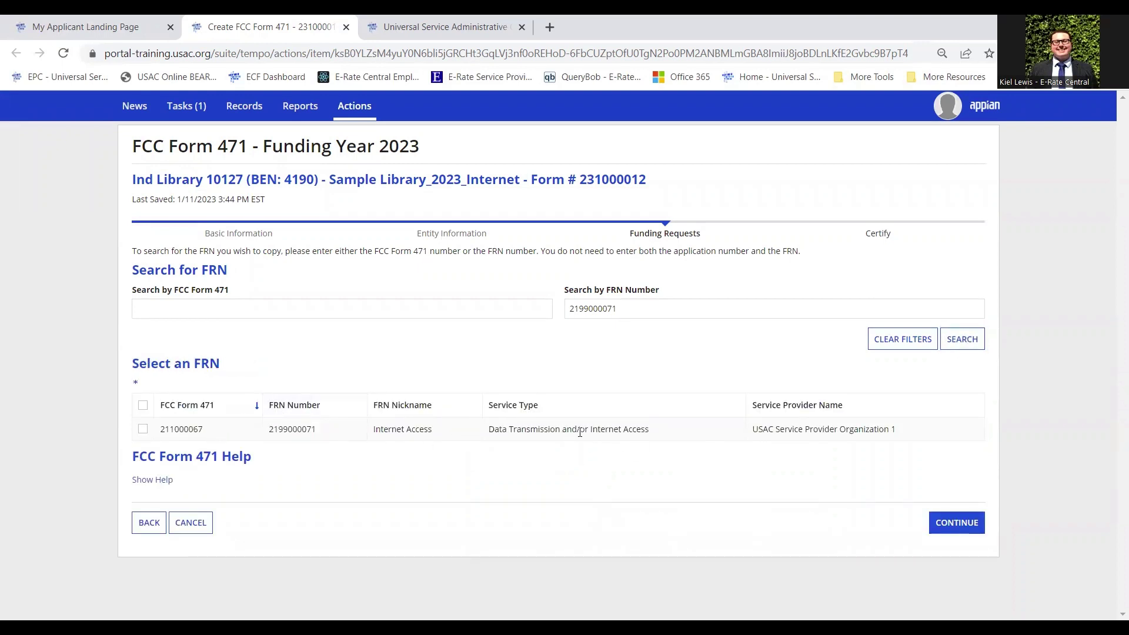
left_click(142, 430)
left_click(965, 523)
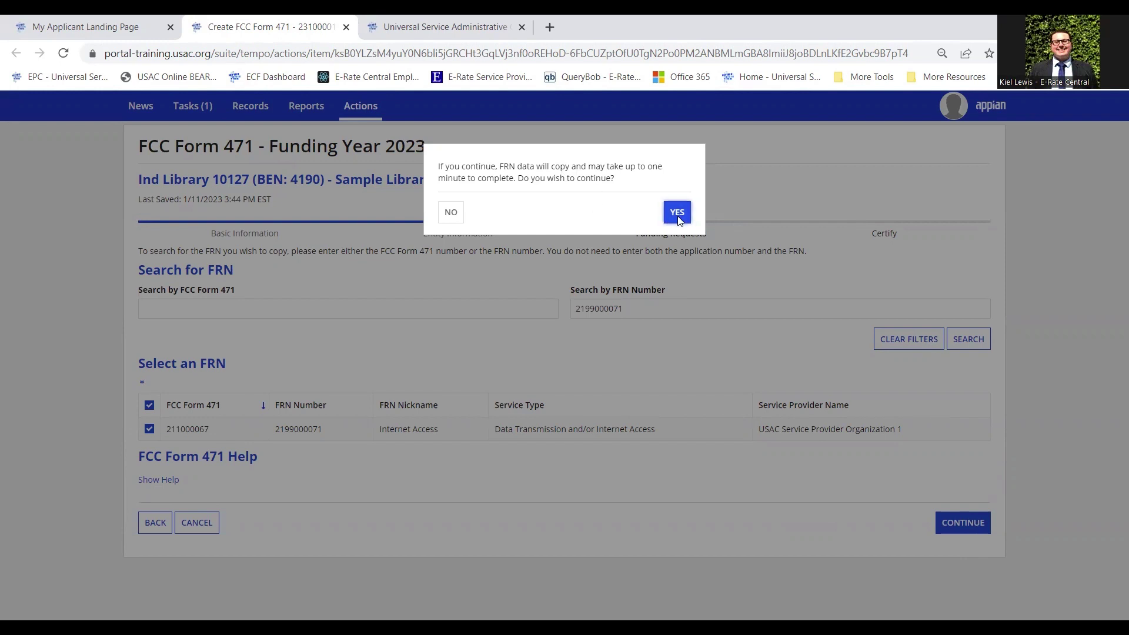
left_click(677, 218)
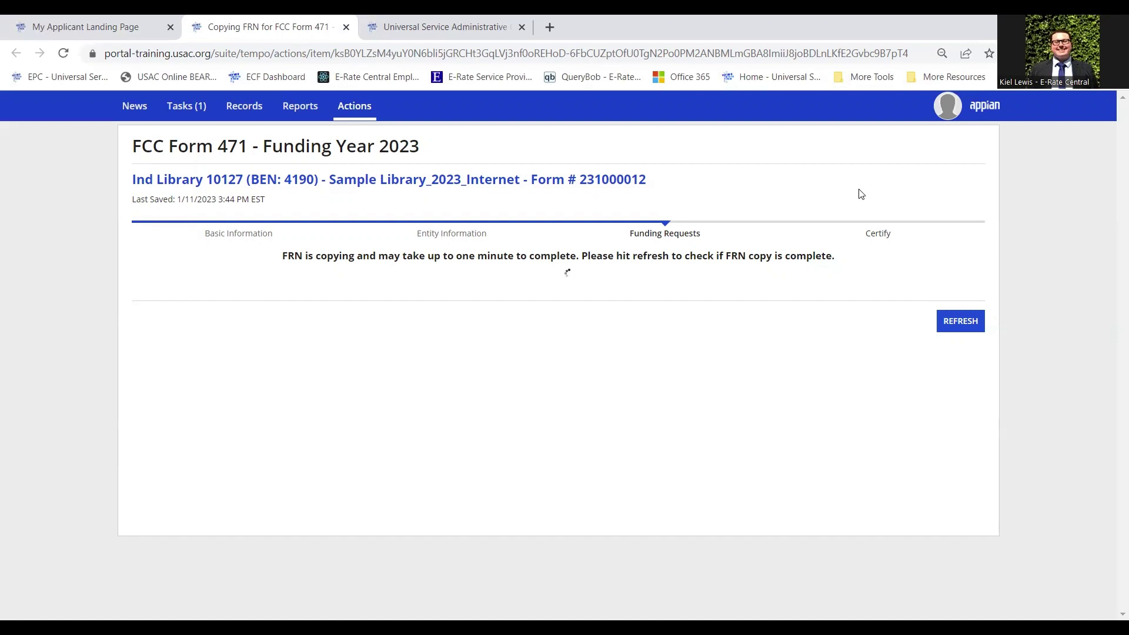
Refresh until the FRN copy succeeds, then continue to the copied request's key information
left_click(967, 329)
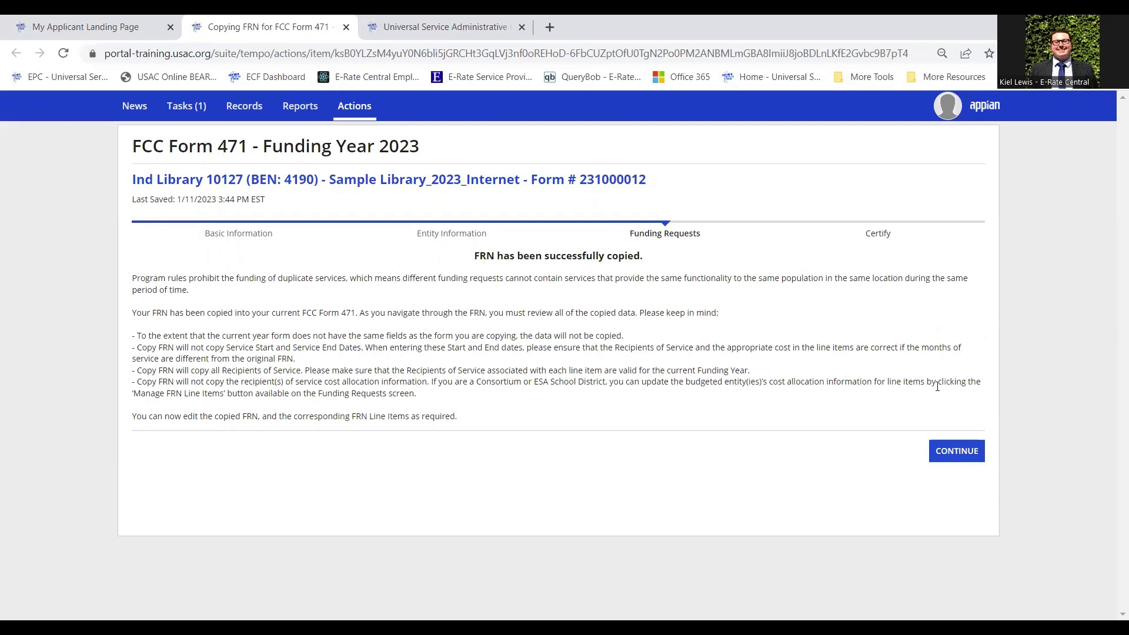
left_click(958, 459)
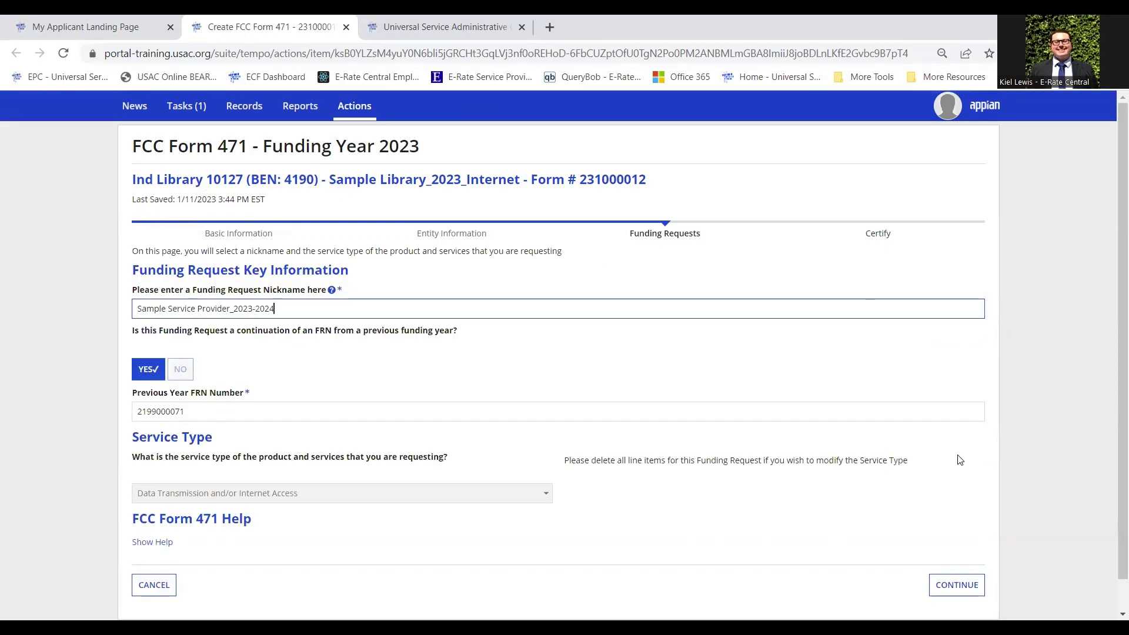
Review the copied FRN's nickname, previous-year FRN and service type, then continue to FRN Contract
left_click(1032, 351)
scroll(1032, 351, "down", 1)
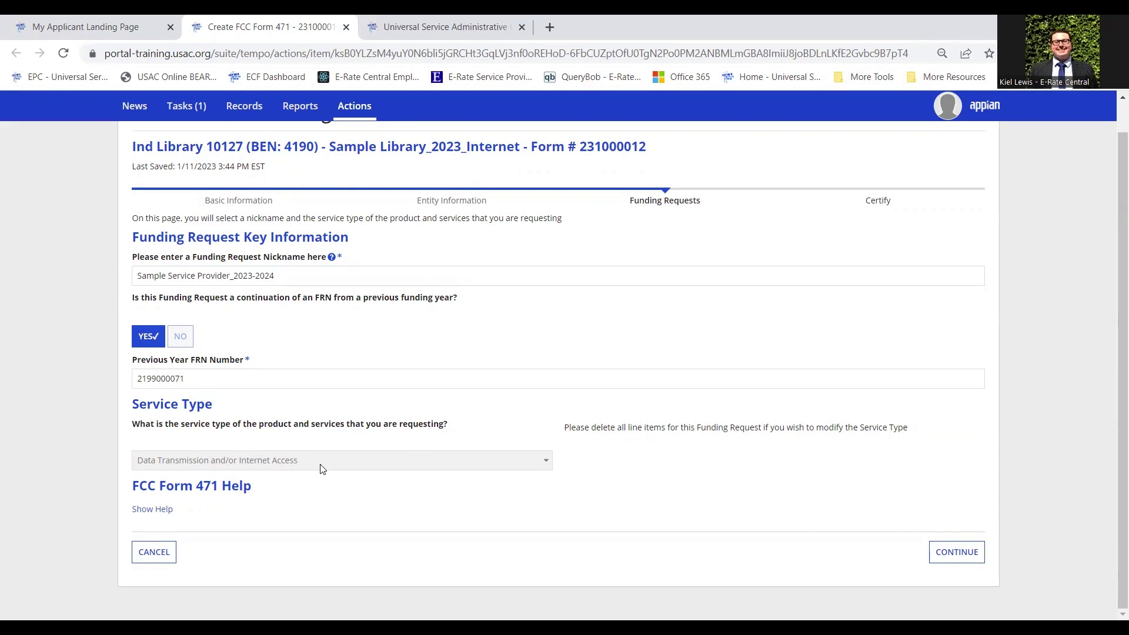
left_click(957, 556)
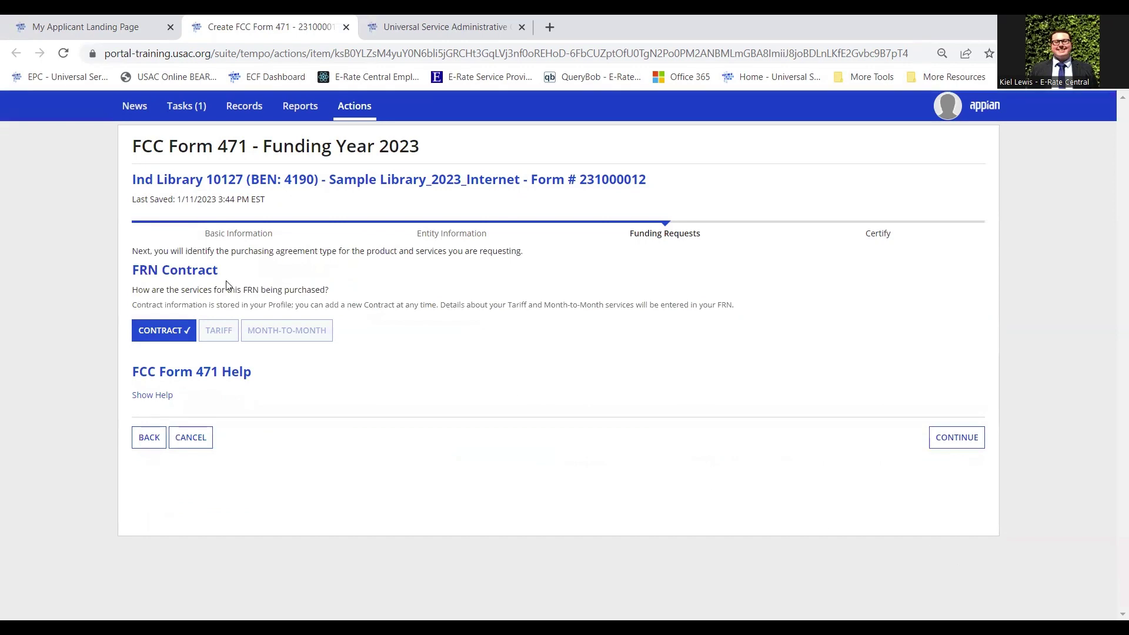
Keep Contract as the purchasing agreement type and continue to the contract details page
left_click(182, 332)
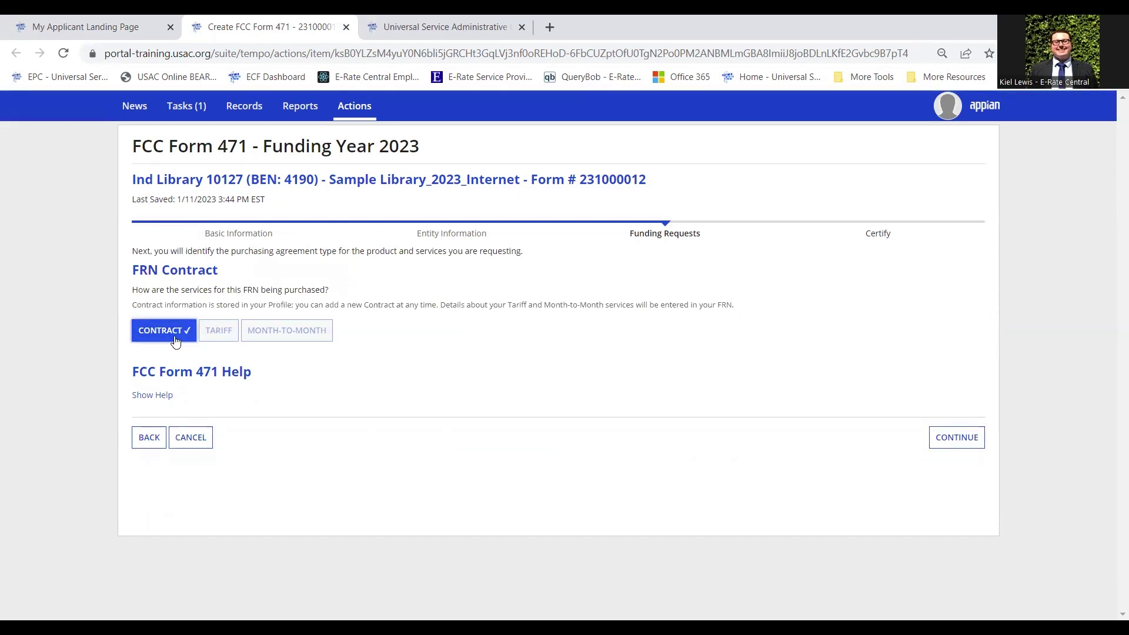
left_click(966, 442)
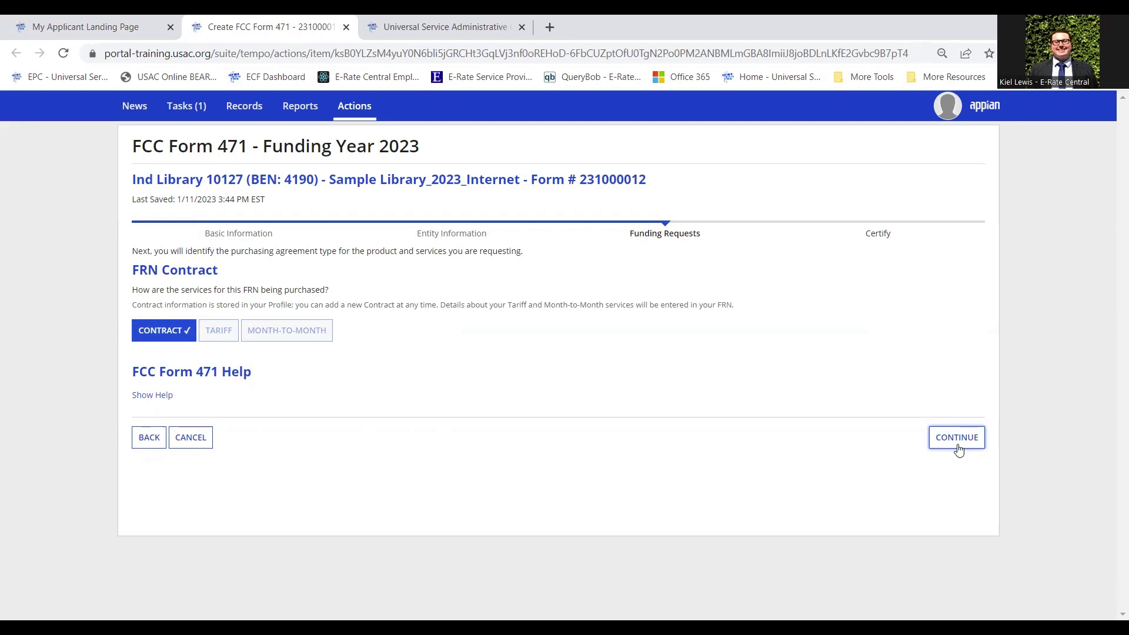
left_click(958, 447)
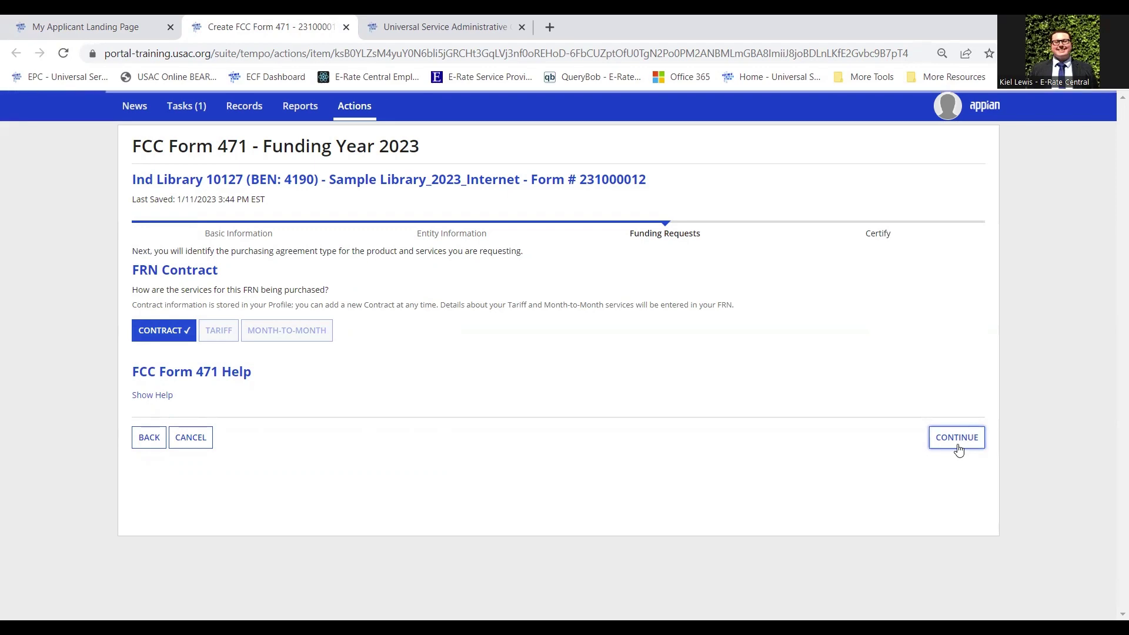
scroll(425, 304, "down", 1)
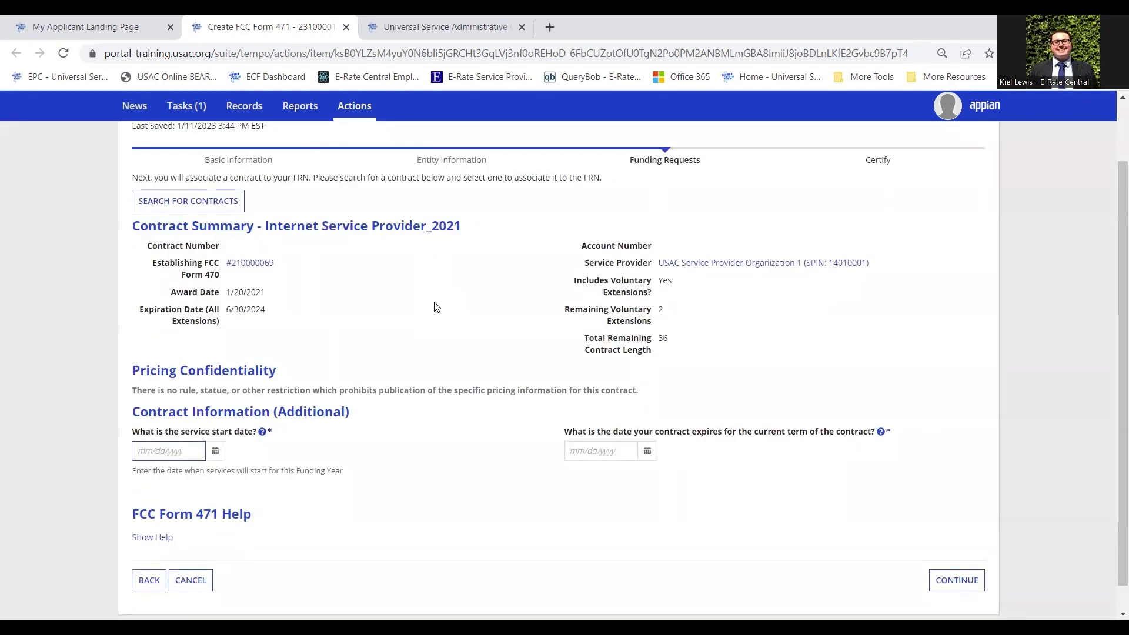
scroll(350, 252, "up", 1)
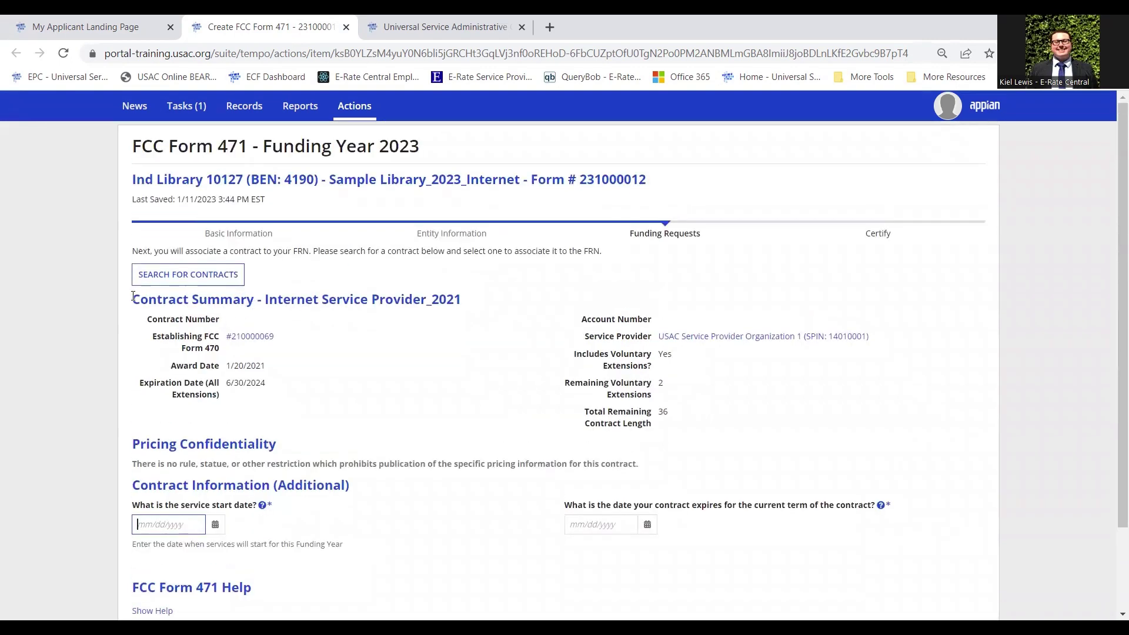
left_click_drag(134, 294, 740, 424)
left_click(476, 349)
scroll(419, 375, "down", 1)
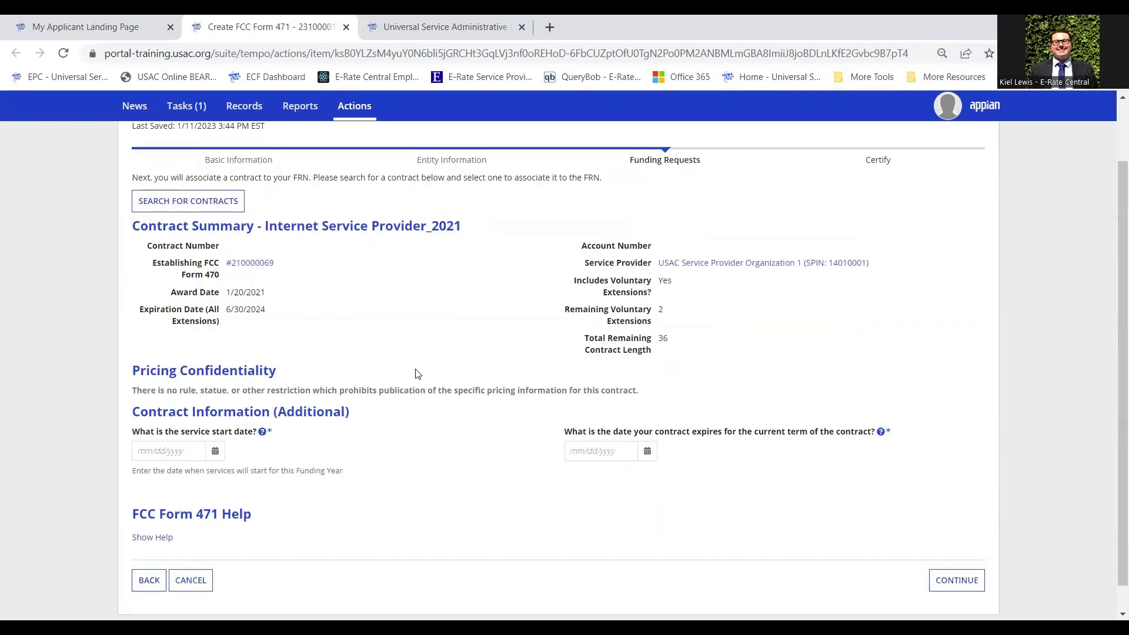
Enter service start date 07/01/2023 and contract expiry date 06/30/2024, then continue
left_click(159, 453)
type("07/01/202")
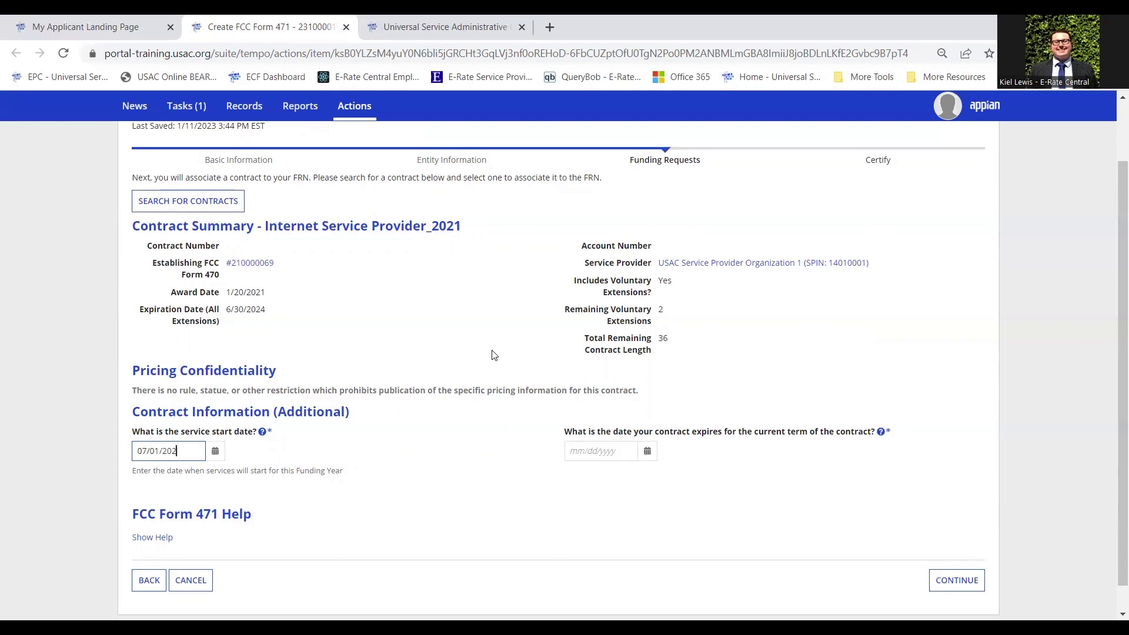
type("3")
left_click(215, 452)
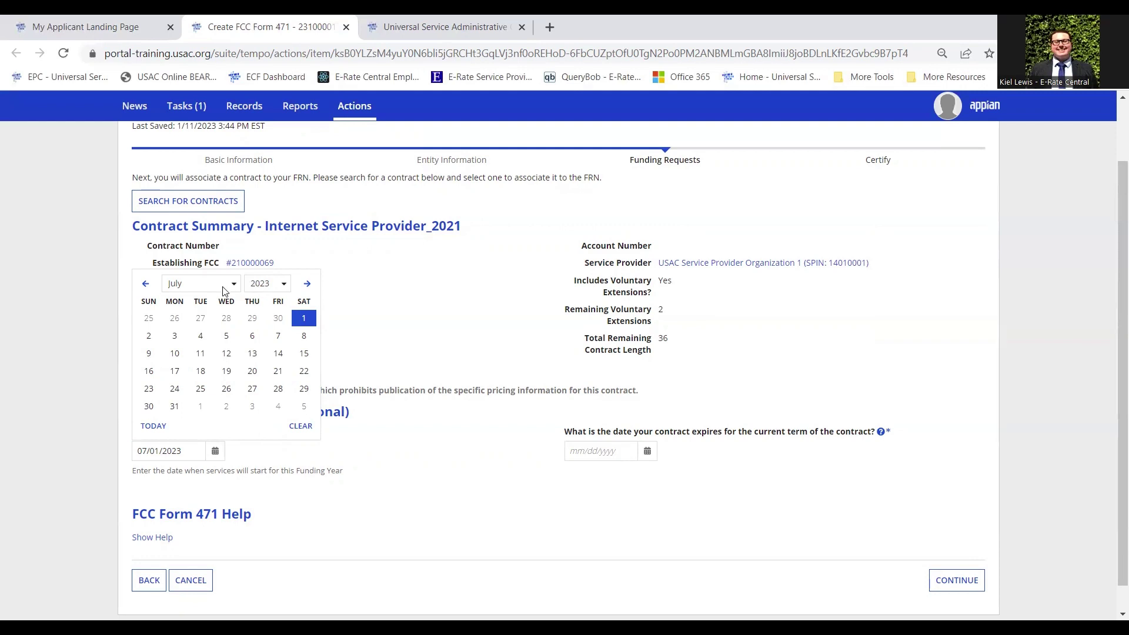
left_click(453, 383)
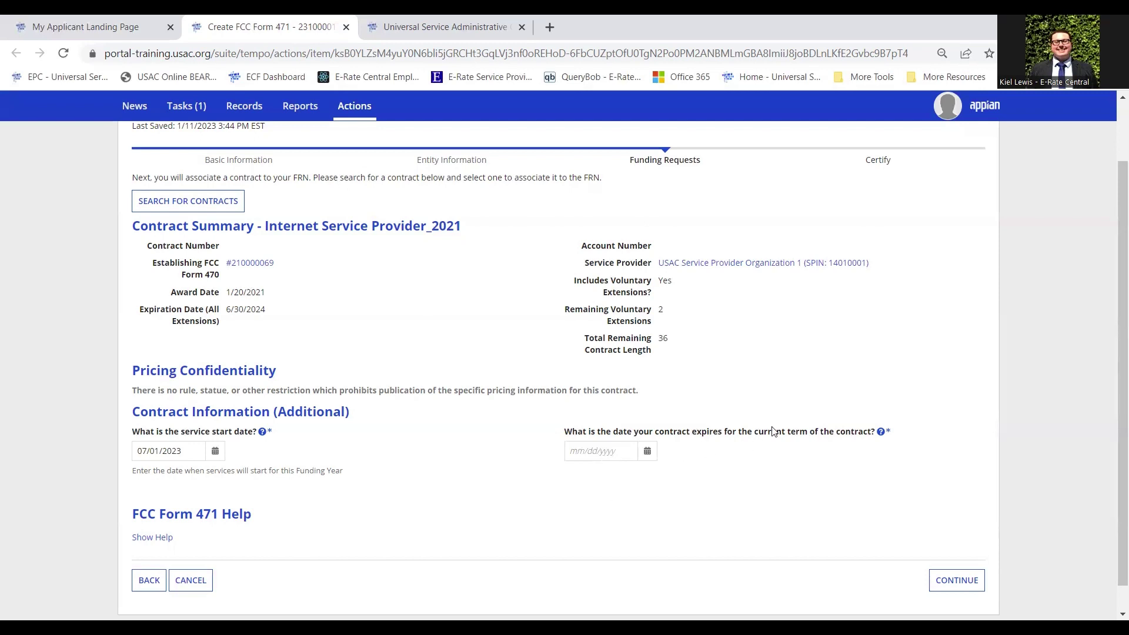
left_click(592, 448)
type("06/30/2024")
left_click(613, 470)
left_click(627, 457)
left_click(690, 375)
scroll(835, 488, "down", 1)
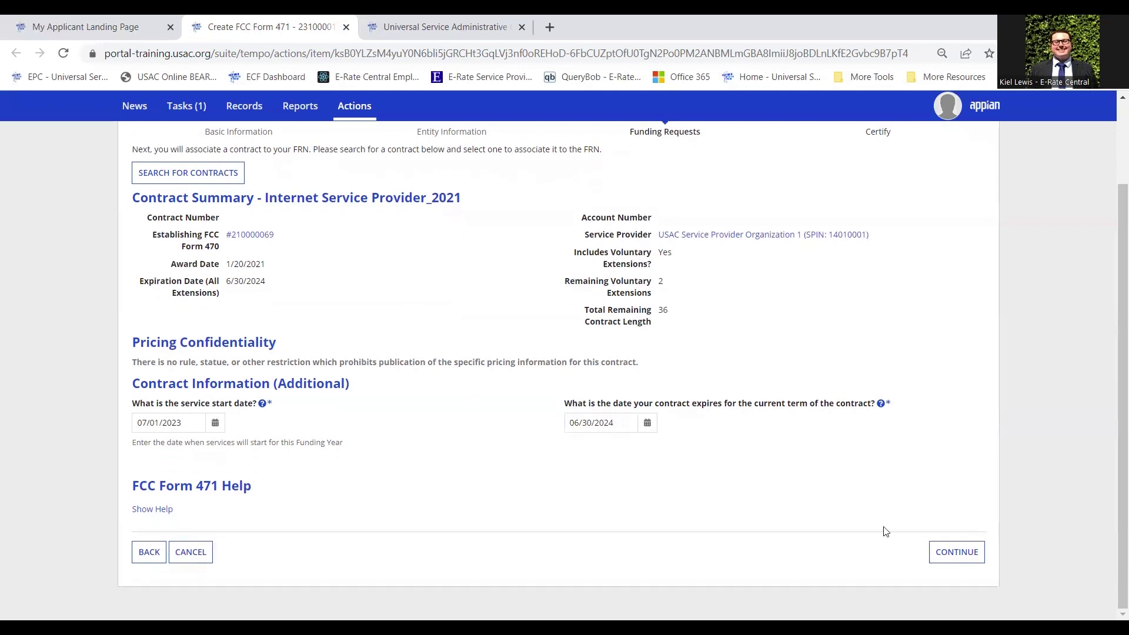
left_click(969, 565)
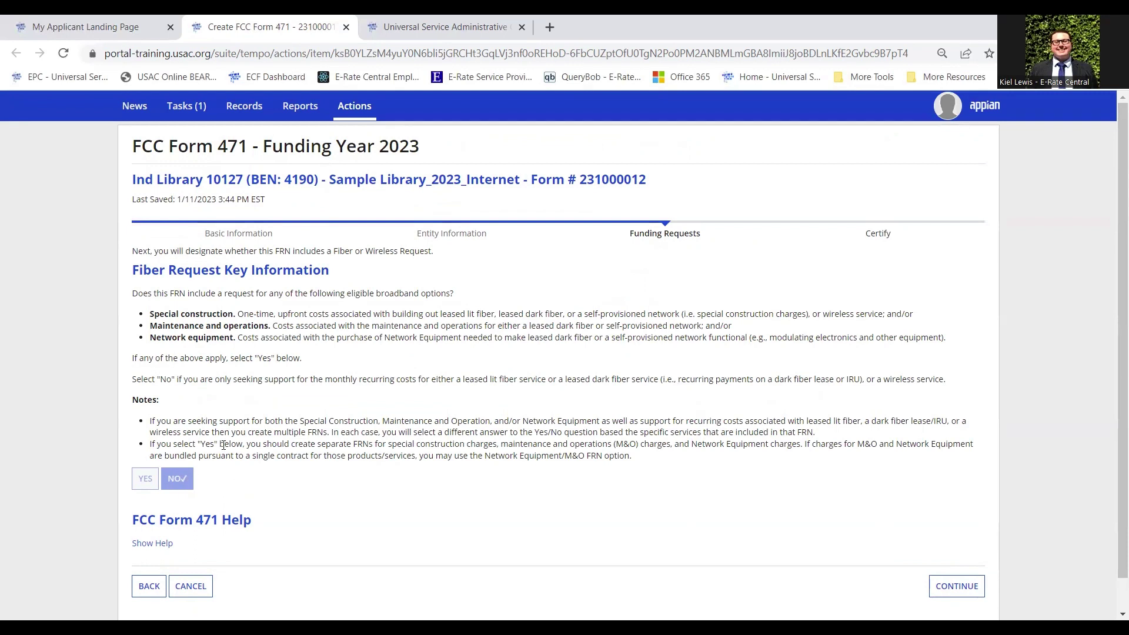
Leave the fiber request answer at No and continue to the Narrative page
scroll(497, 311, "down", 1)
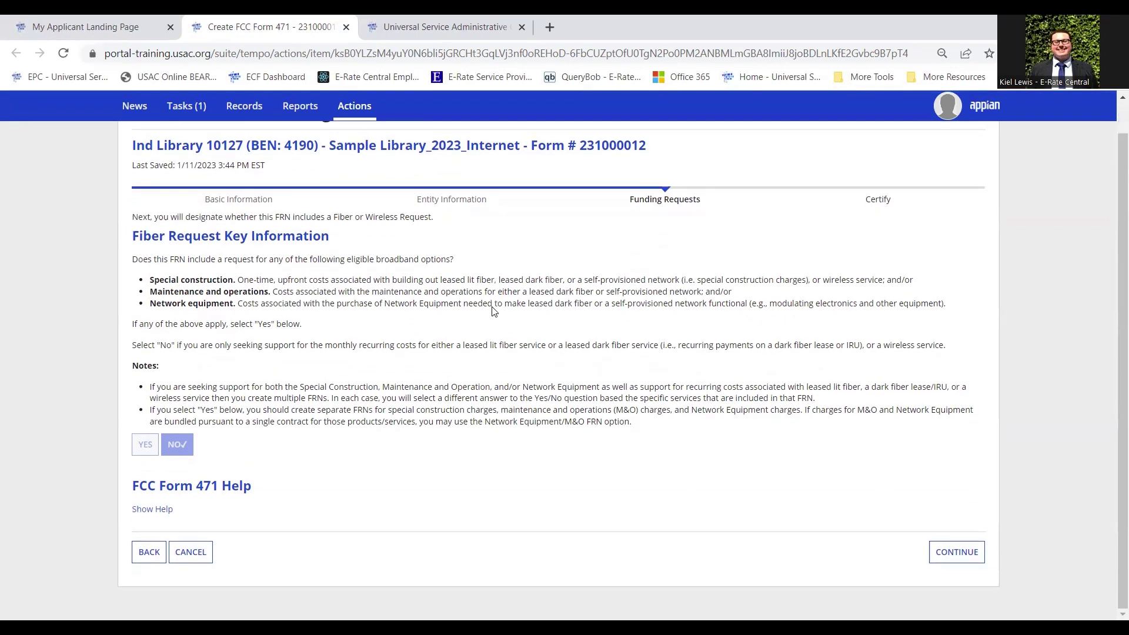
left_click(966, 564)
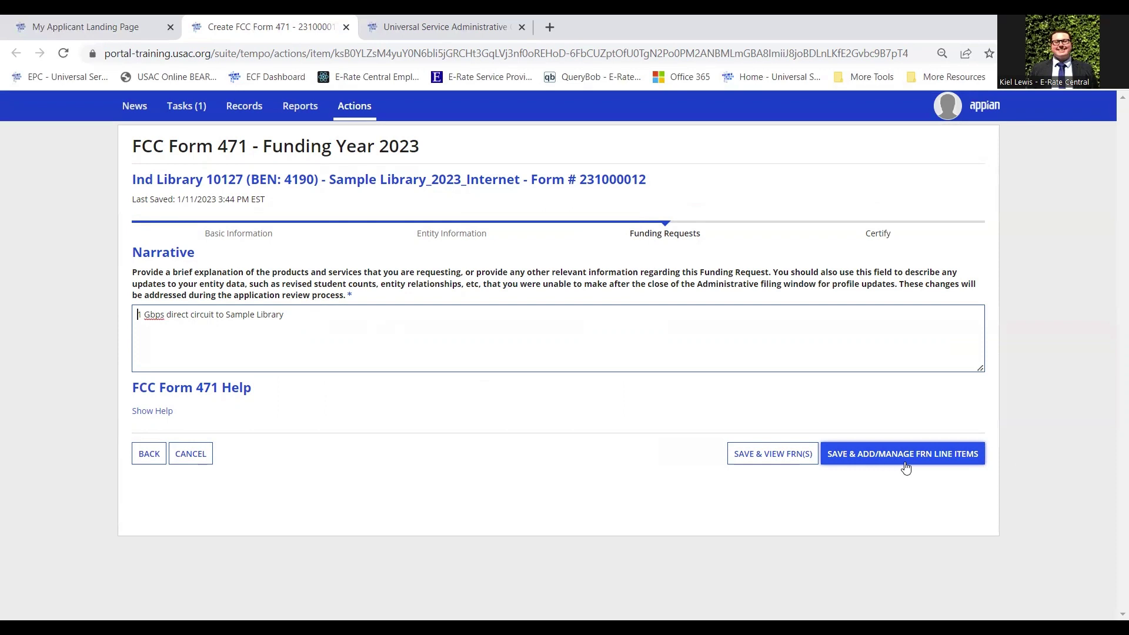
left_click(905, 468)
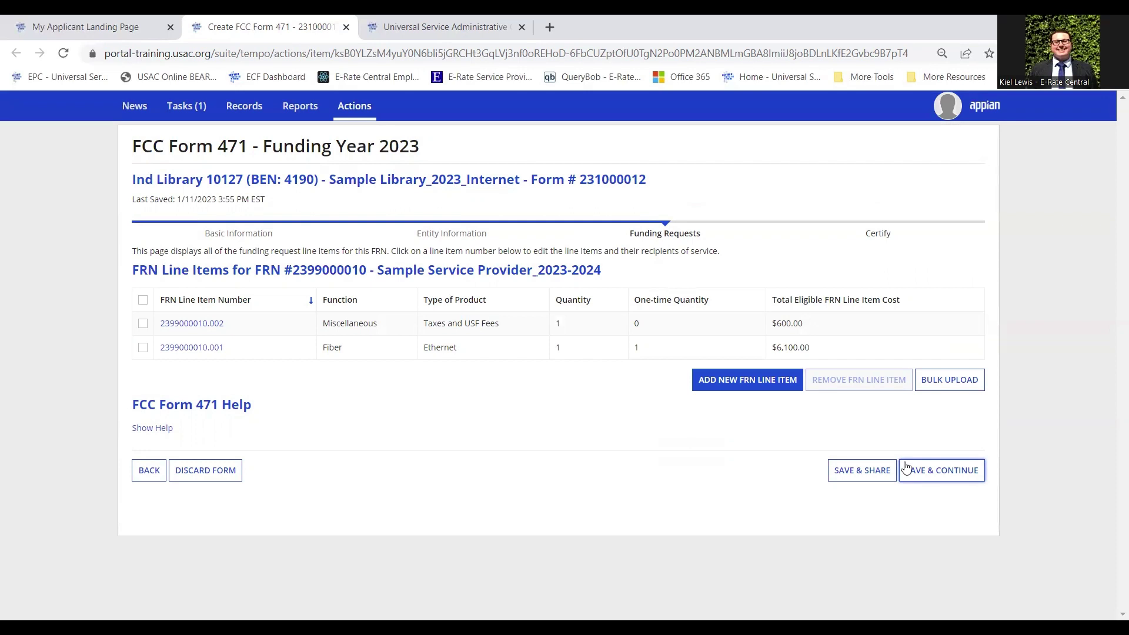
left_click(294, 306)
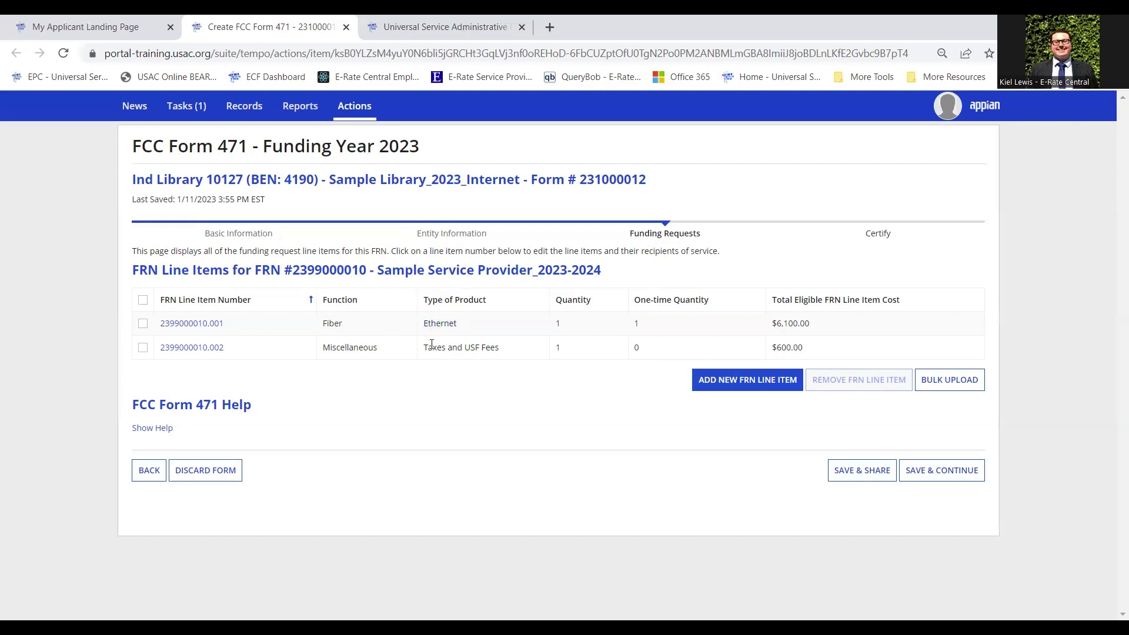
left_click_drag(423, 347, 474, 347)
left_click(143, 348)
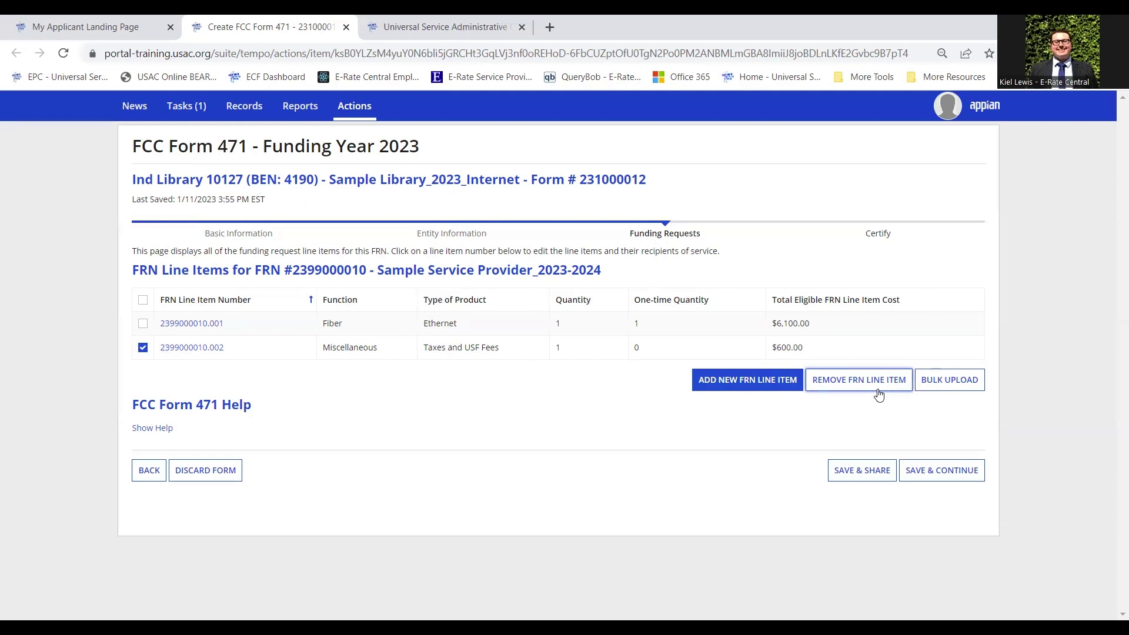
left_click(143, 348)
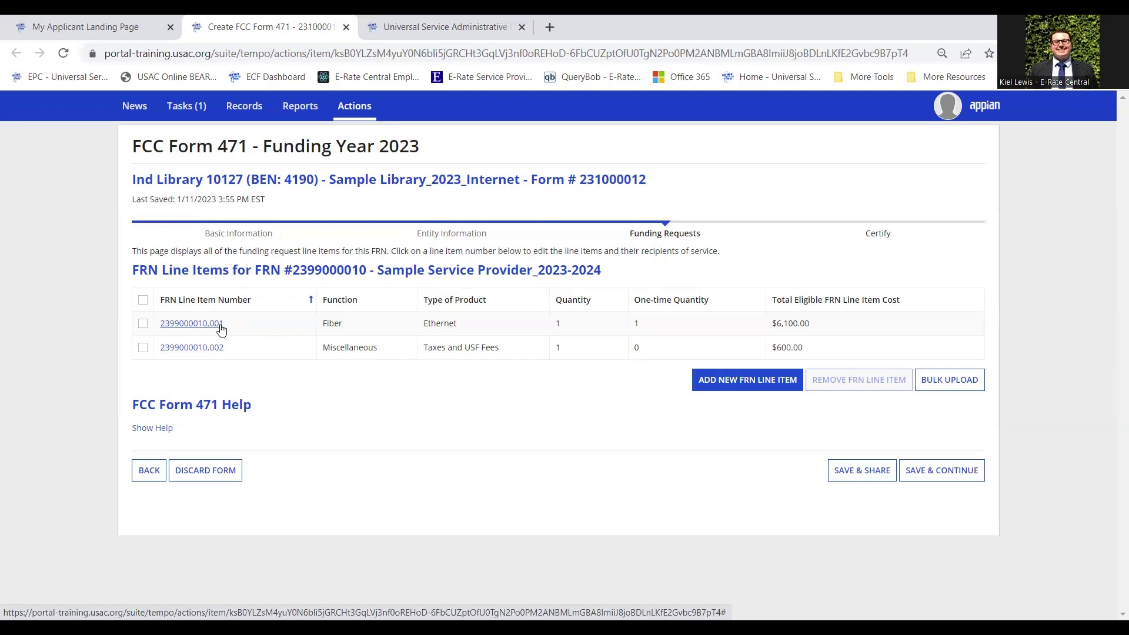
Advance line item 2399000010.001 unchanged through service details, bandwidth and connection pages to Cost Calculation
left_click(222, 328)
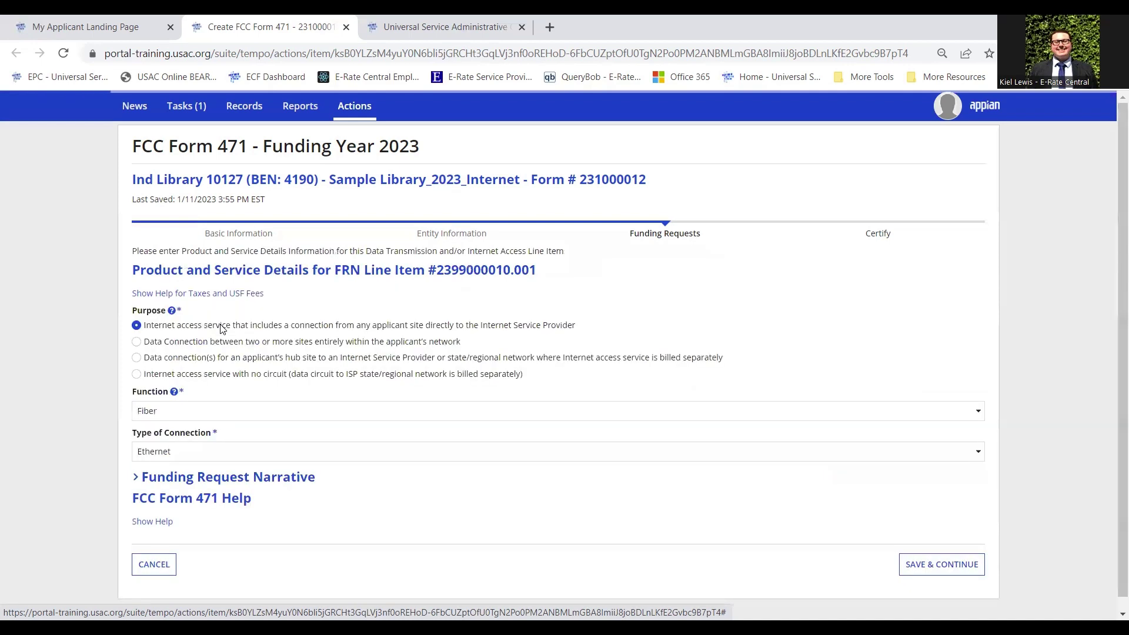
scroll(615, 325, "down", 1)
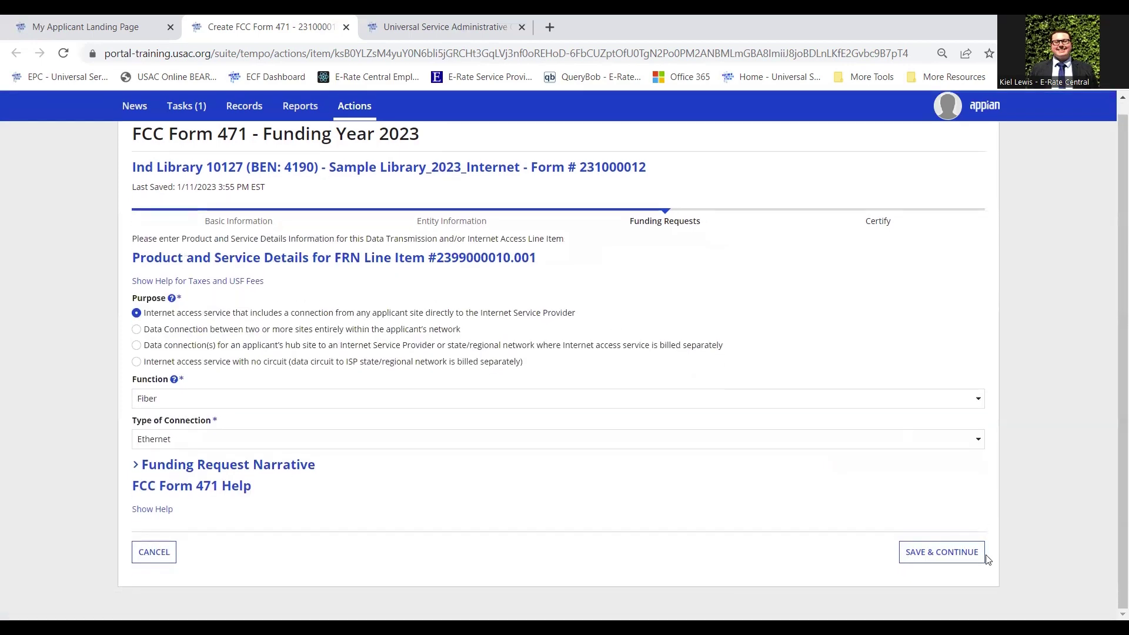
left_click(956, 556)
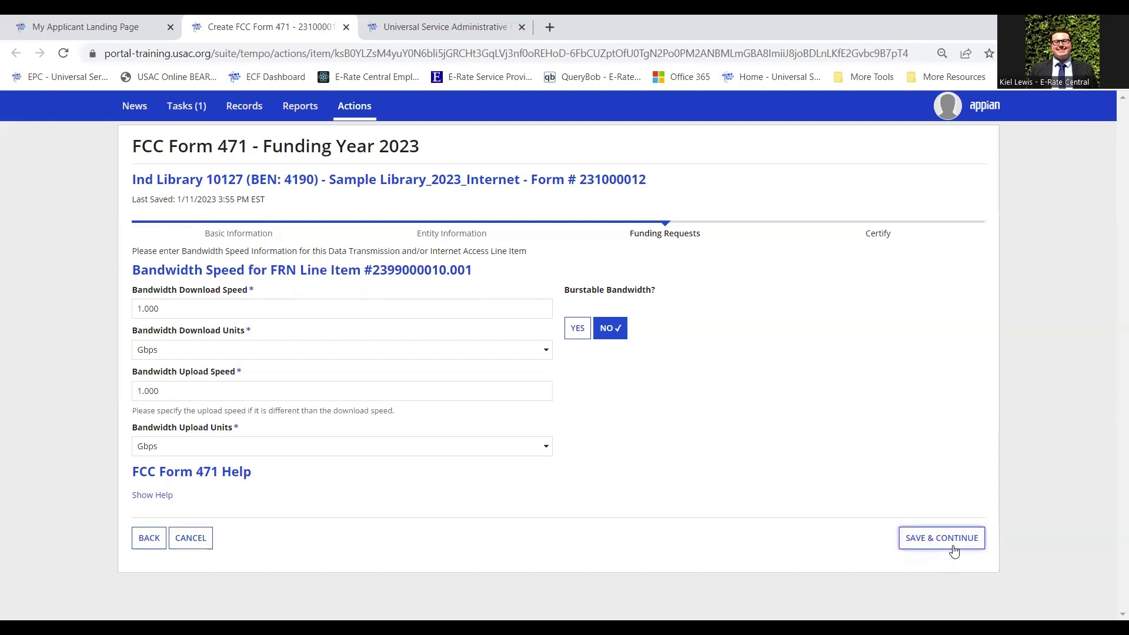
left_click(944, 547)
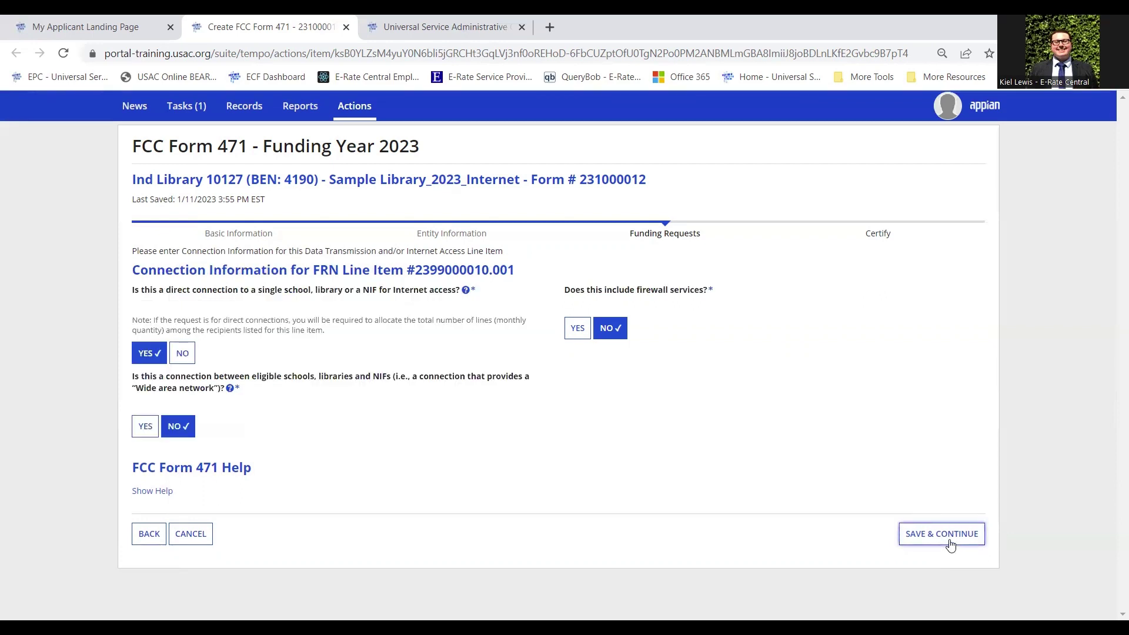
left_click(951, 546)
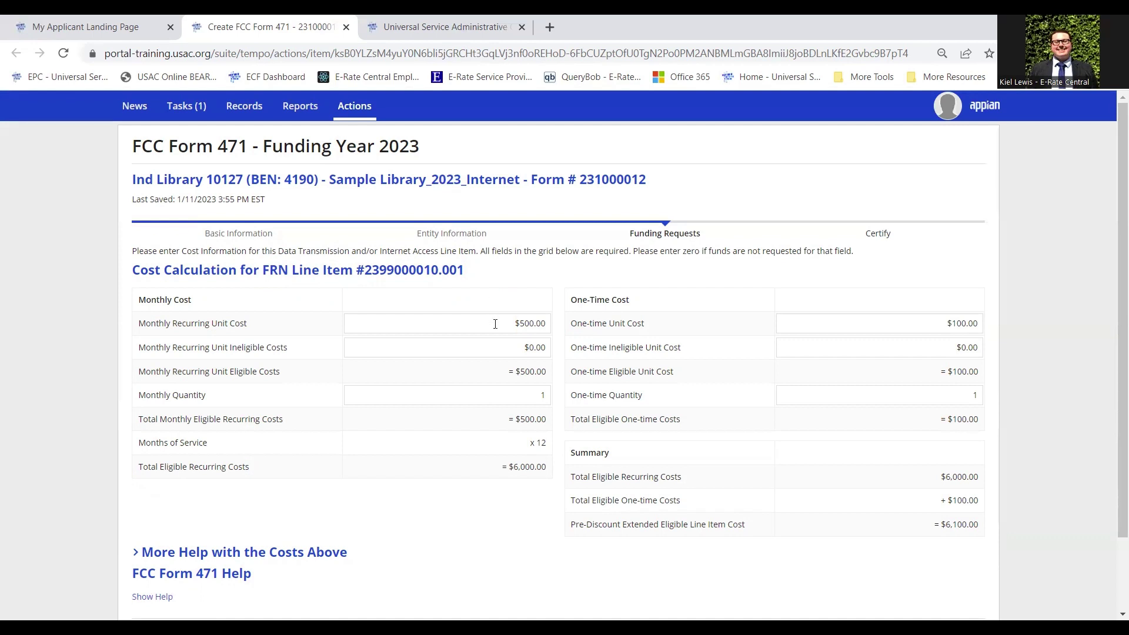
Change line item 2399000010.001's monthly recurring unit cost to $450.00
left_click_drag(508, 324, 576, 326)
left_click(576, 326)
left_click_drag(508, 325, 621, 275)
left_click(621, 274)
left_click_drag(501, 320, 560, 274)
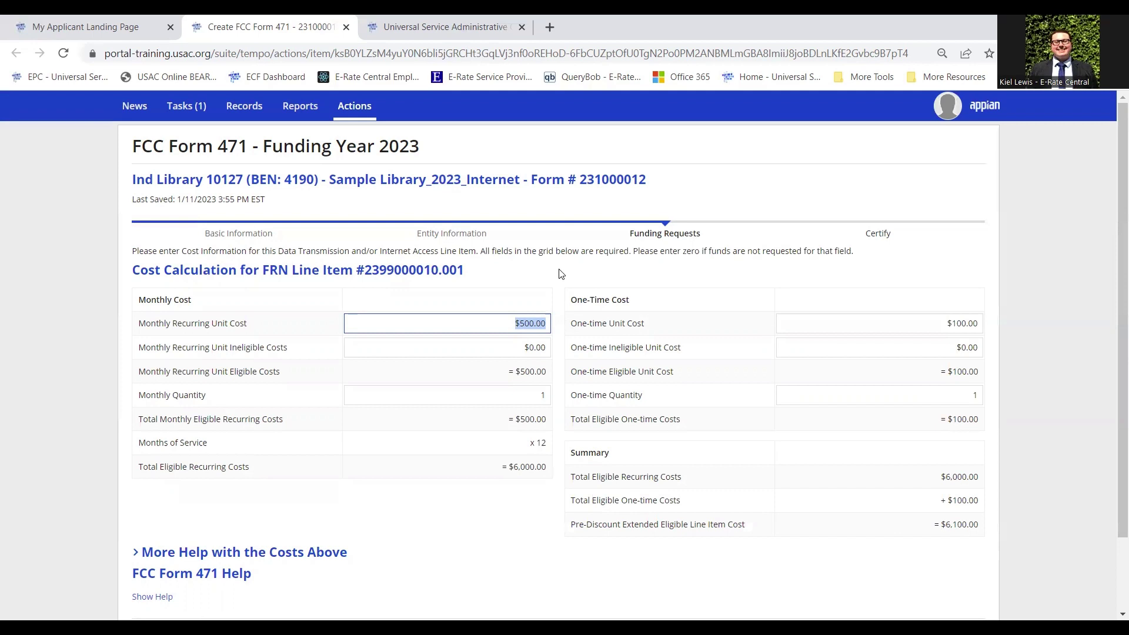
type("450")
left_click(634, 270)
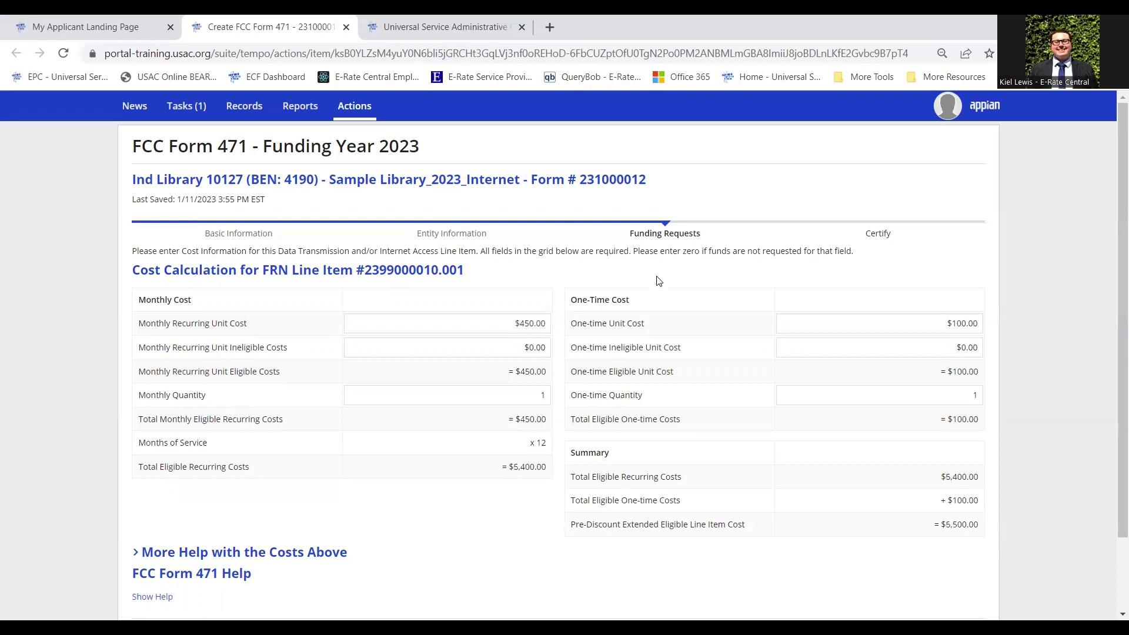
Restore the monthly cost to $500.00 and set the one-time unit cost to $0.00
left_click(508, 326)
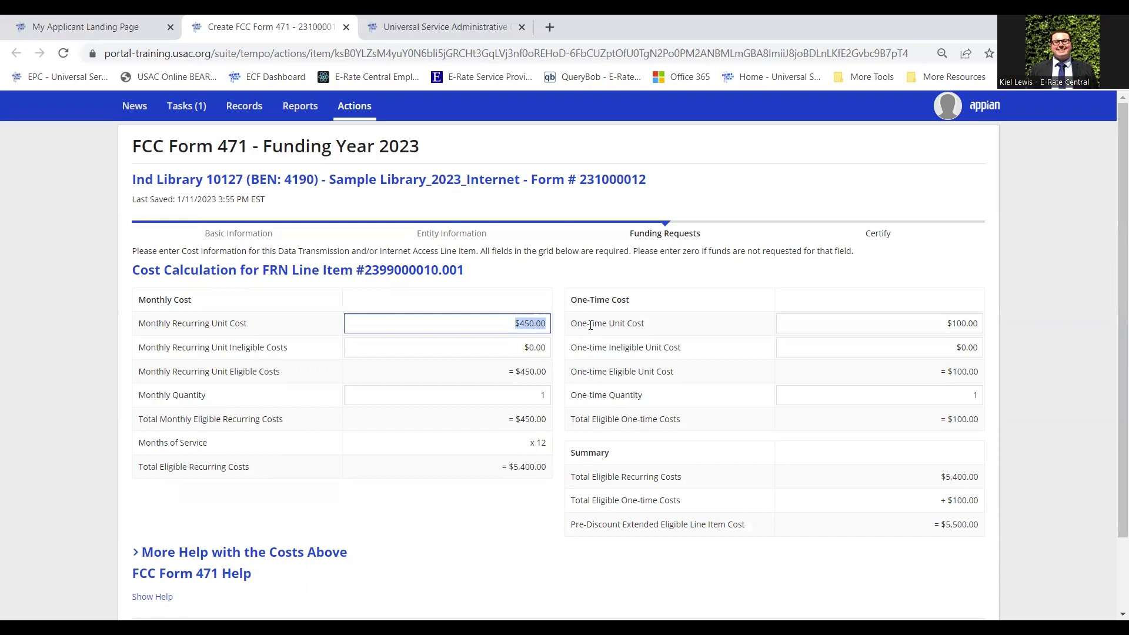
type("500")
left_click(677, 403)
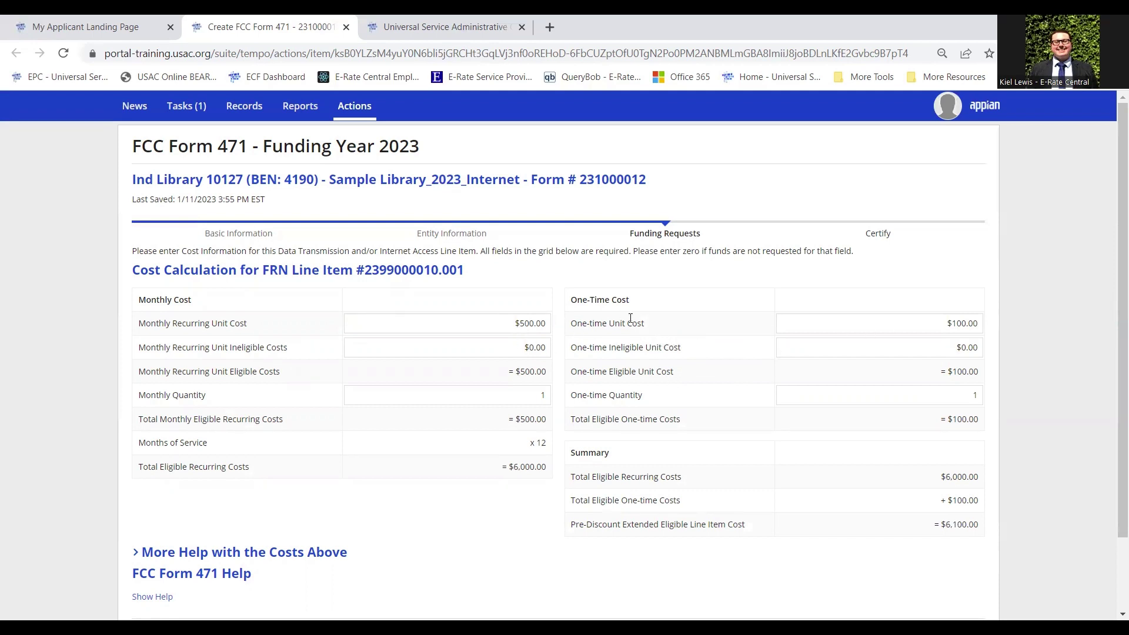
left_click(927, 328)
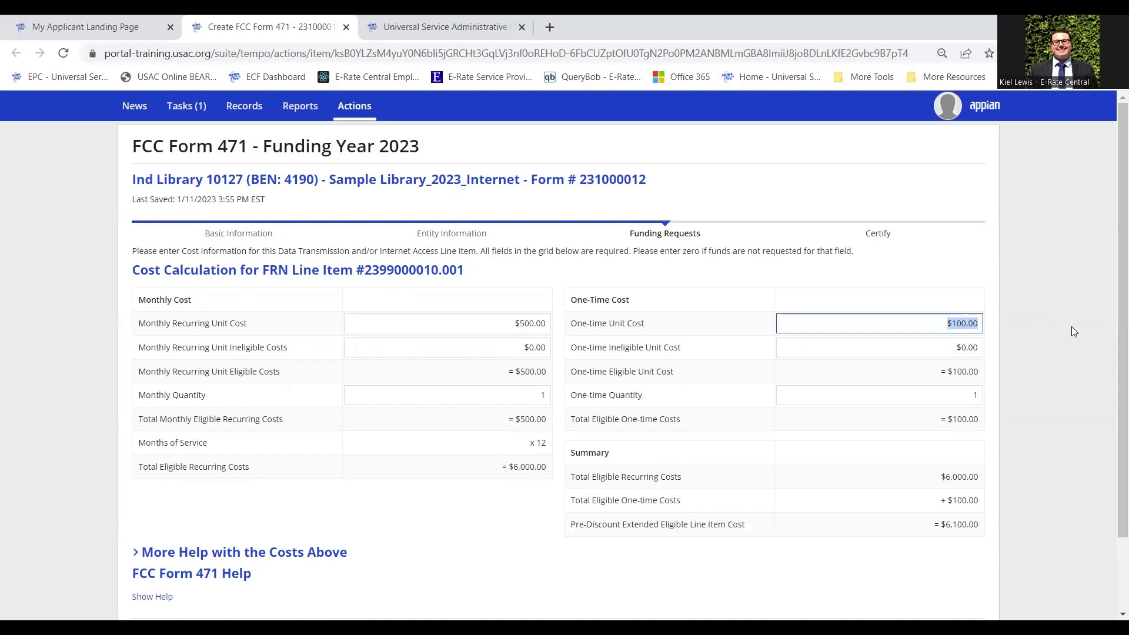
type("0")
left_click(1065, 327)
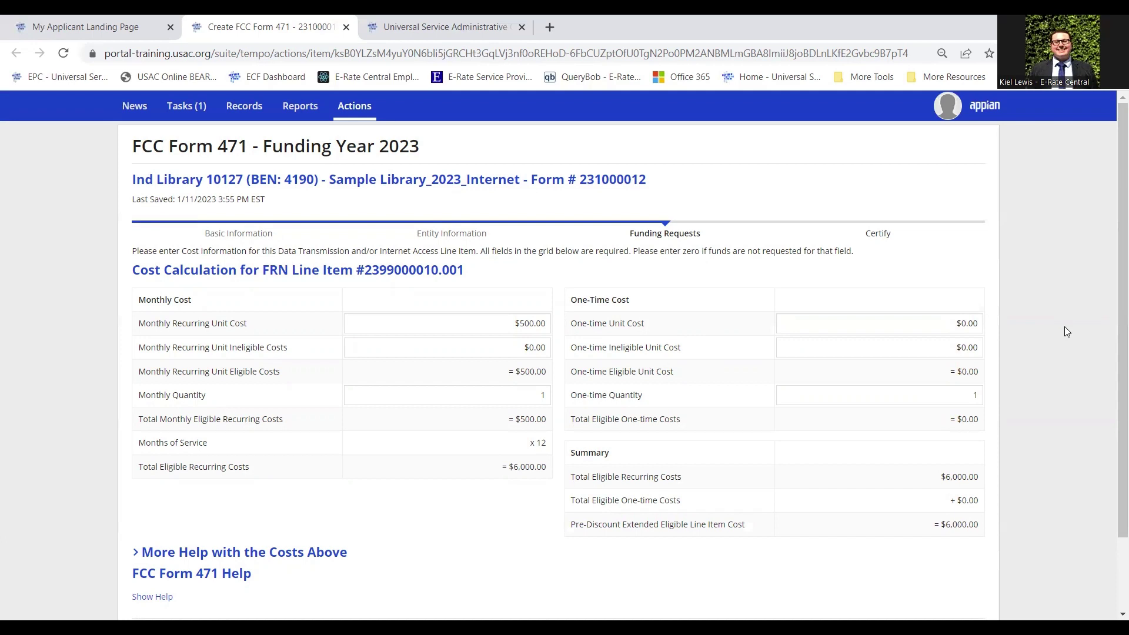
scroll(1066, 335, "down", 1)
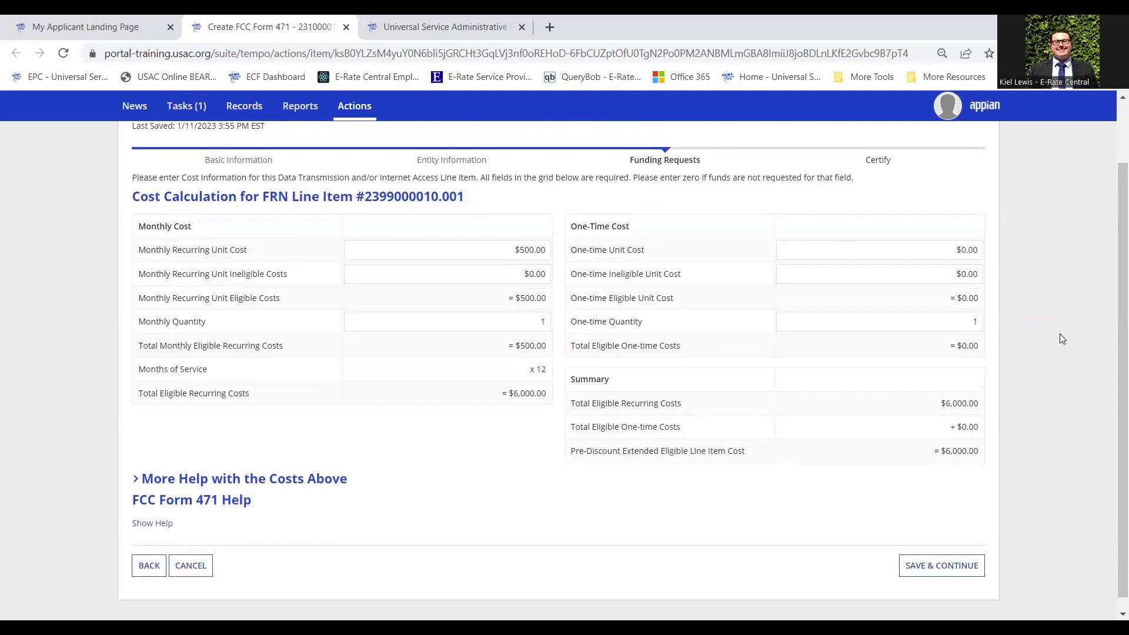
Save the $6,000.00 costs and the Ind Library 10127 recipient for line item 2399000010.001
left_click(959, 573)
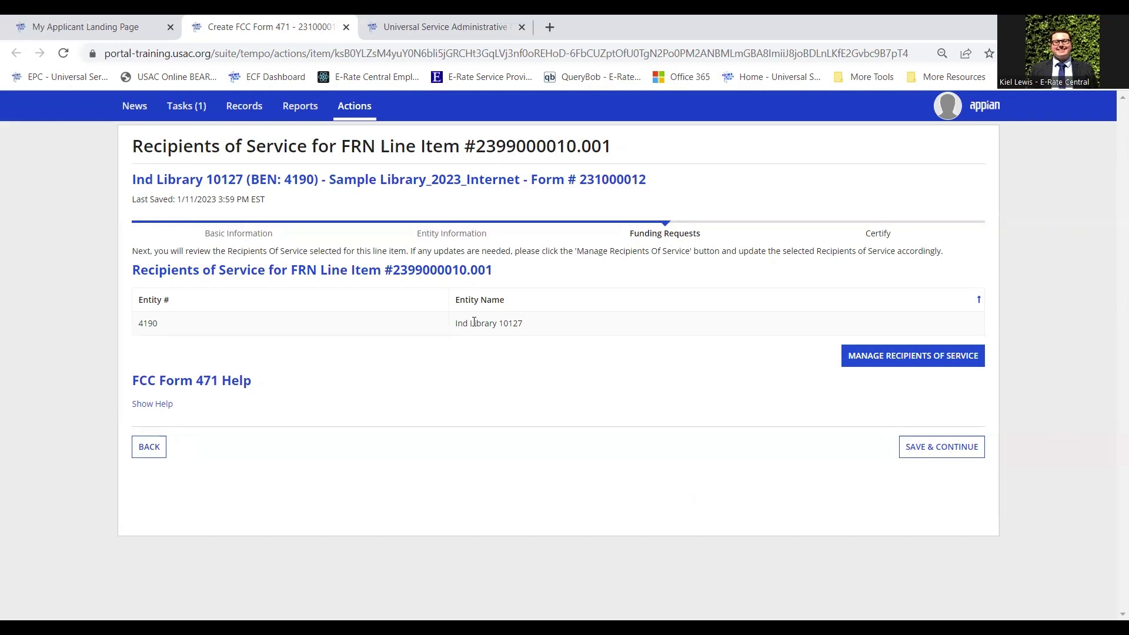
left_click(944, 455)
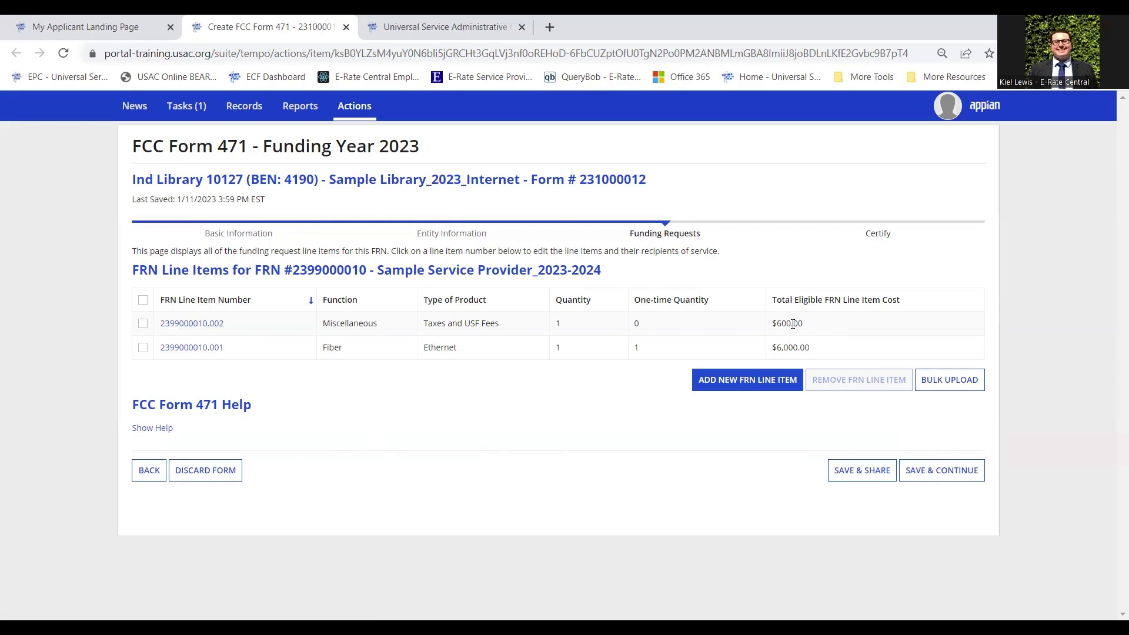
Sort the line items ascending and highlight the $600.00 fees, $6,000.00 Ethernet and Taxes and USF Fees cells
left_click(296, 305)
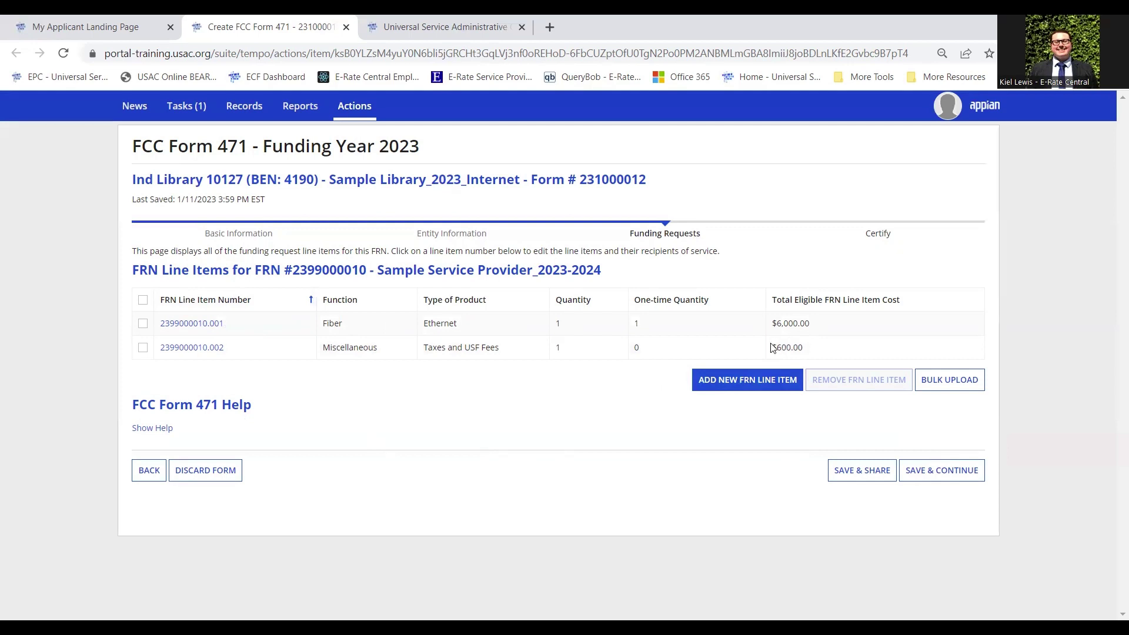
left_click_drag(772, 348, 820, 347)
left_click(820, 347)
left_click_drag(781, 324, 814, 325)
left_click(814, 325)
left_click_drag(424, 348, 505, 348)
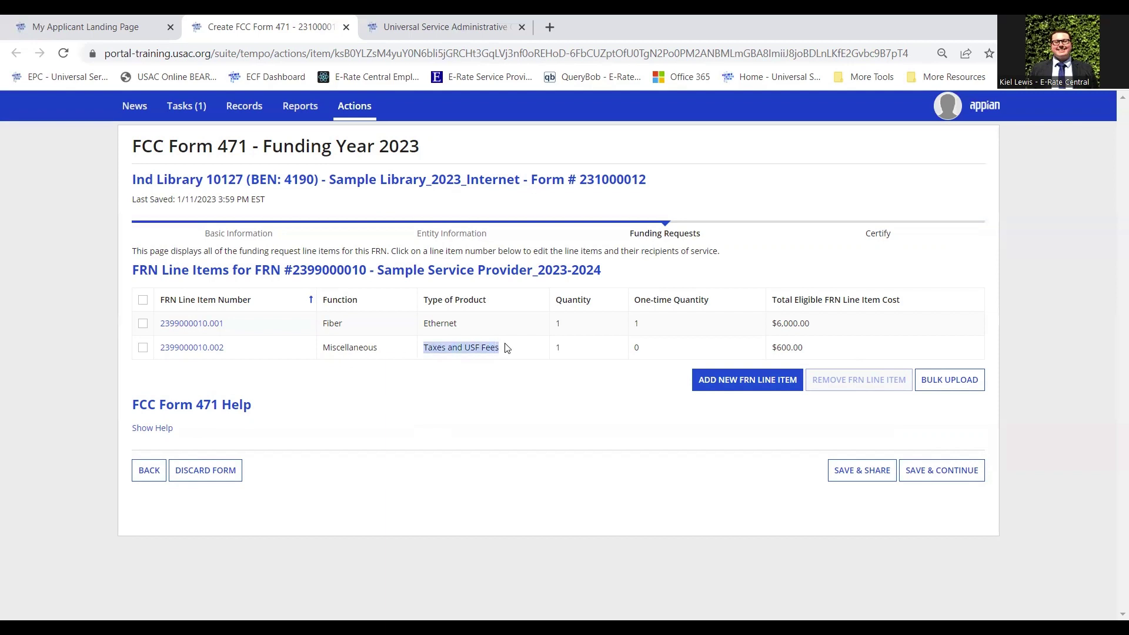
left_click(495, 399)
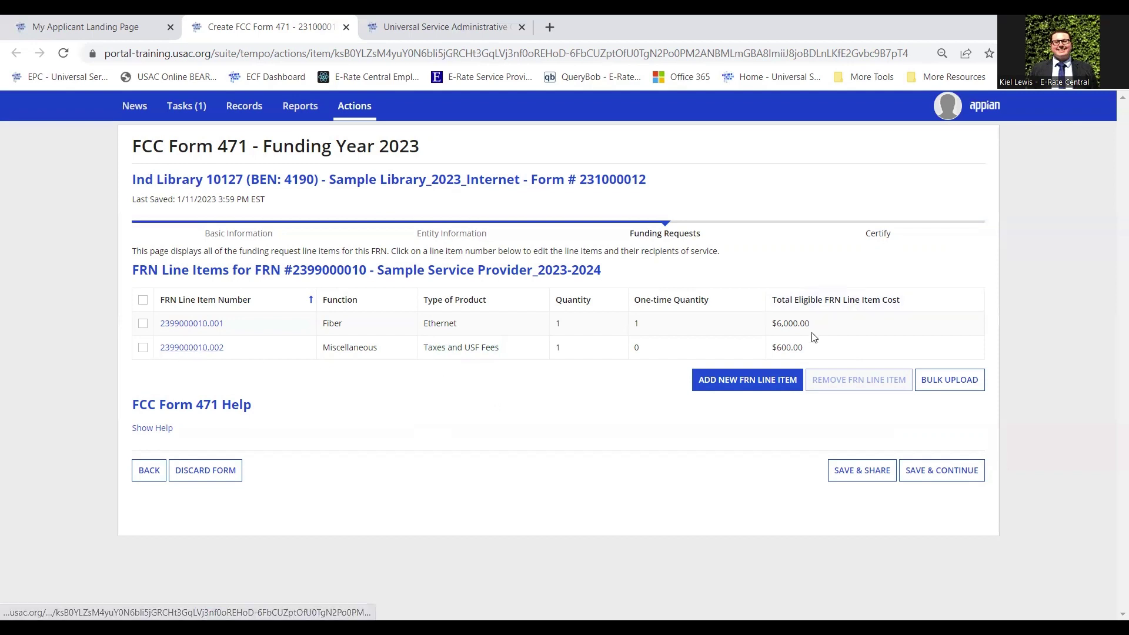
Save line item 2399000010.002 with its $50.00 monthly cost through details, costs and recipients unchanged
left_click(206, 348)
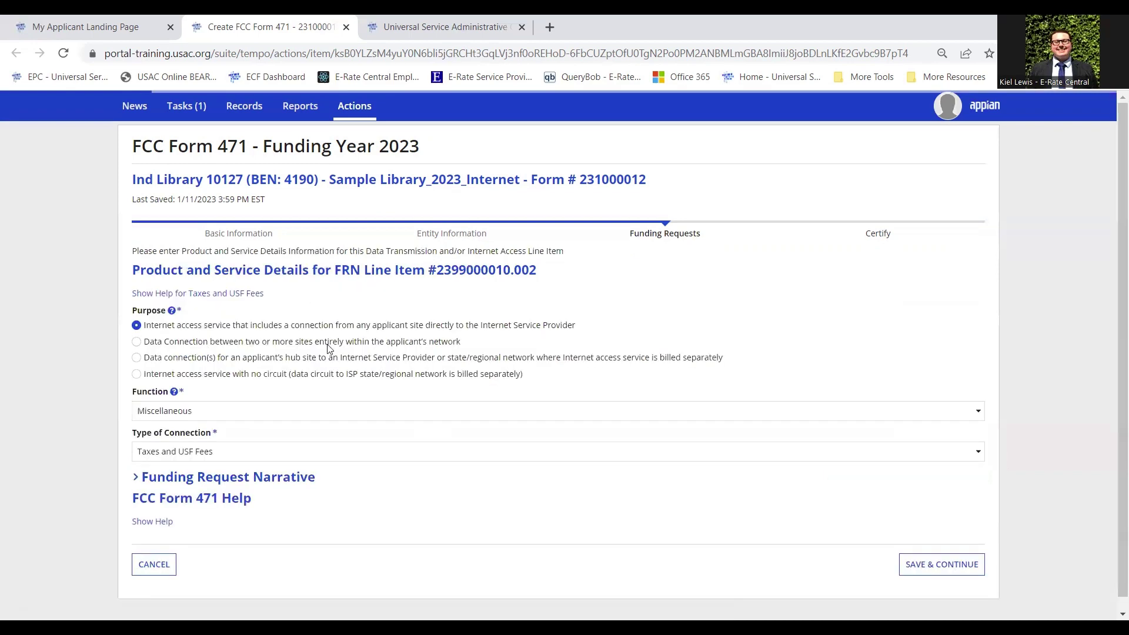
left_click(953, 565)
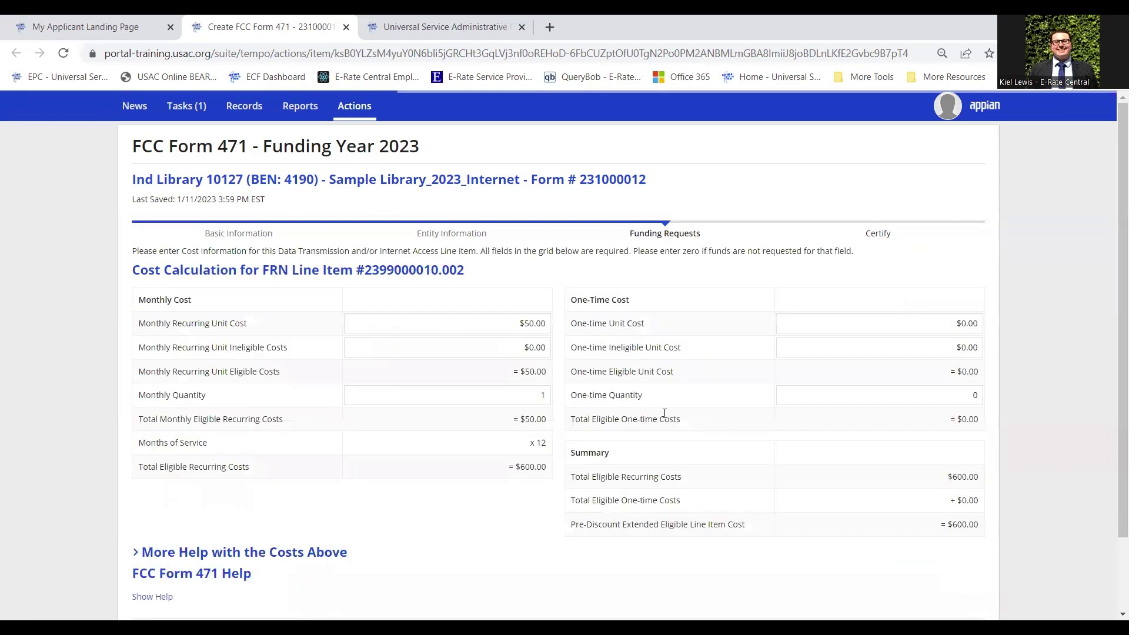
left_click_drag(497, 329, 556, 332)
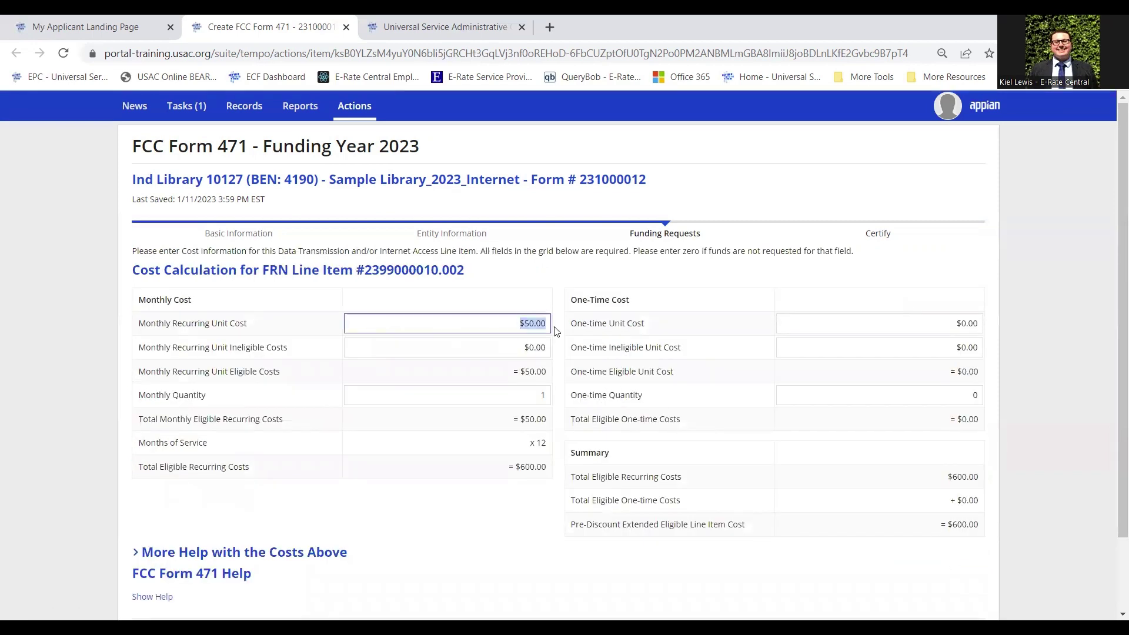
scroll(556, 331, "down", 2)
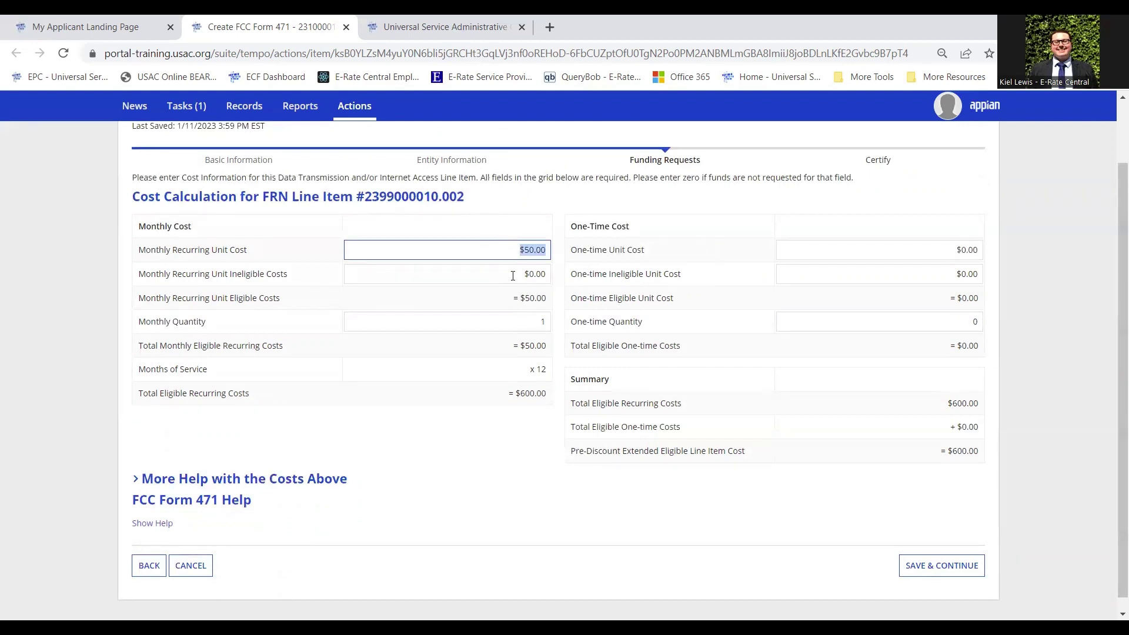
left_click(951, 573)
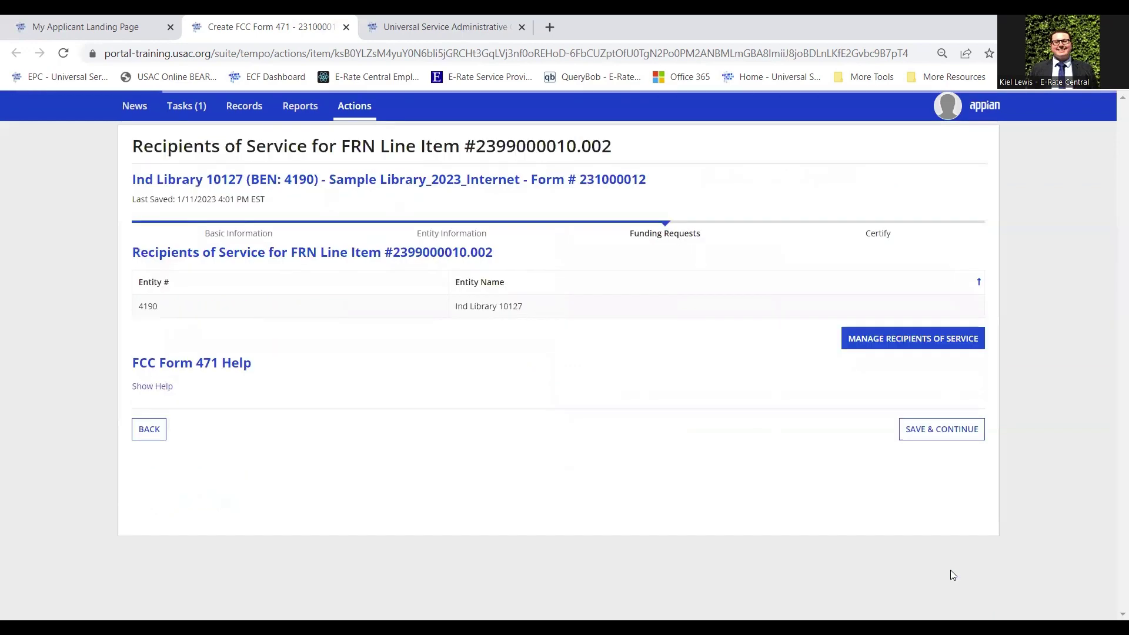
left_click(940, 432)
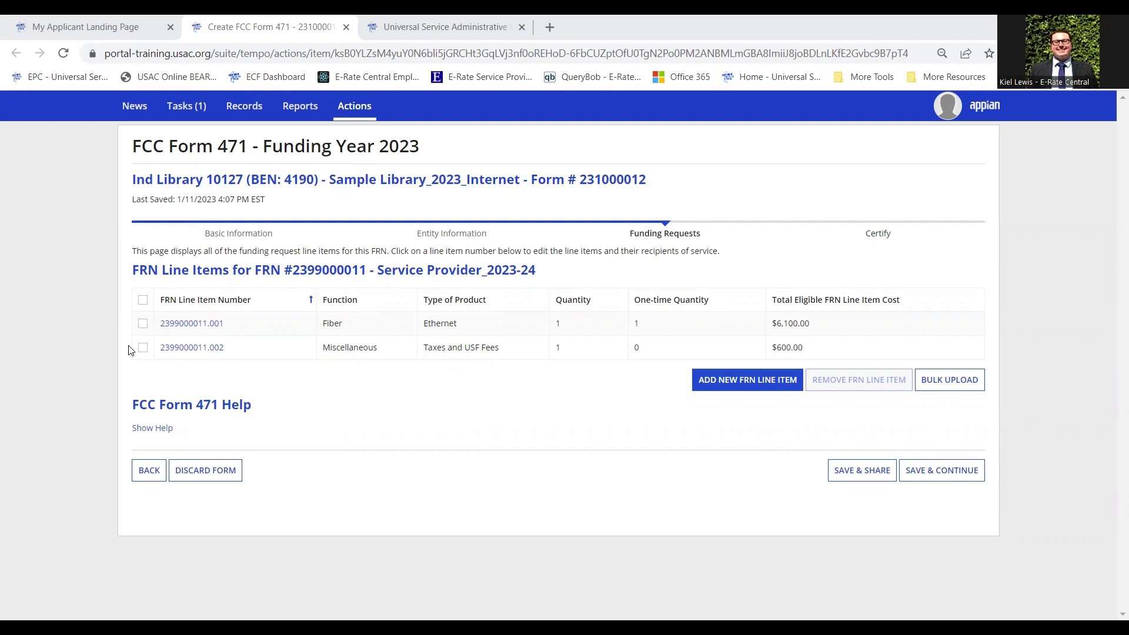
Remove line item 2399000011.002 (Taxes and USF Fees), confirm, and save the FRN
left_click(143, 348)
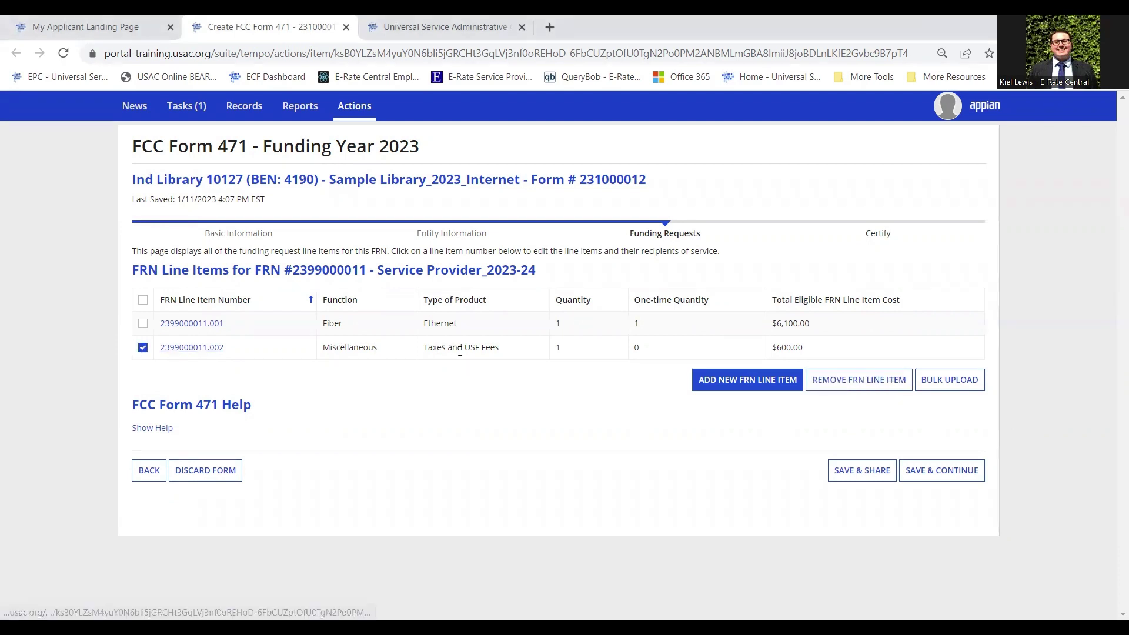
left_click(880, 389)
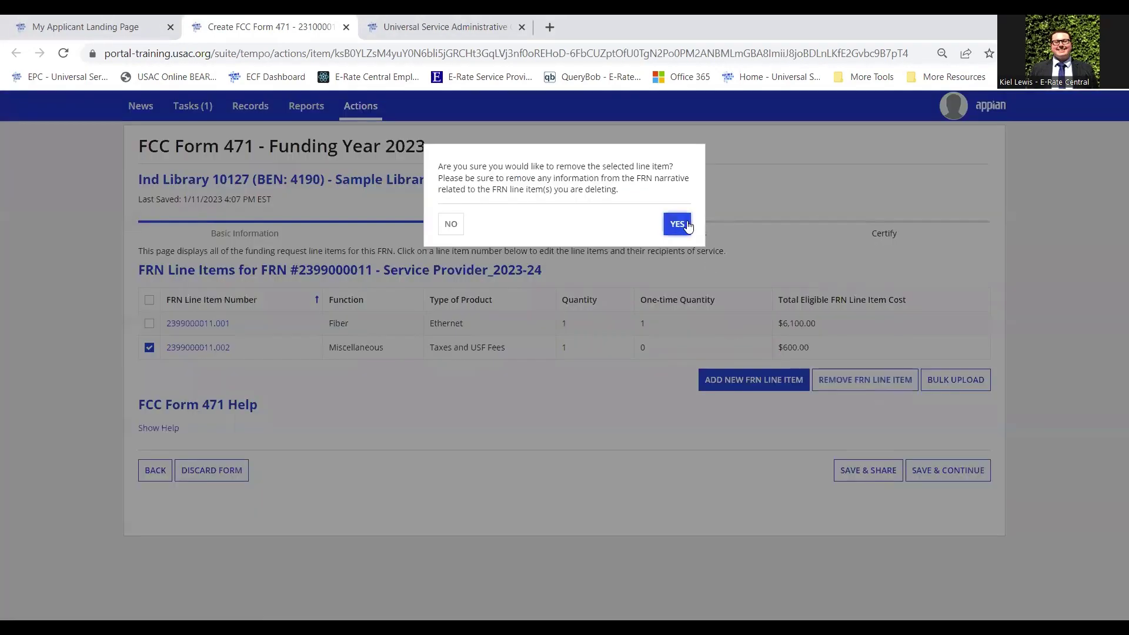
left_click(687, 221)
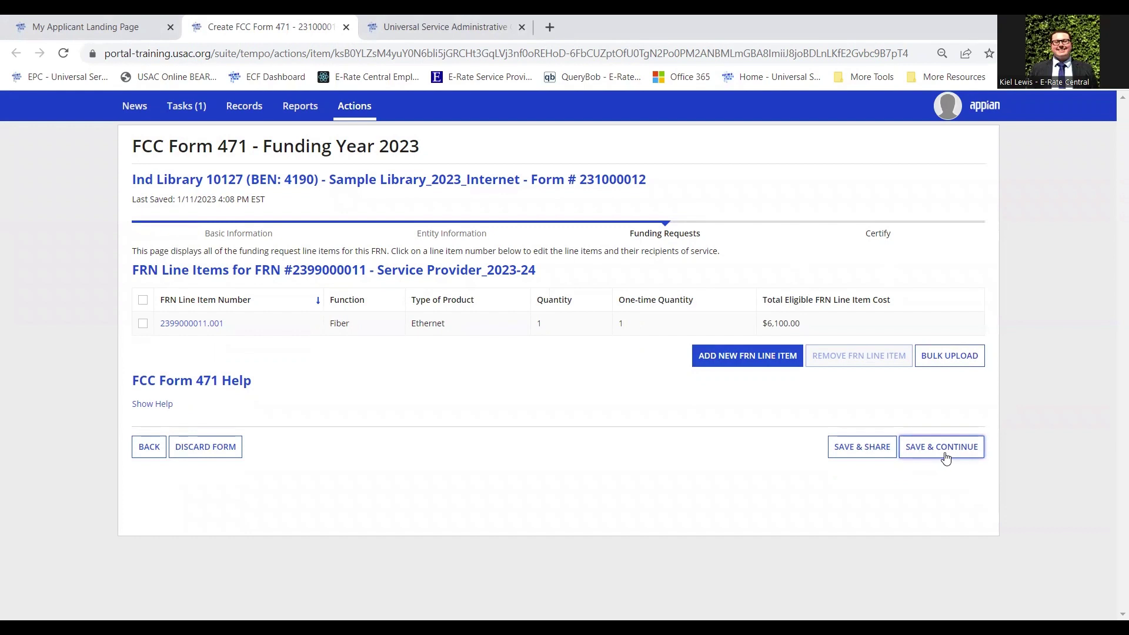
left_click(945, 457)
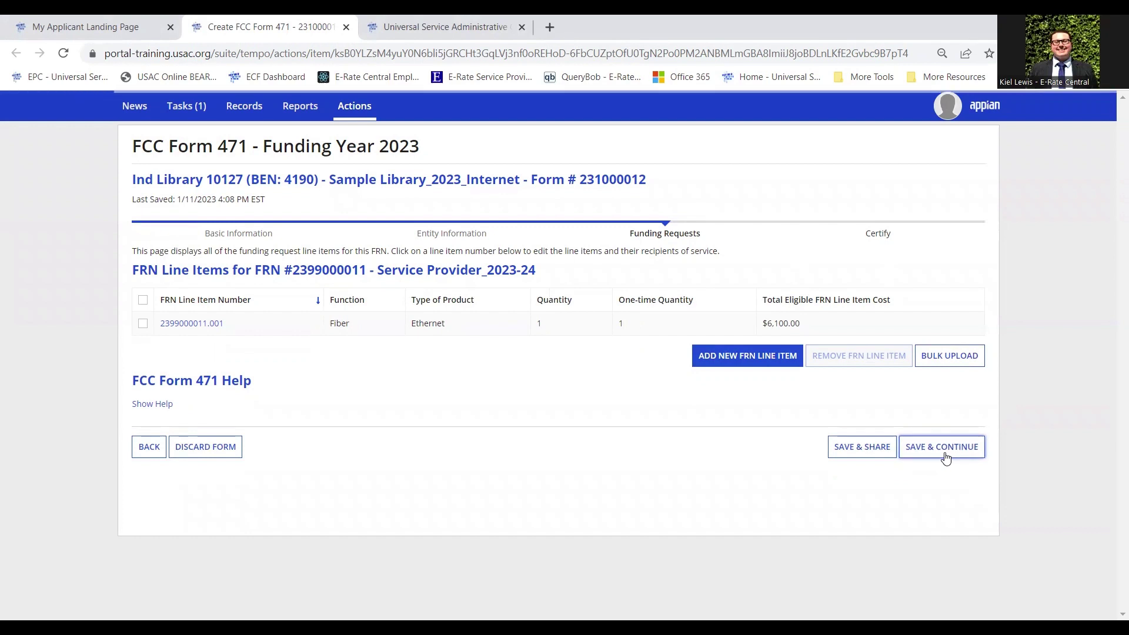
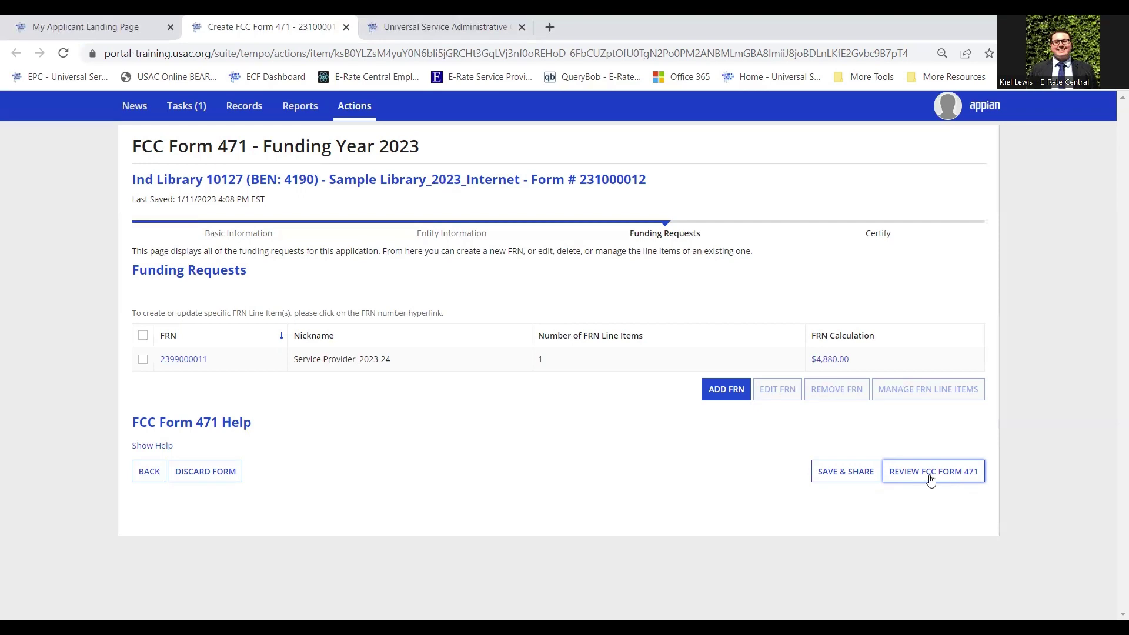
Generate the draft PDF for Form 471 #231000012, accept the validation prompt, and refresh until ready
left_click(952, 477)
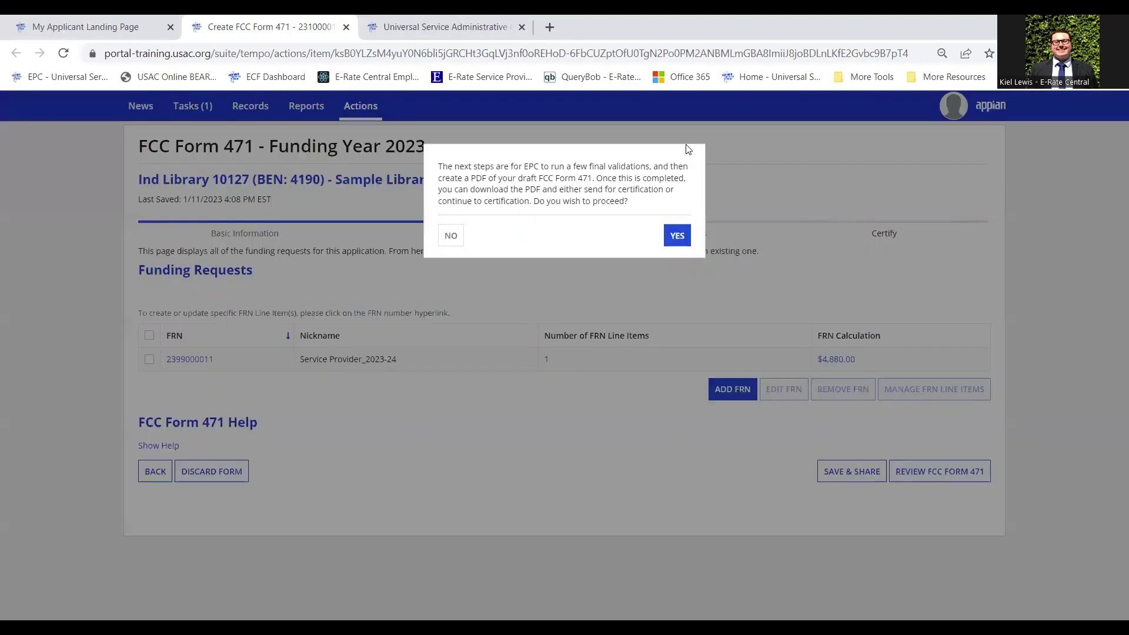
left_click(680, 234)
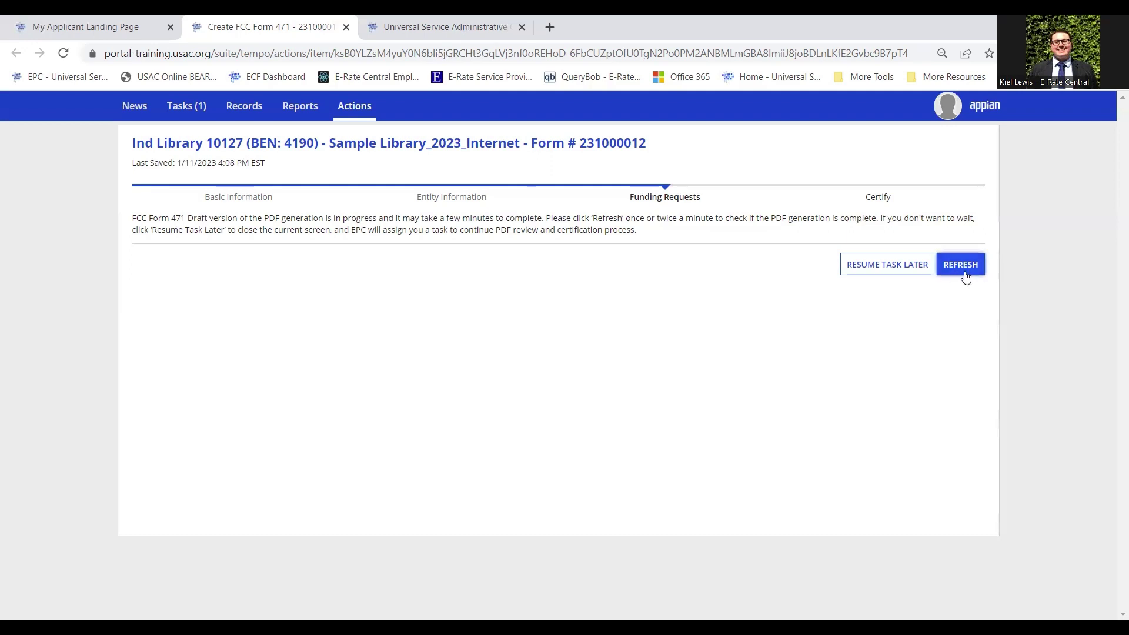
left_click(965, 277)
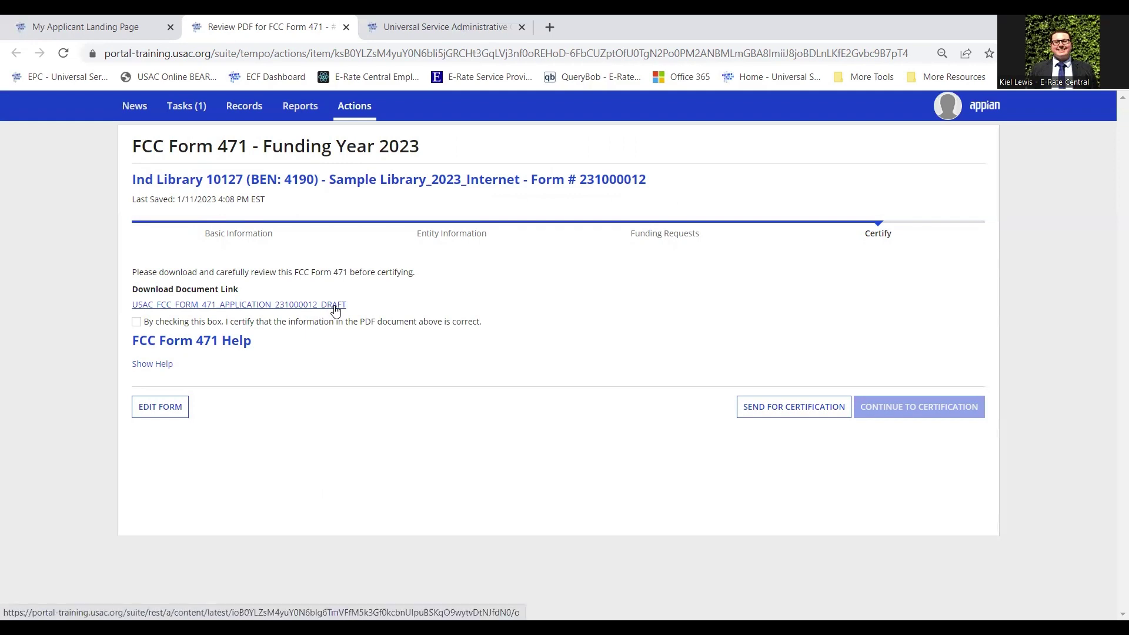
Open the USAC_FCC_FORM_471 draft PDF, read pages 1–4, then return to the Review PDF tab
left_click(332, 309)
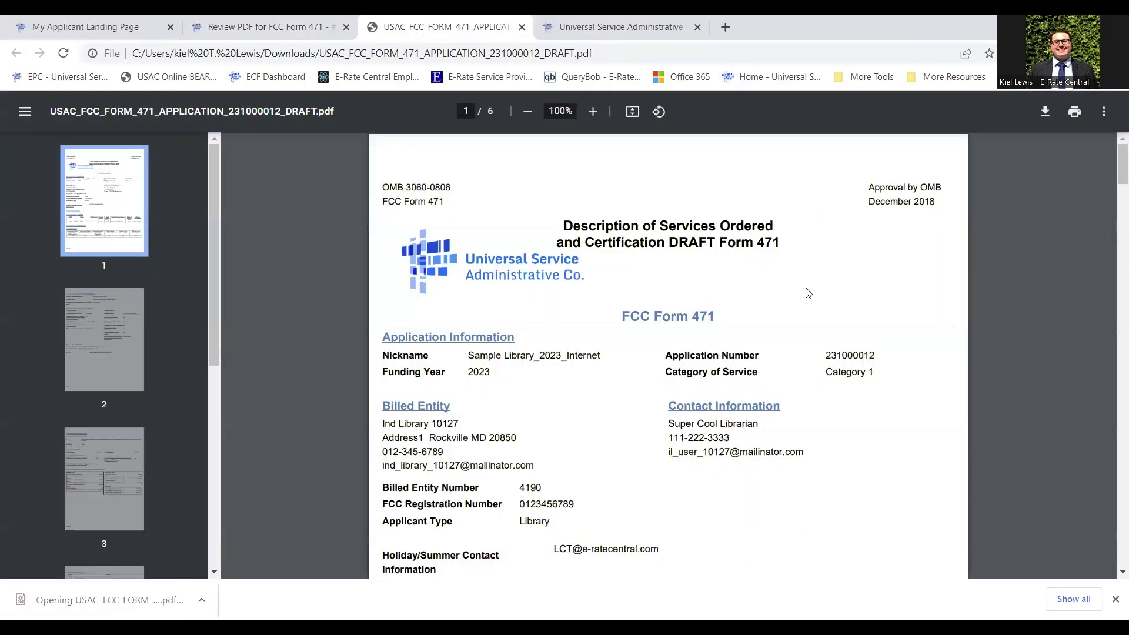
scroll(771, 331, "down", 2)
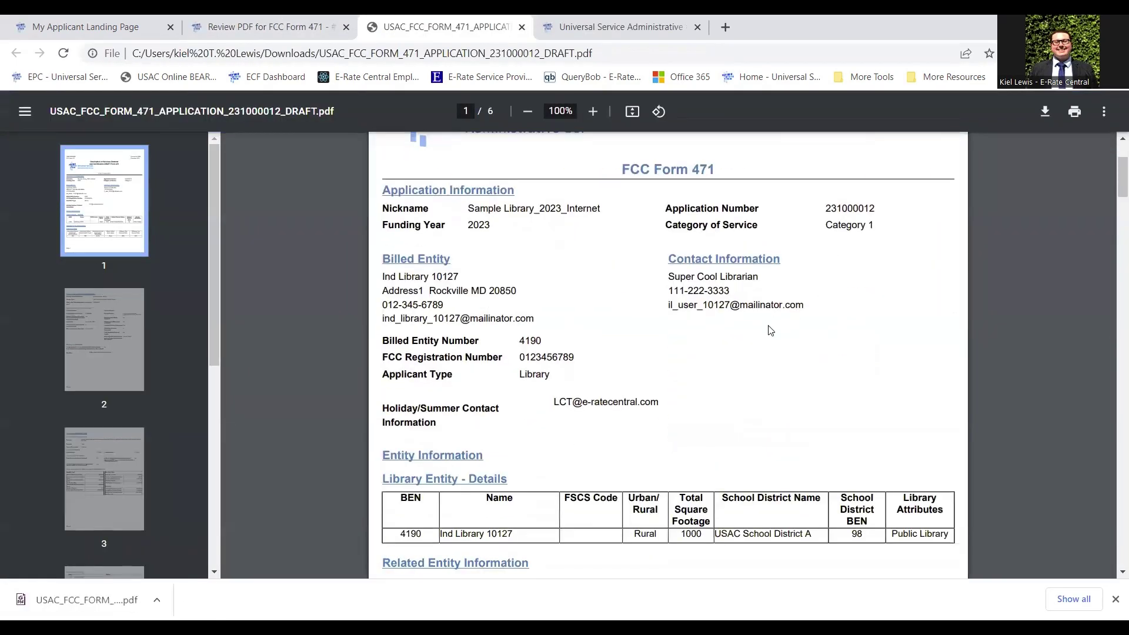
scroll(771, 338, "down", 3)
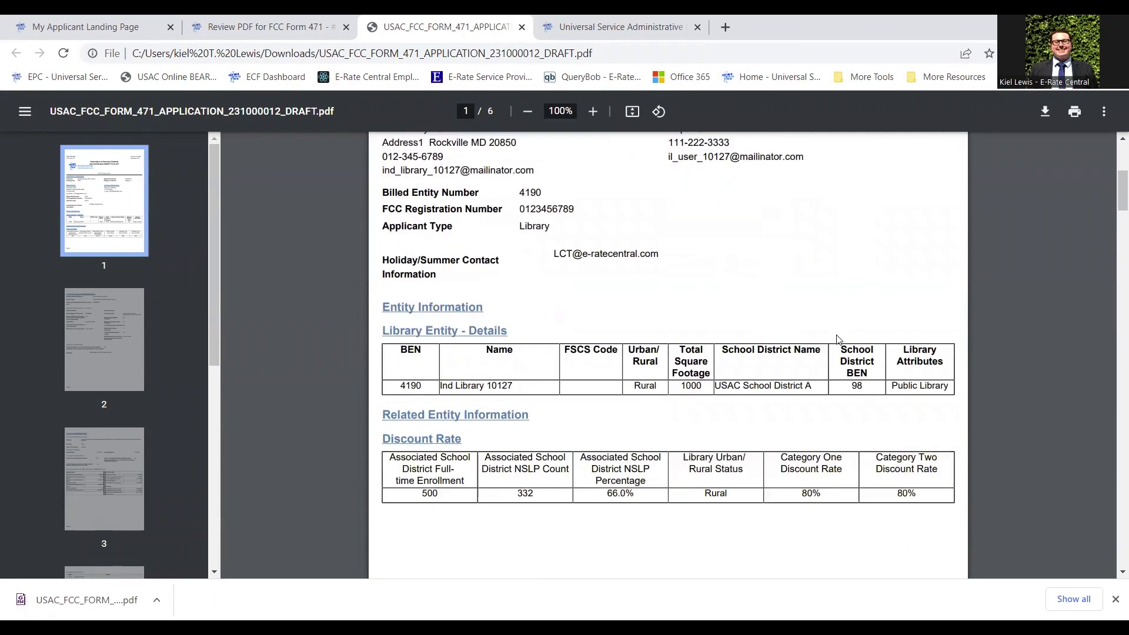
scroll(838, 340, "down", 9)
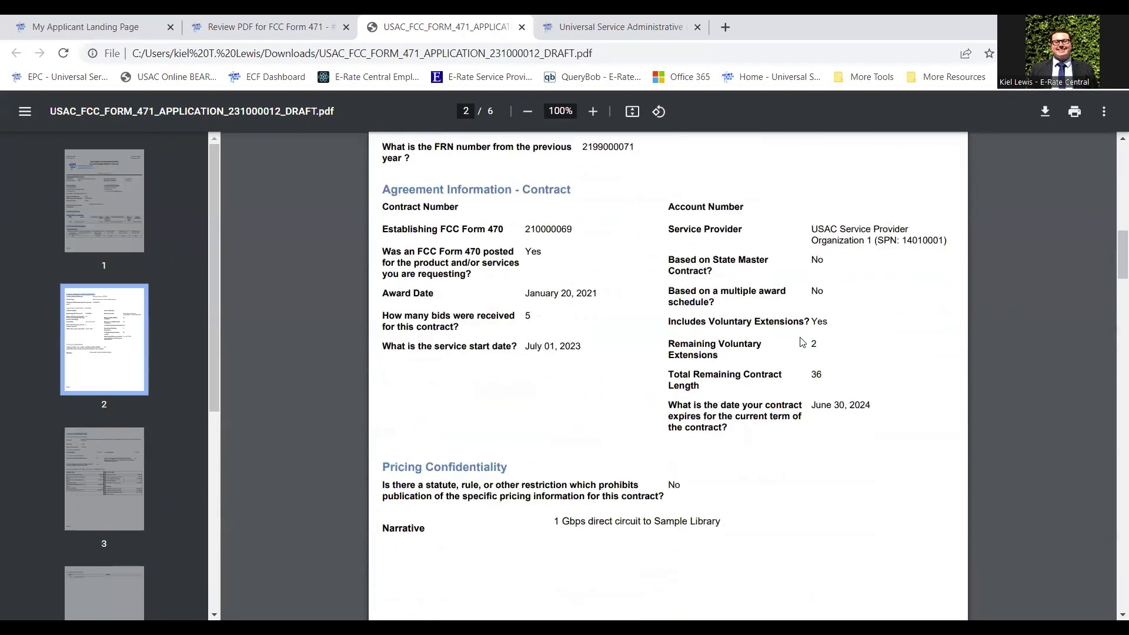
scroll(803, 342, "down", 3)
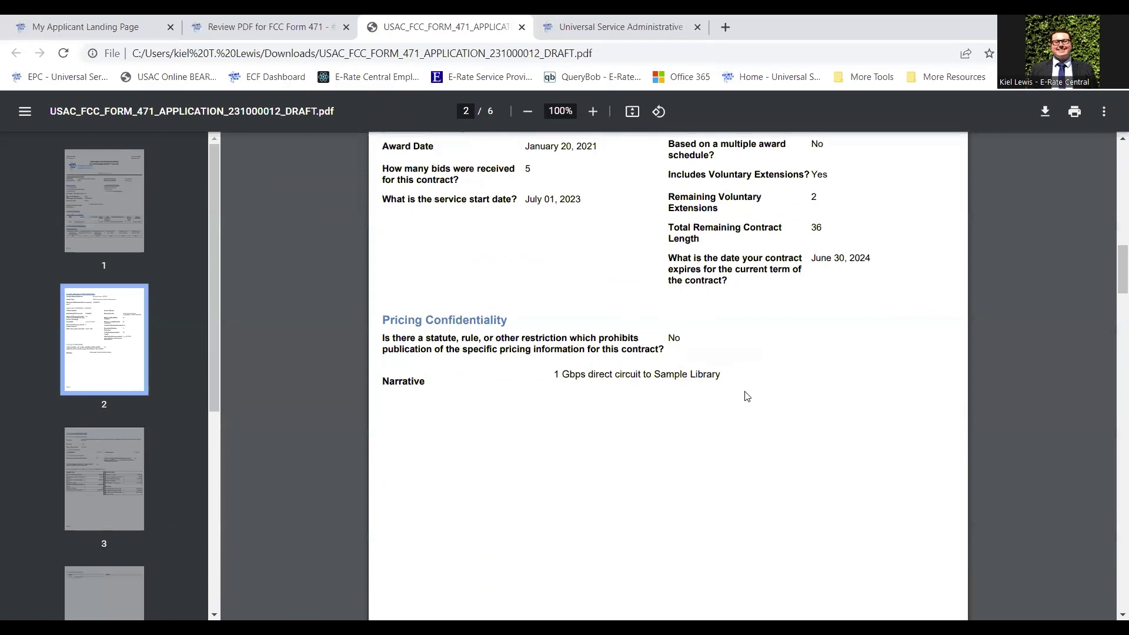
scroll(753, 395, "down", 10)
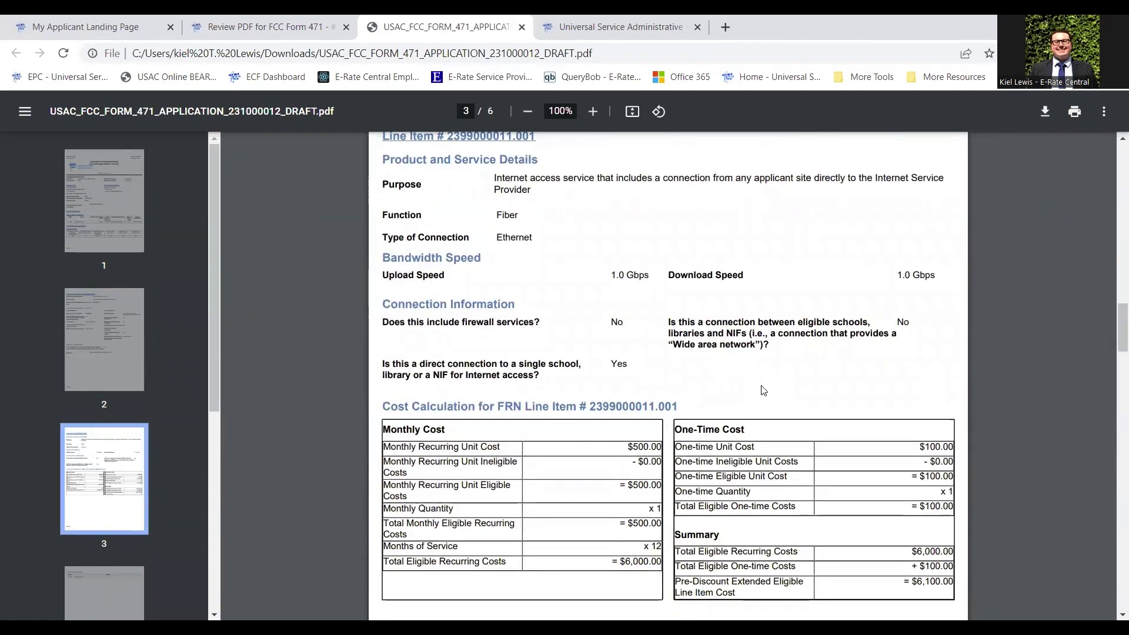
scroll(763, 391, "down", 3)
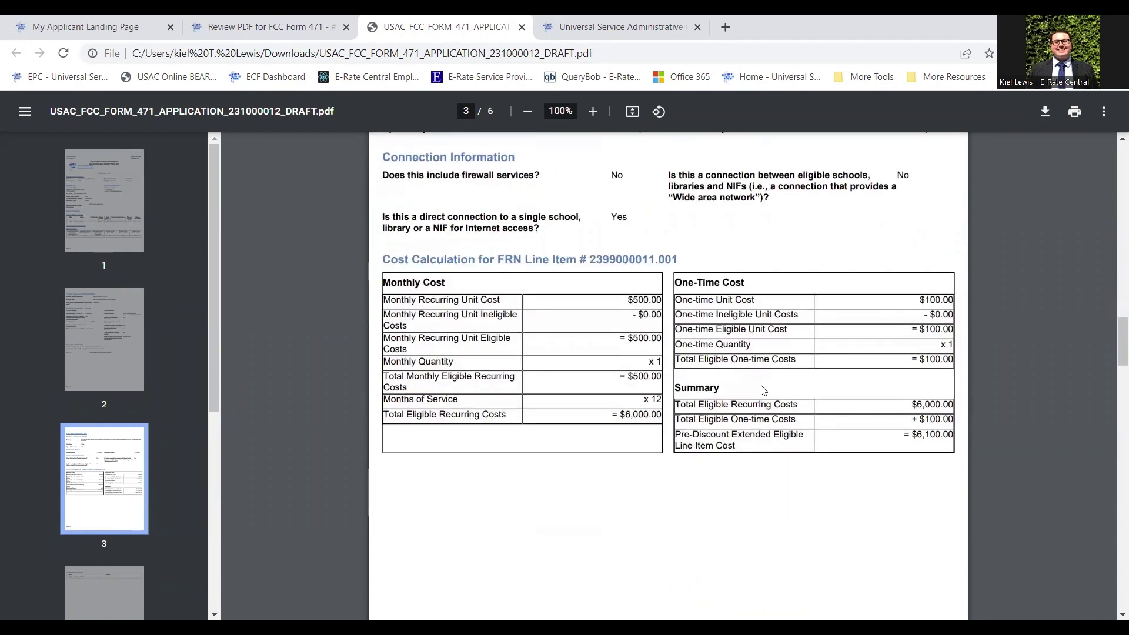
scroll(763, 391, "down", 9)
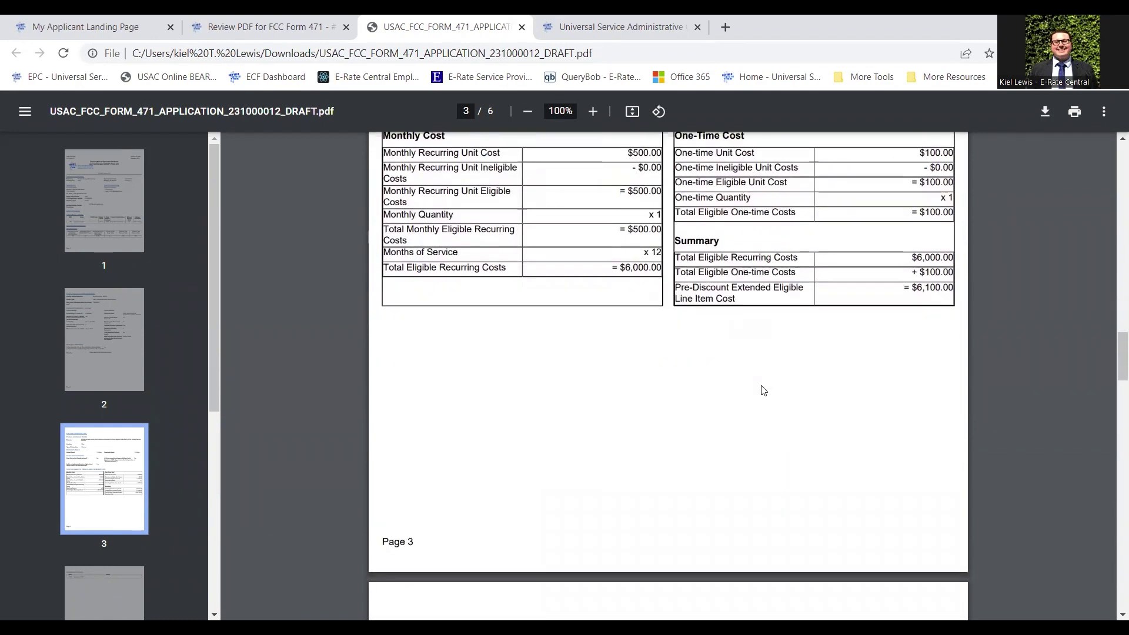
scroll(762, 390, "down", 2)
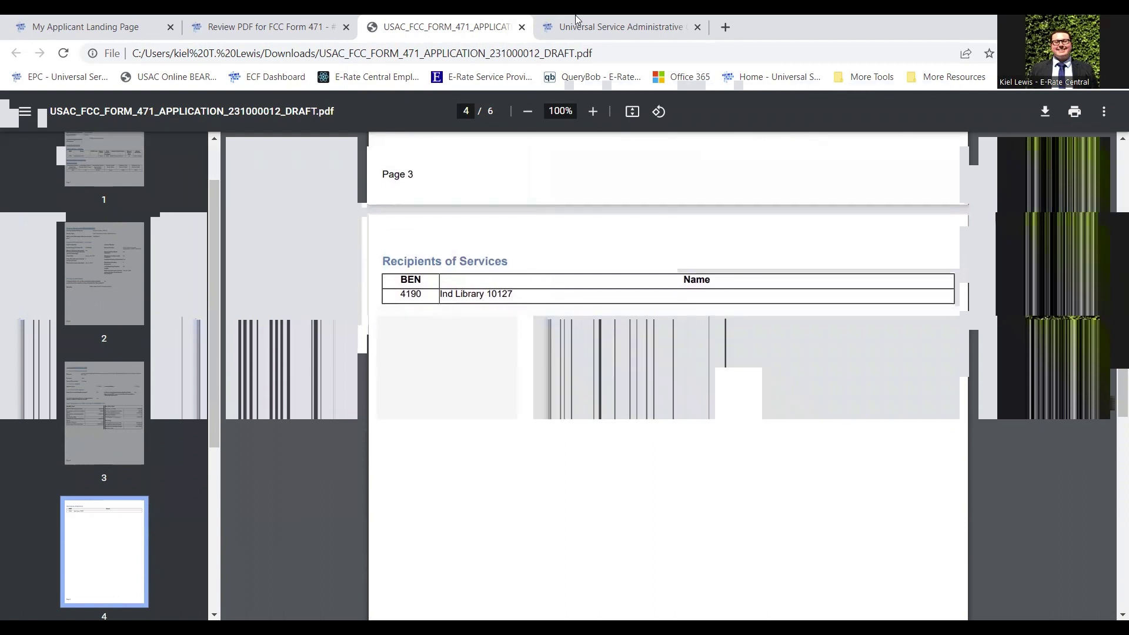
left_click(265, 24)
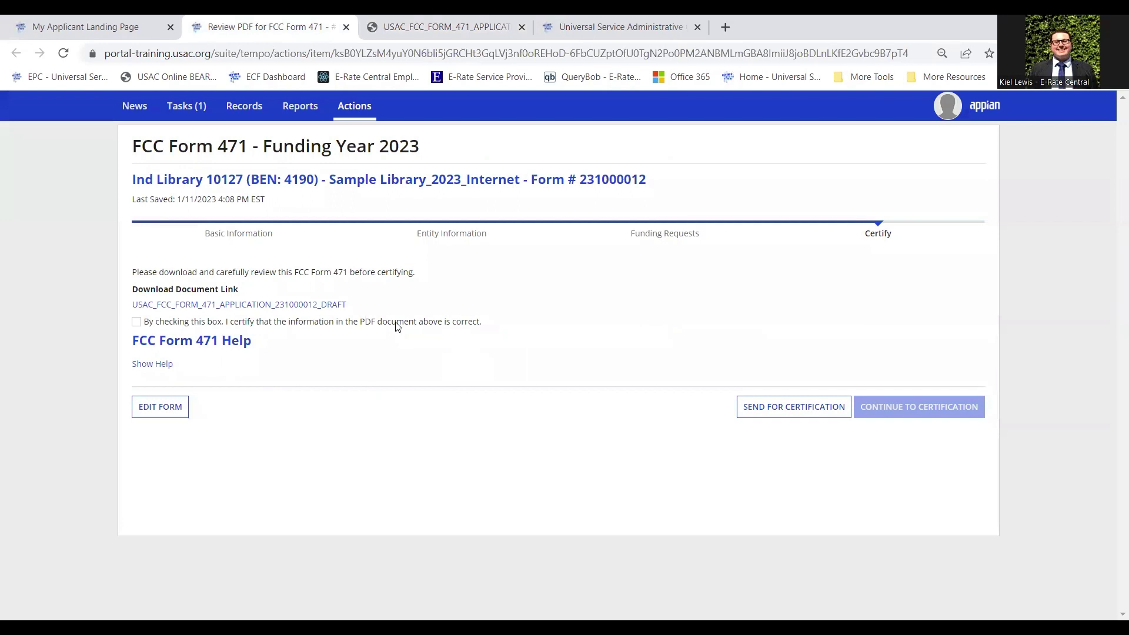
Confirm the PDF information is correct, continue to certification, and tick the first two applicant certifications
left_click(136, 322)
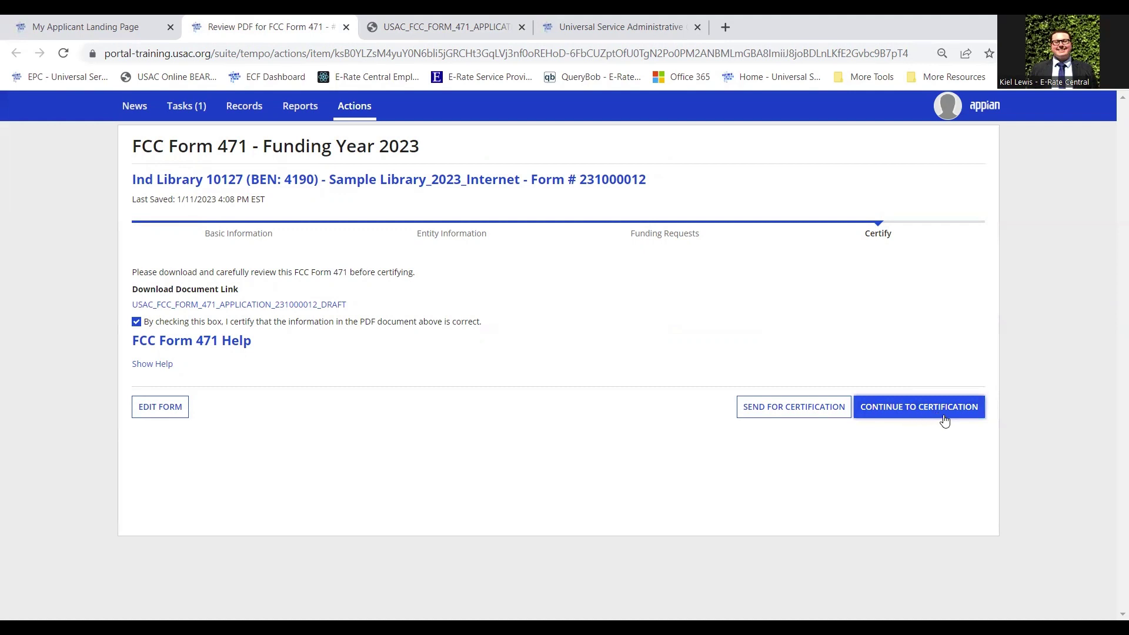
left_click(944, 421)
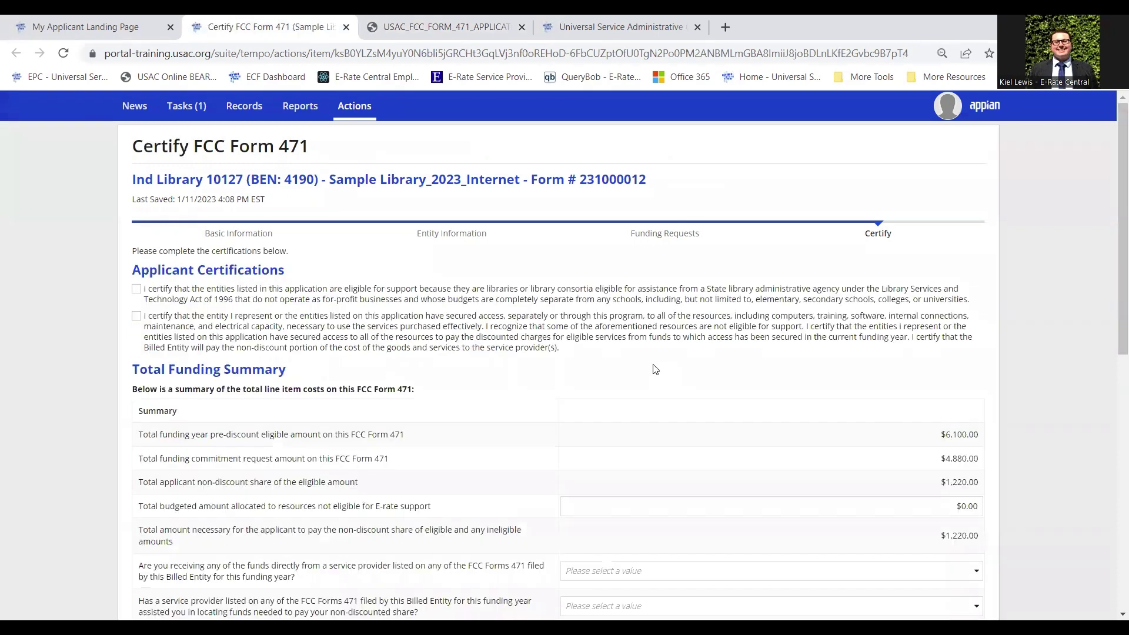
scroll(518, 282, "down", 1)
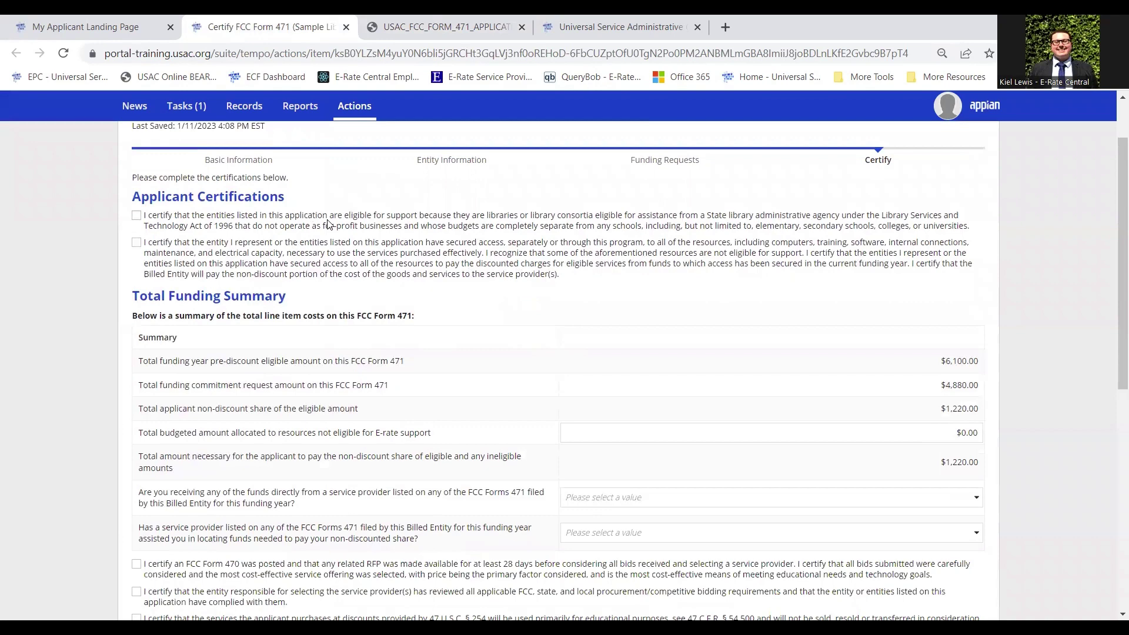
left_click(251, 216)
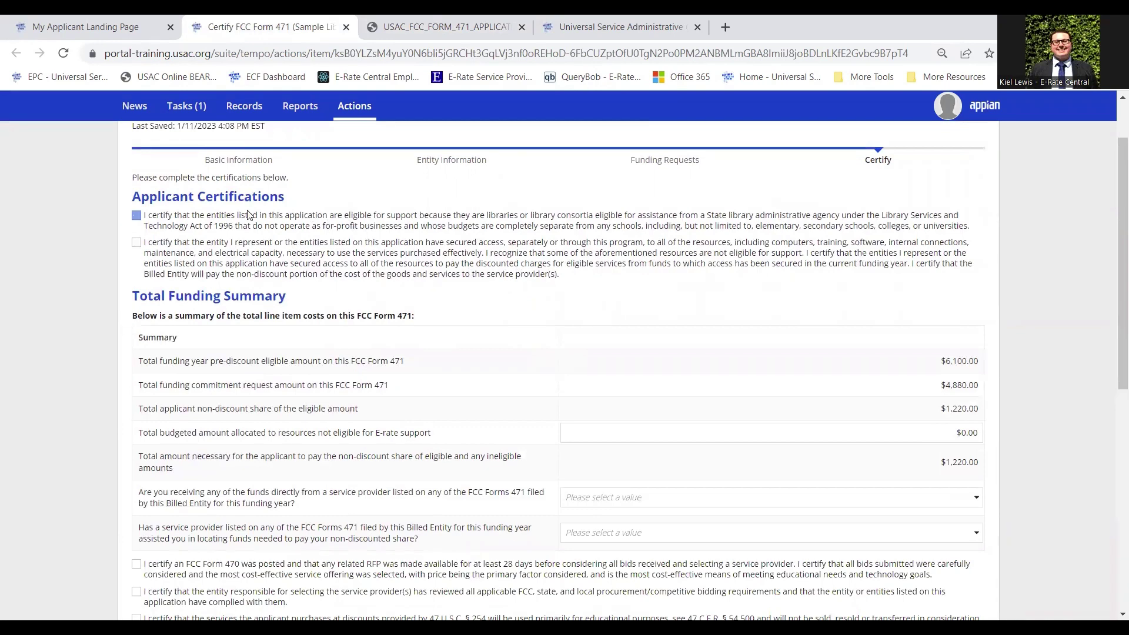
left_click(288, 264)
scroll(363, 299, "down", 1)
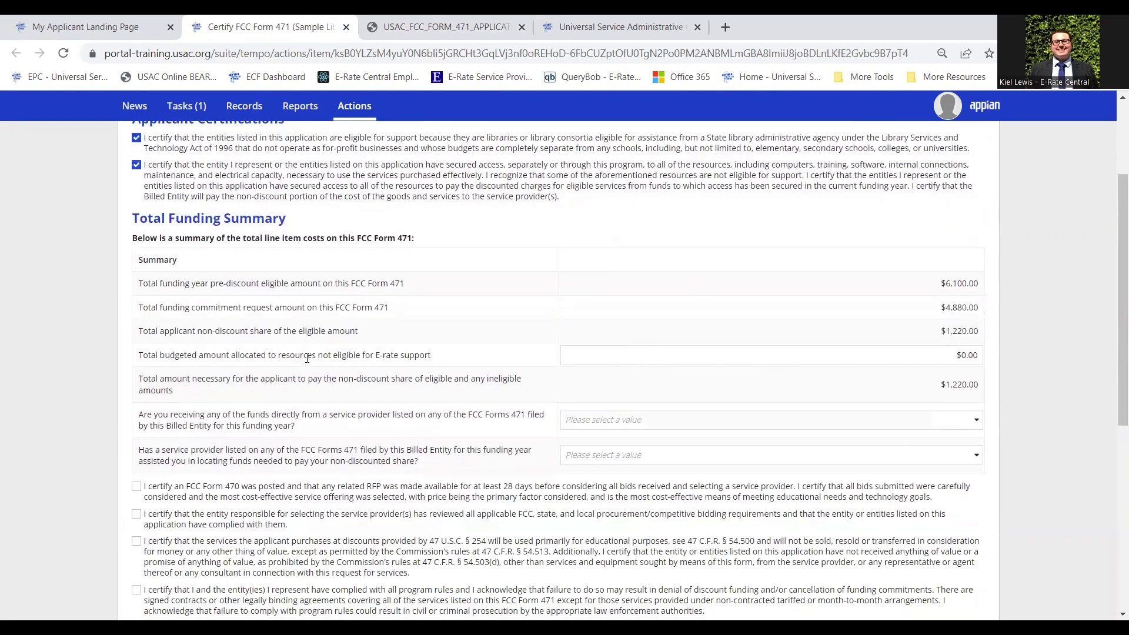
scroll(239, 147, "down", 1)
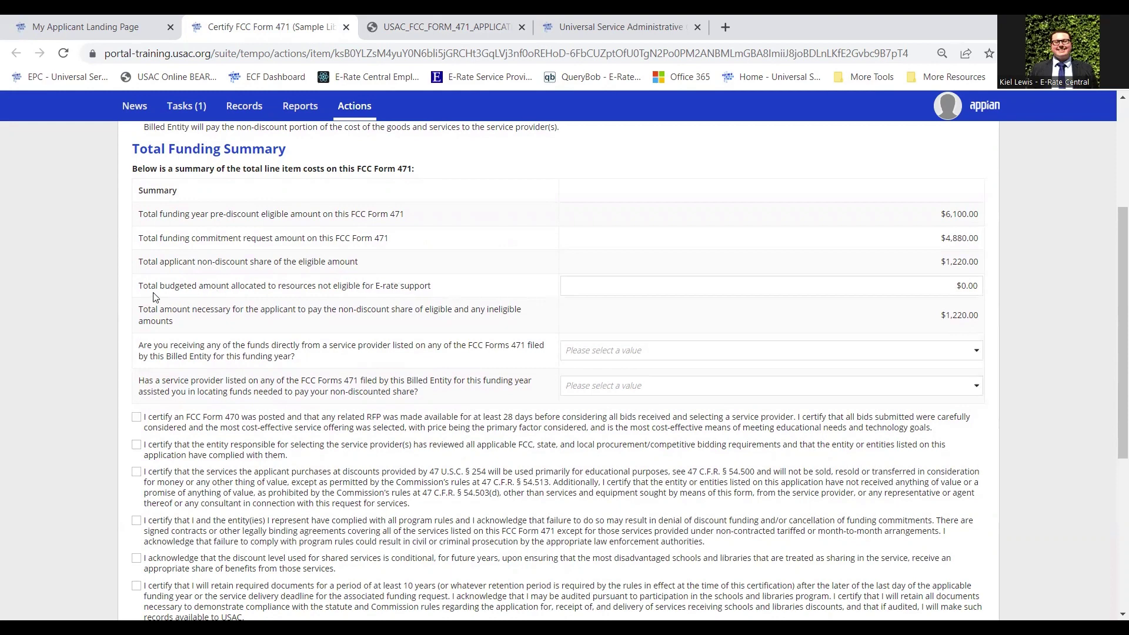
Enter $500.00 as the total budgeted amount for ineligible resources
left_click_drag(139, 287, 488, 296)
left_click(459, 288)
left_click(769, 286)
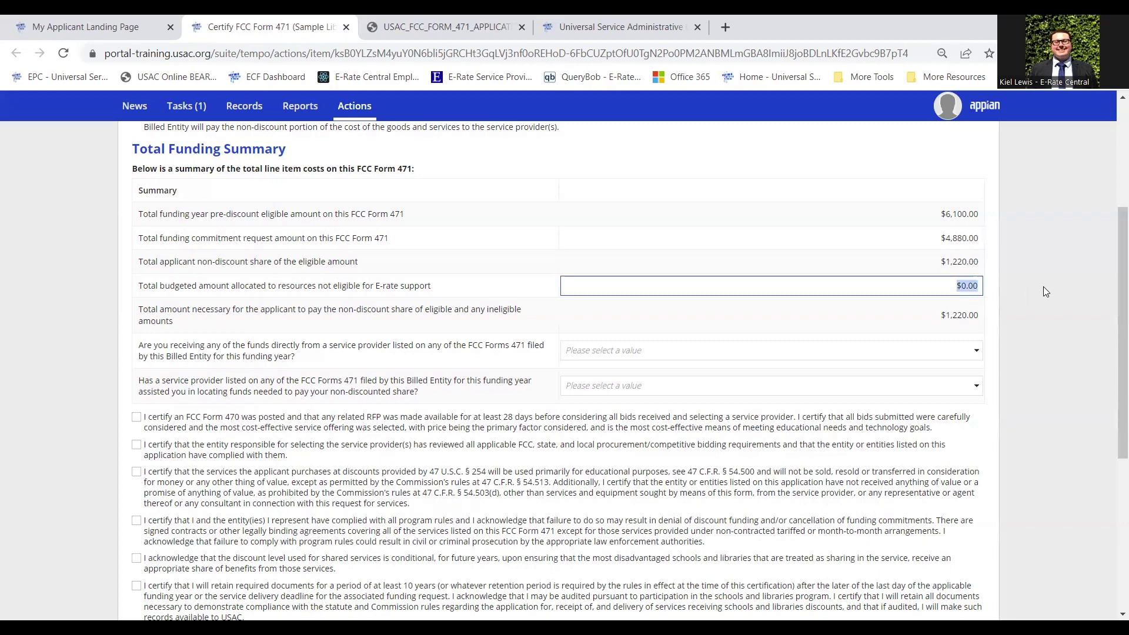
type("500")
left_click(1017, 353)
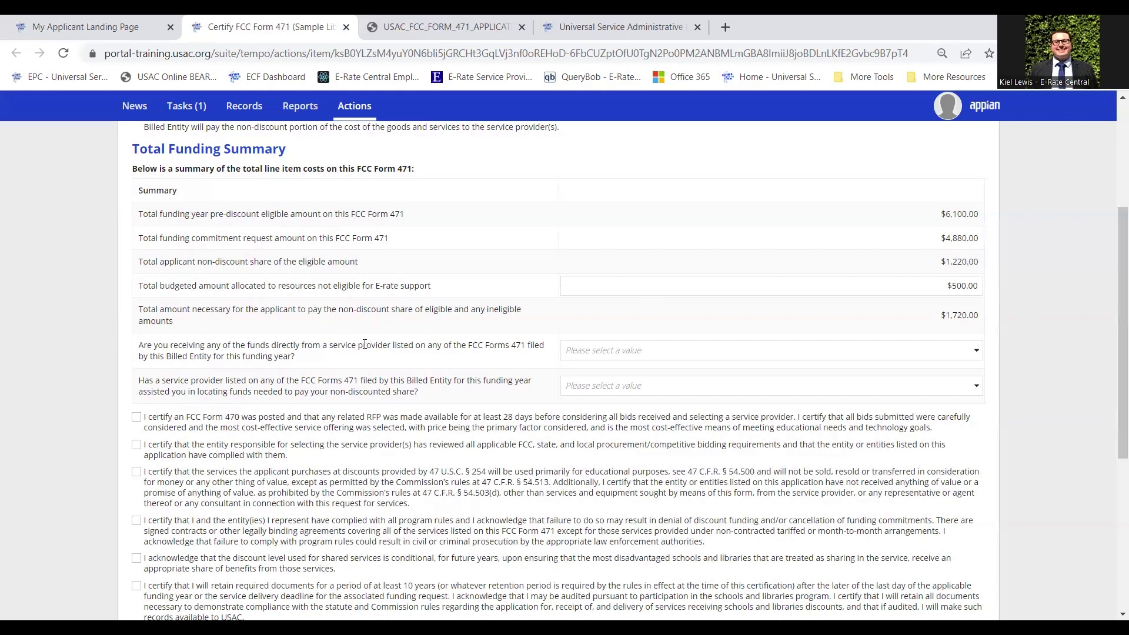
Answer No to receiving provider funds and to provider help locating funds
left_click(640, 352)
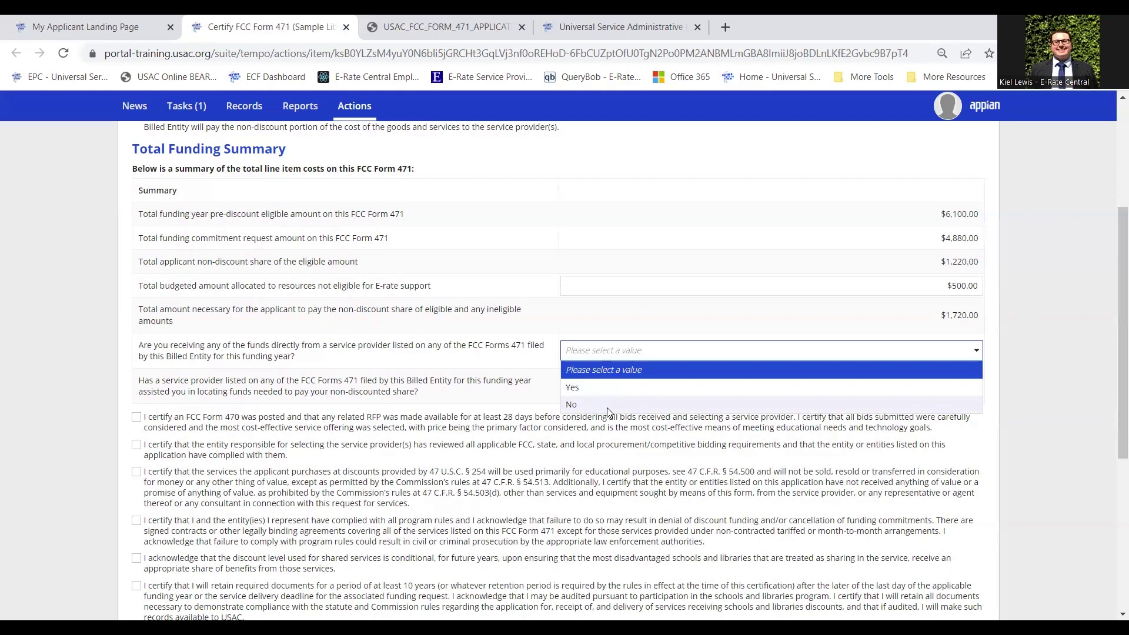
left_click(588, 405)
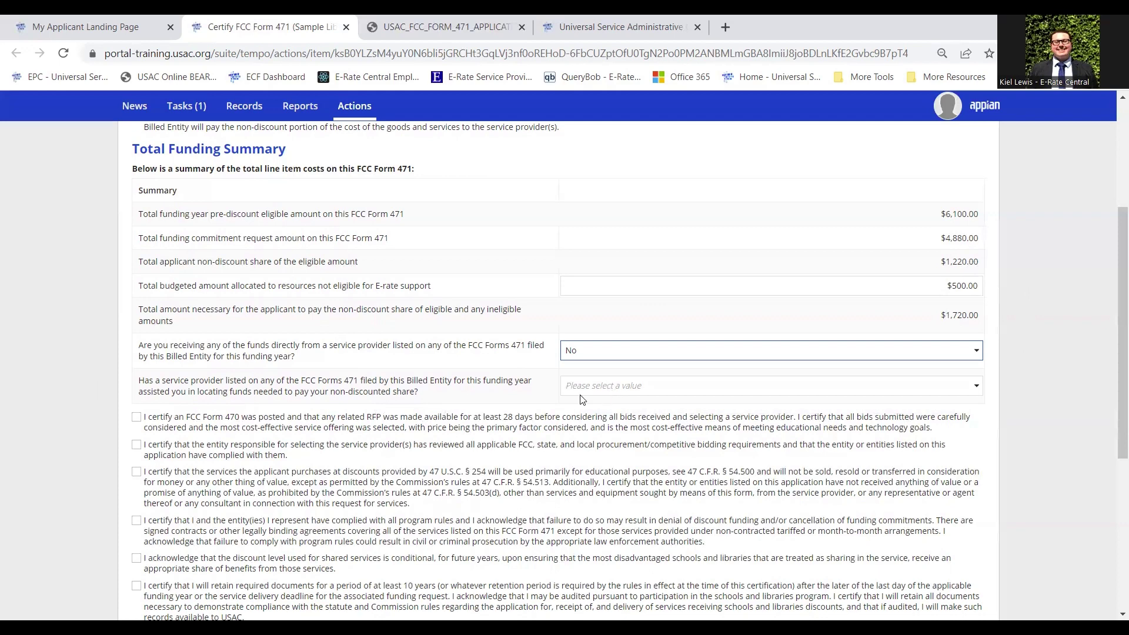
scroll(596, 321, "down", 1)
left_click(595, 321)
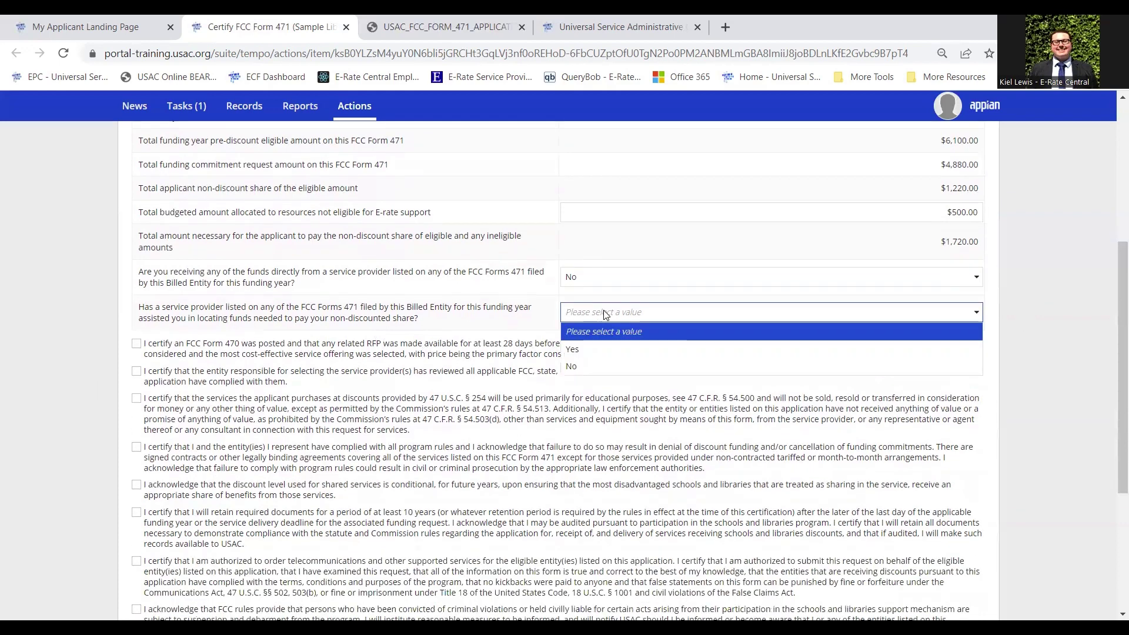
left_click(591, 369)
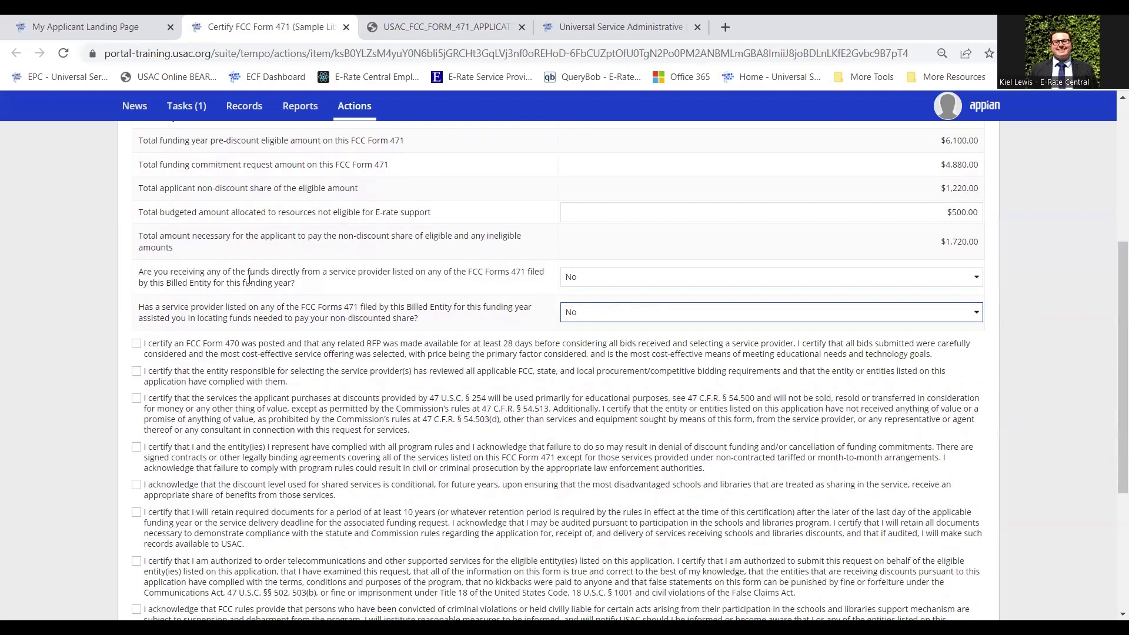
left_click(290, 283)
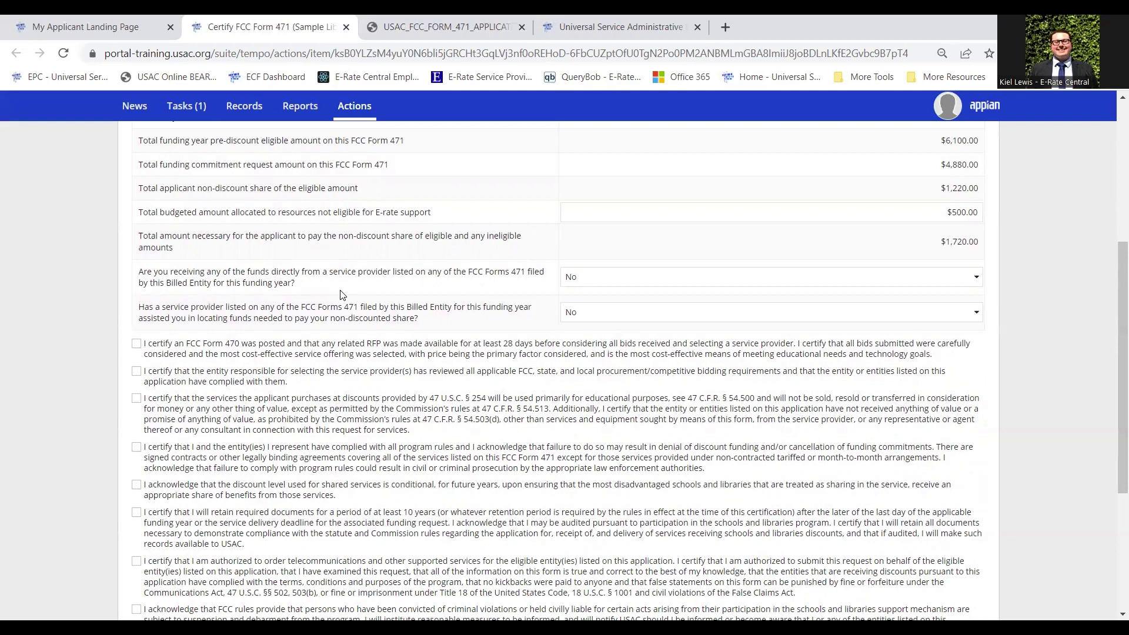
Tick all ten certification checkboxes below the funding summary, showing a $1,720.00 applicant share
scroll(344, 343, "down", 3)
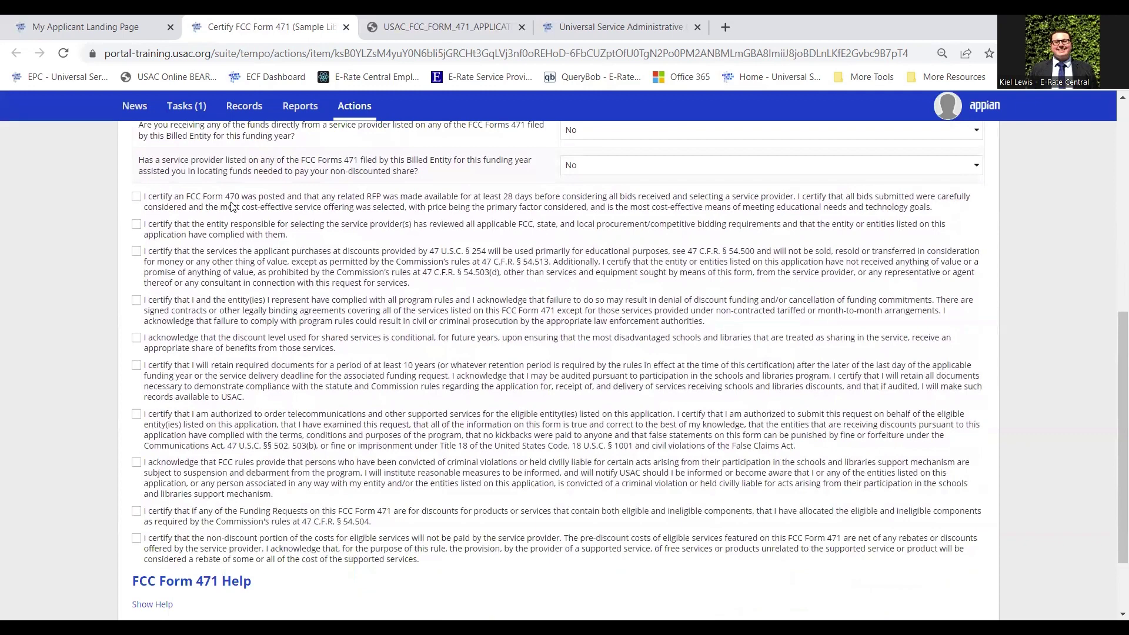
left_click(232, 206)
left_click(231, 228)
left_click(263, 271)
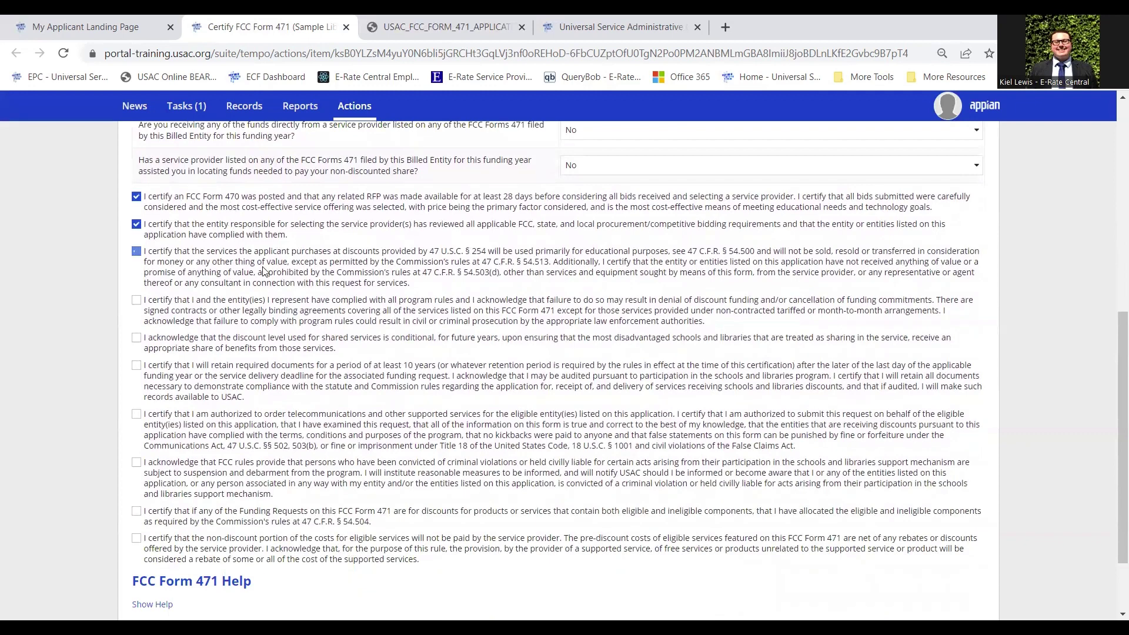
left_click(288, 318)
left_click(292, 355)
left_click(287, 378)
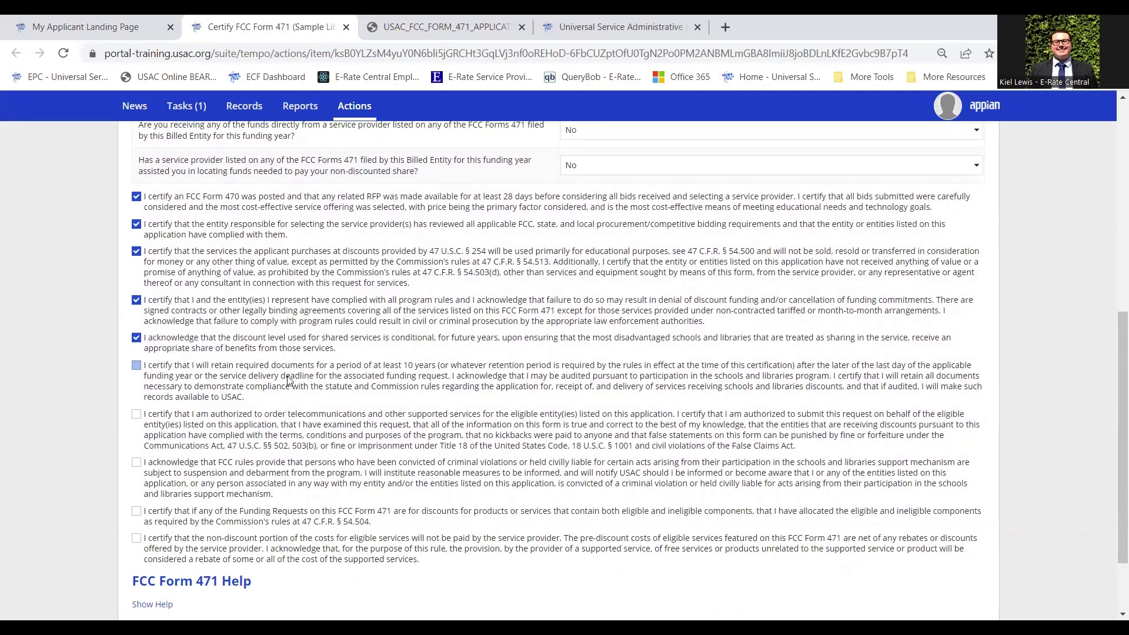
left_click(282, 431)
left_click(286, 481)
left_click(281, 514)
left_click(308, 552)
scroll(332, 427, "up", 4)
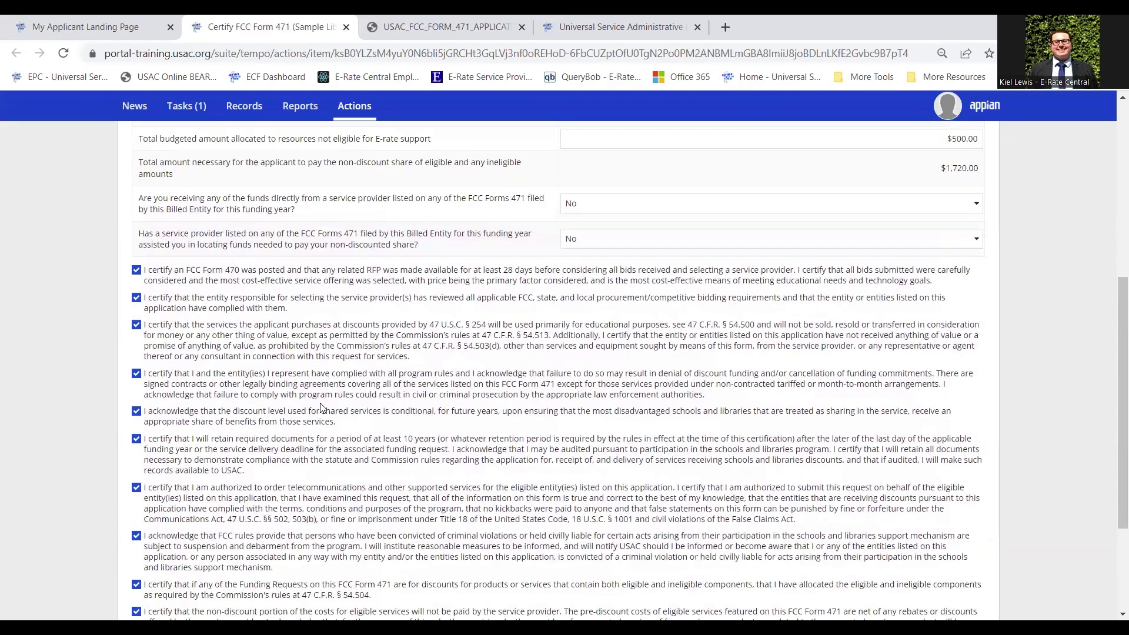
scroll(323, 407, "up", 1)
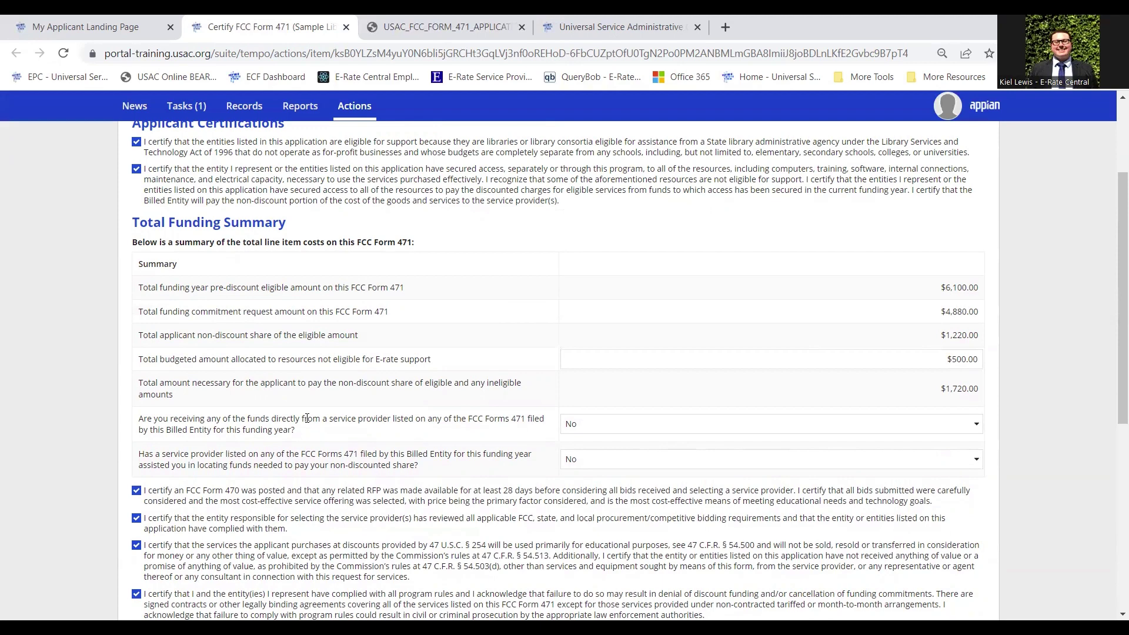
scroll(387, 418, "down", 1)
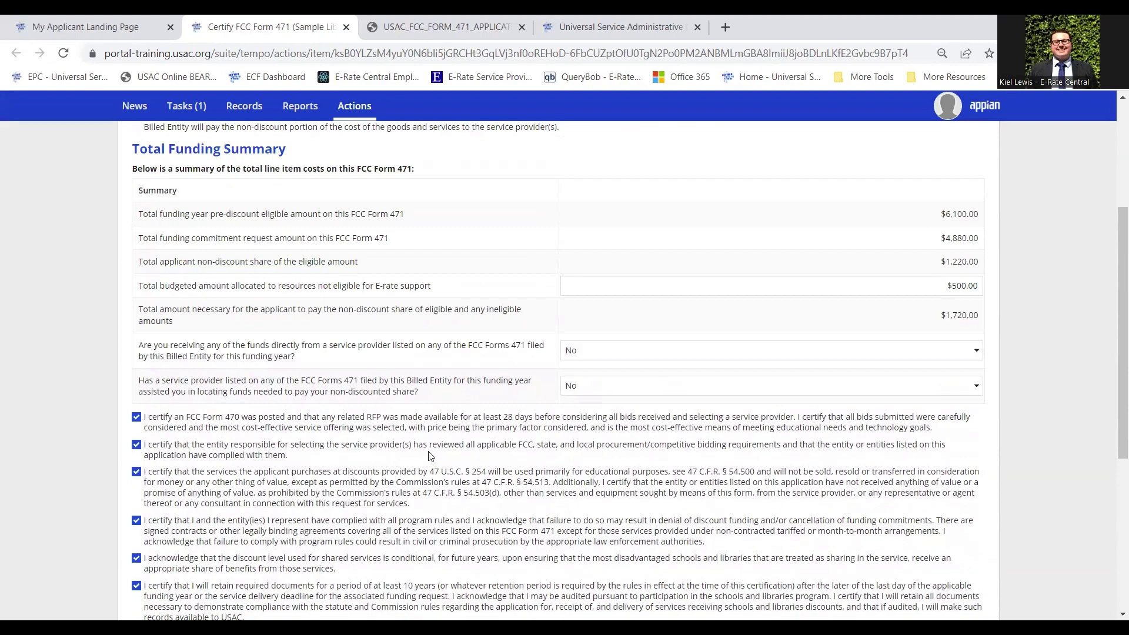
scroll(430, 456, "down", 4)
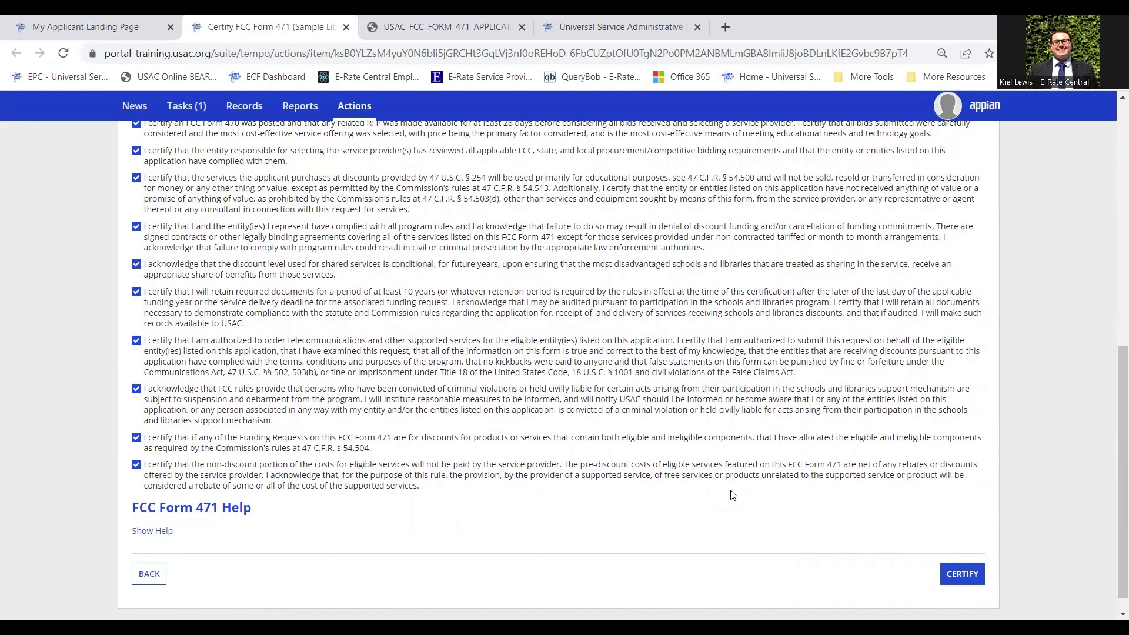
Certify Form 471 #231000012 and confirm with YES to file it for FY 2023
left_click(964, 583)
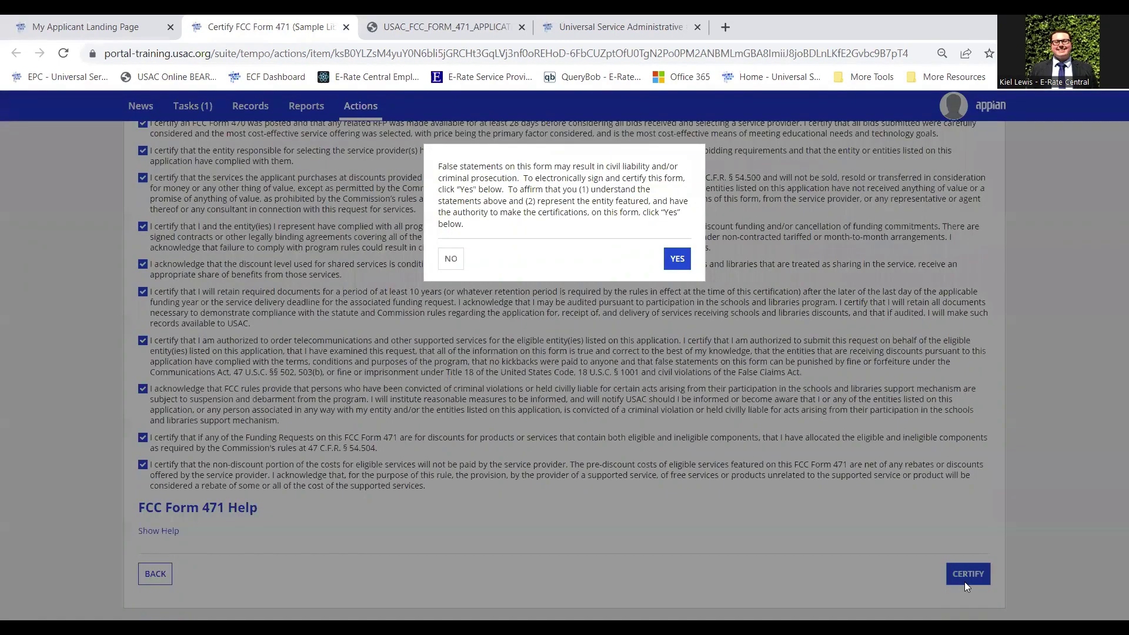
left_click(673, 266)
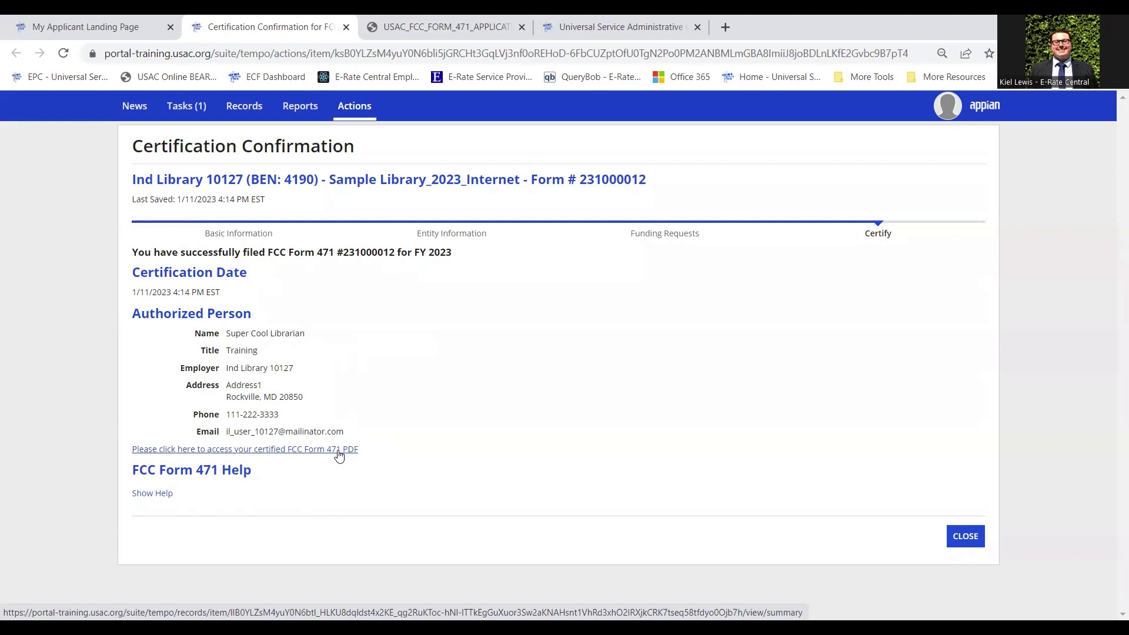
Open the certified form's record, reload it, and download the Original Version generated Form 471 PDF
left_click(338, 449)
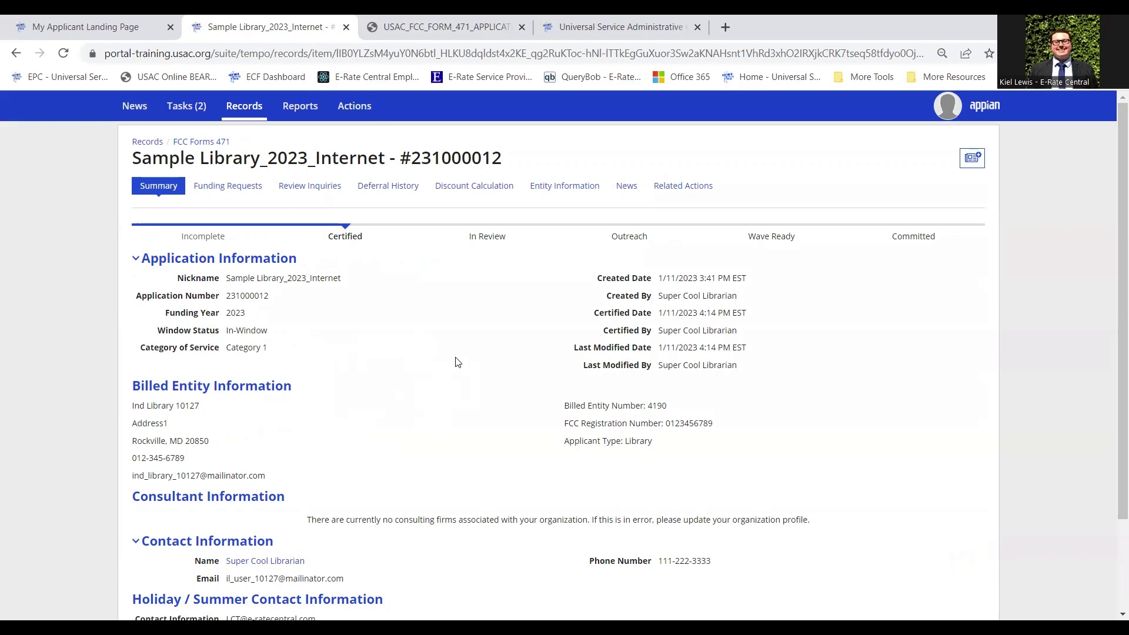
scroll(458, 363, "down", 2)
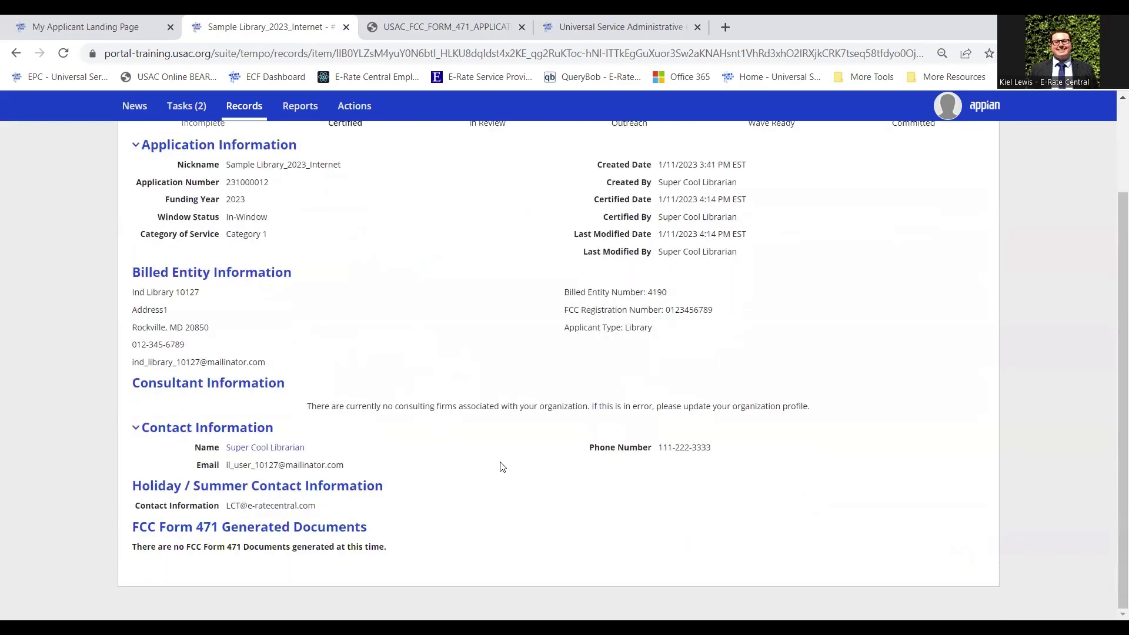
left_click_drag(197, 527, 346, 550)
left_click(346, 549)
left_click(64, 54)
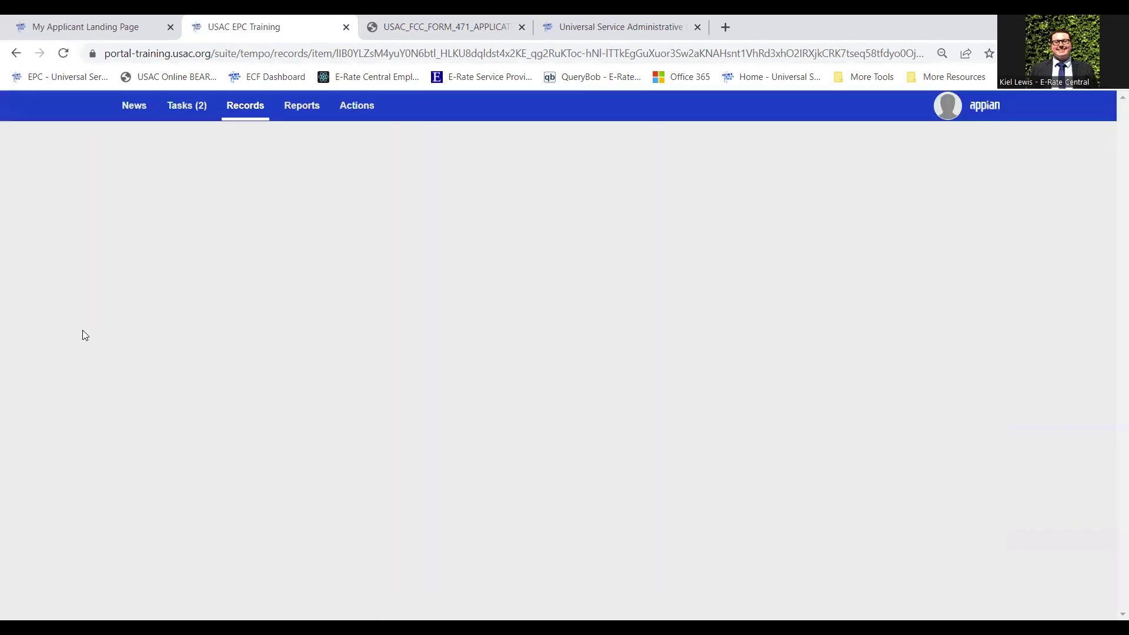
scroll(78, 350, "down", 3)
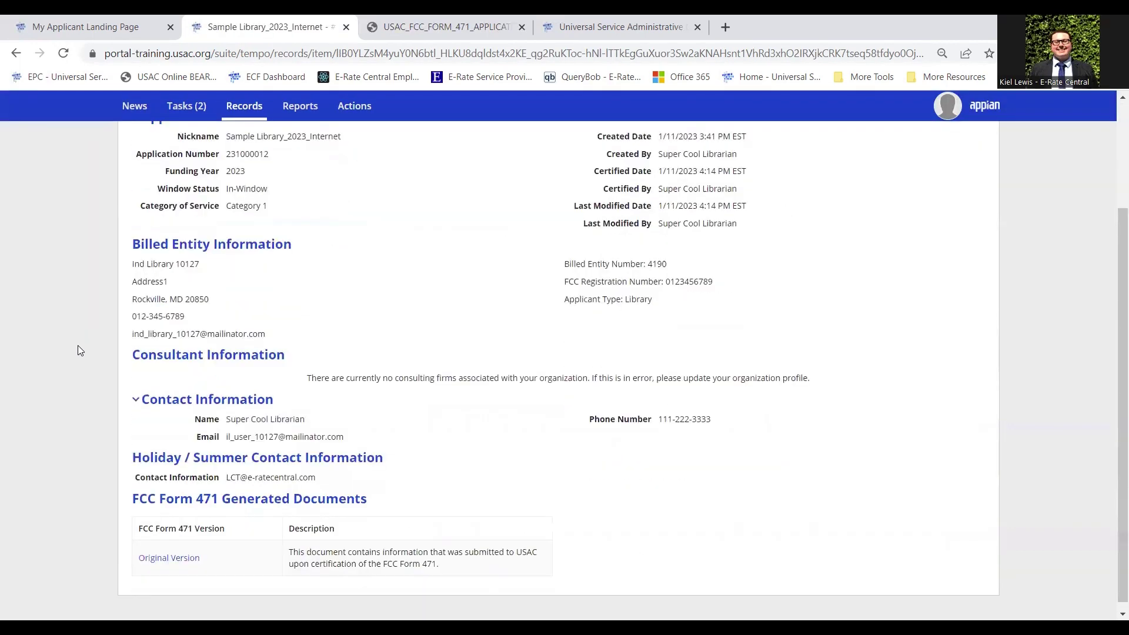
left_click(194, 553)
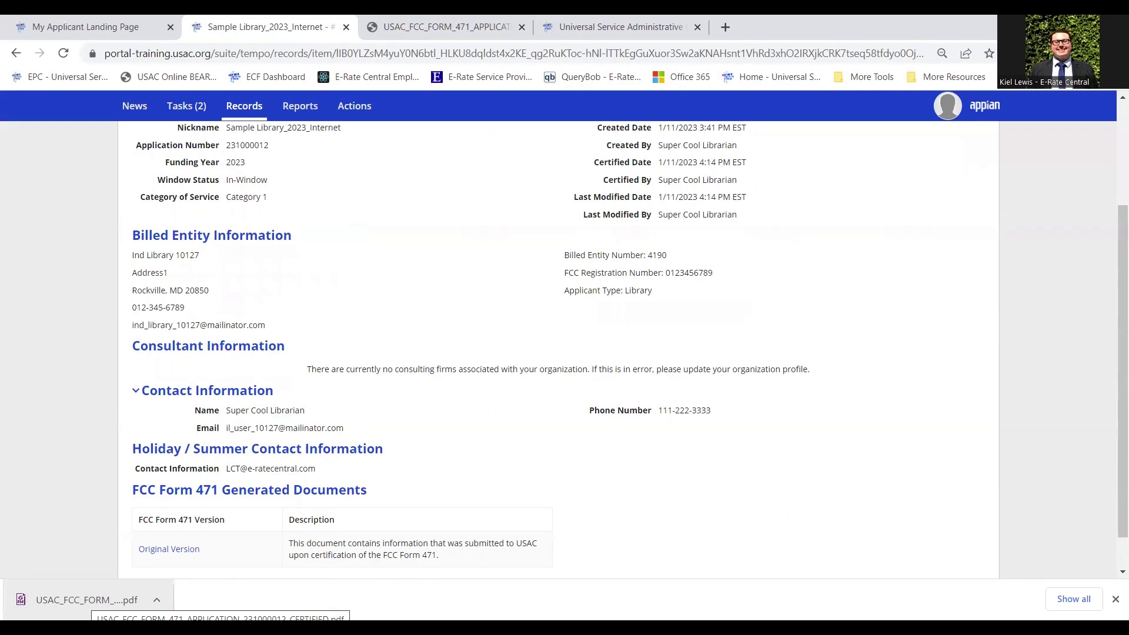
Open USAC_FCC_FORM_471_APPLICATION_231000012_CERTIFIED.pdf and scroll through its application and billed entity details
left_click(86, 600)
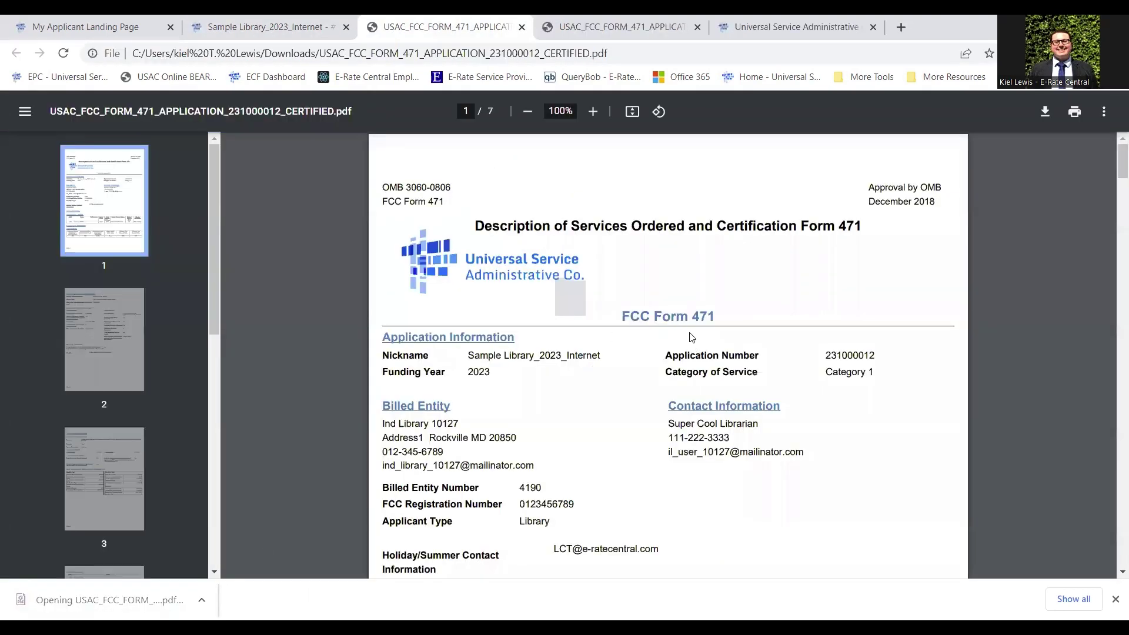
scroll(691, 329, "down", 3)
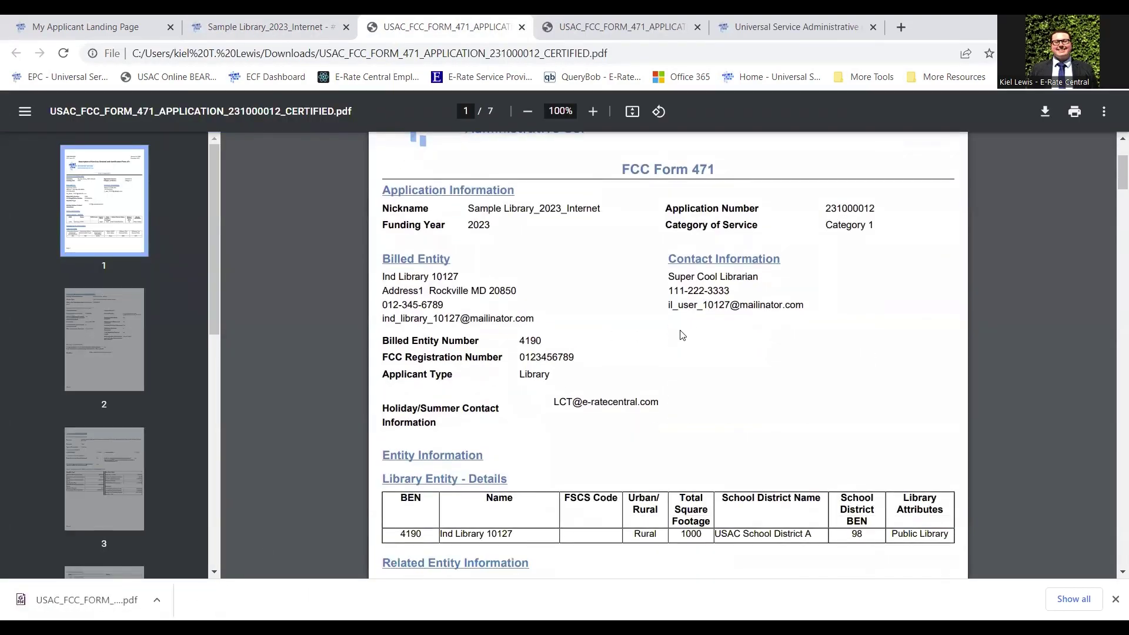
scroll(679, 332, "down", 2)
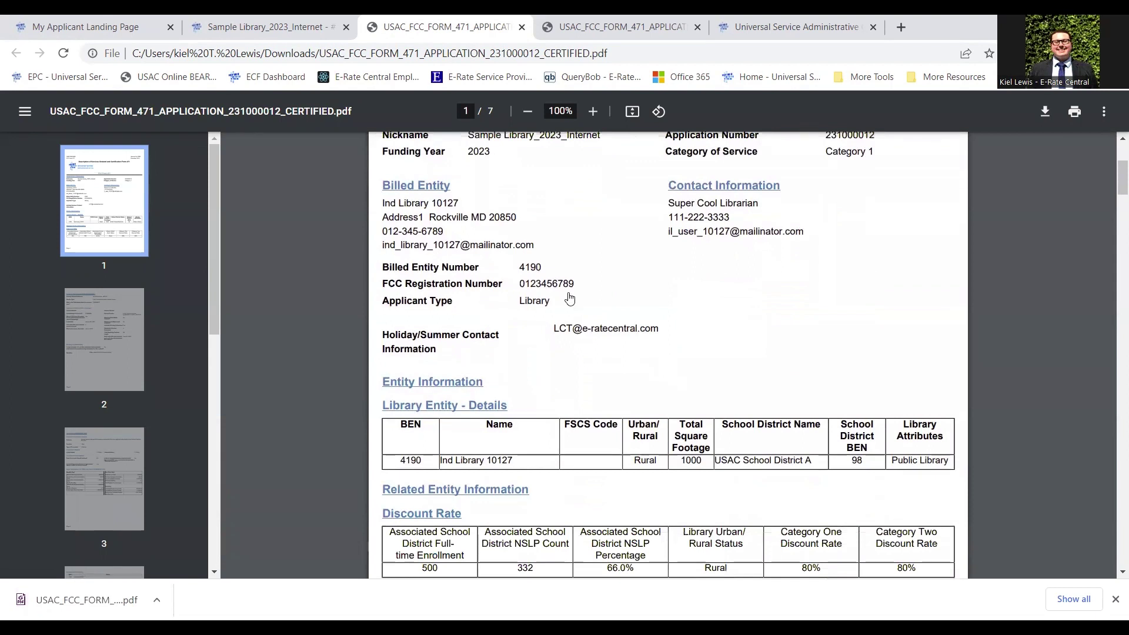